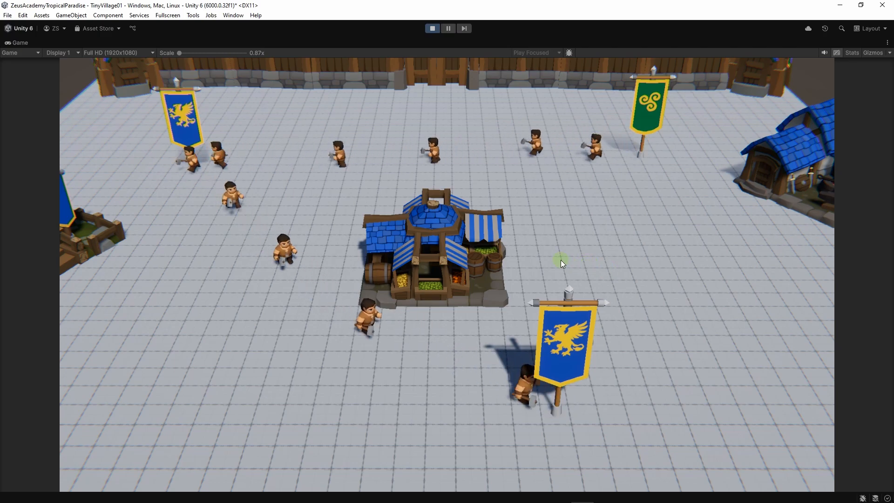
# - Survey the running village and its walking villagers with the game camera, and exit play mode
pyautogui.press('a')
pyautogui.press('w')
pyautogui.press('d')
pyautogui.press('s')
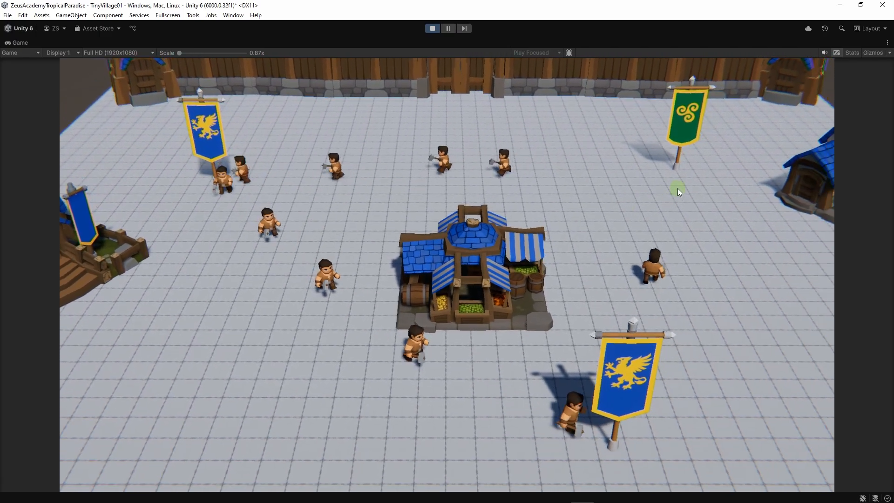
pyautogui.press('a')
pyautogui.press('s')
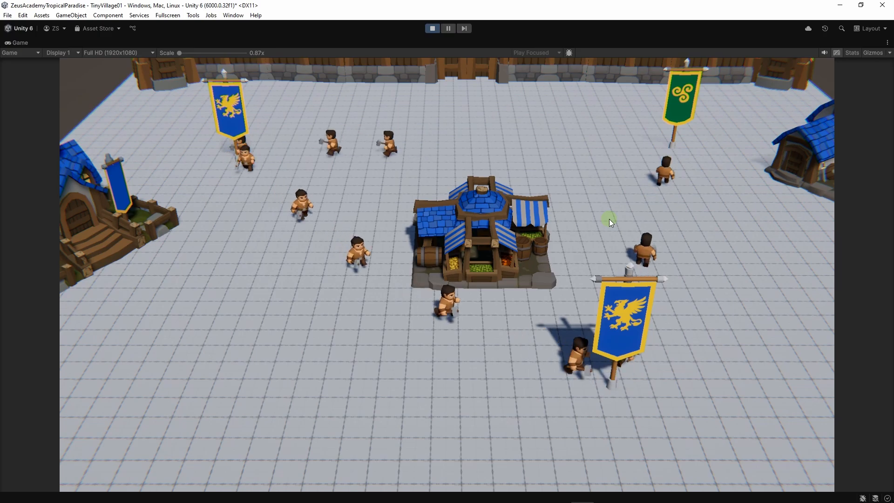
pyautogui.press('d')
pyautogui.press('w')
pyautogui.scroll(1, 600, 241)
pyautogui.scroll(3, 600, 241)
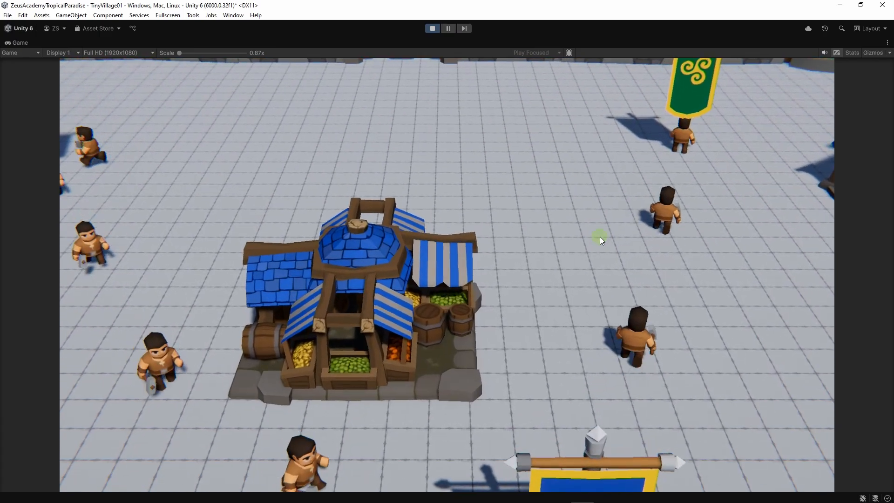
pyautogui.scroll(-5, 601, 241)
pyautogui.press('a')
pyautogui.press('s')
pyautogui.press('w')
pyautogui.scroll(2, 600, 241)
pyautogui.hotkey('ctrl', 'p')
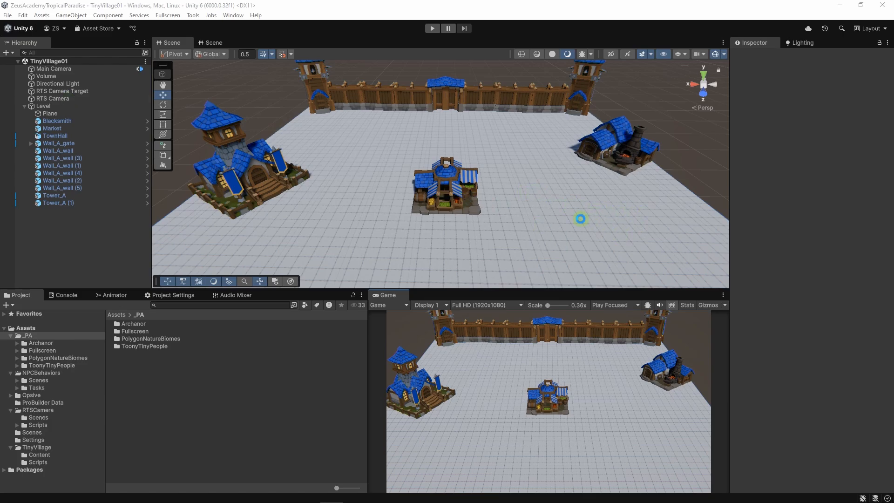
# - Search the Unity Registry in the Package Manager for "probuilder"
pyautogui.moveTo(580, 219); pyautogui.dragTo(522, 177, button='right')
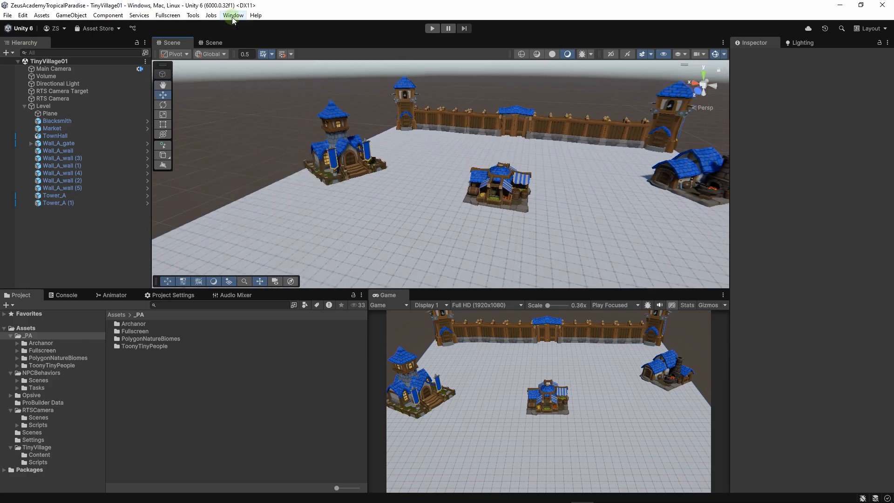
pyautogui.click(233, 15)
pyautogui.click(270, 134)
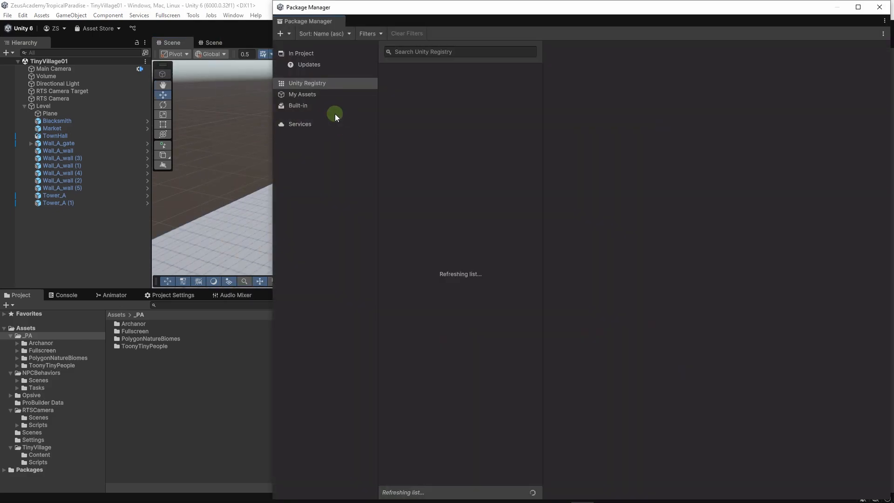
pyautogui.click(421, 52)
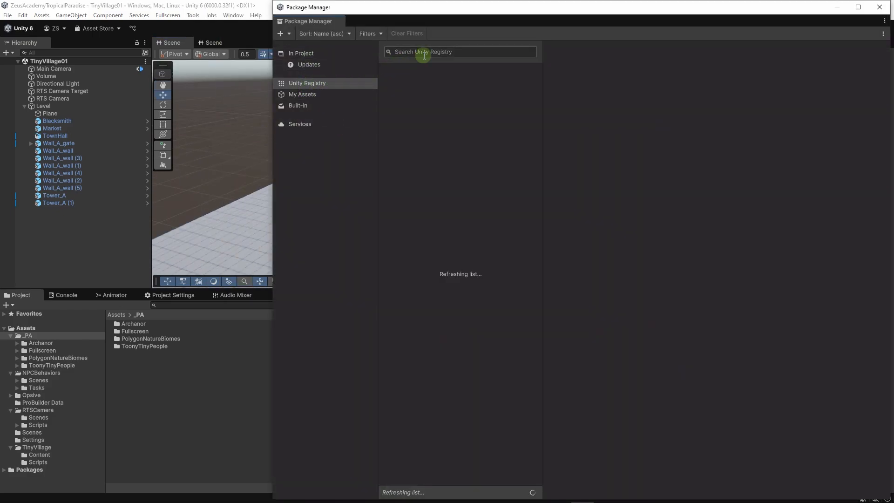
pyautogui.write('probuilder')
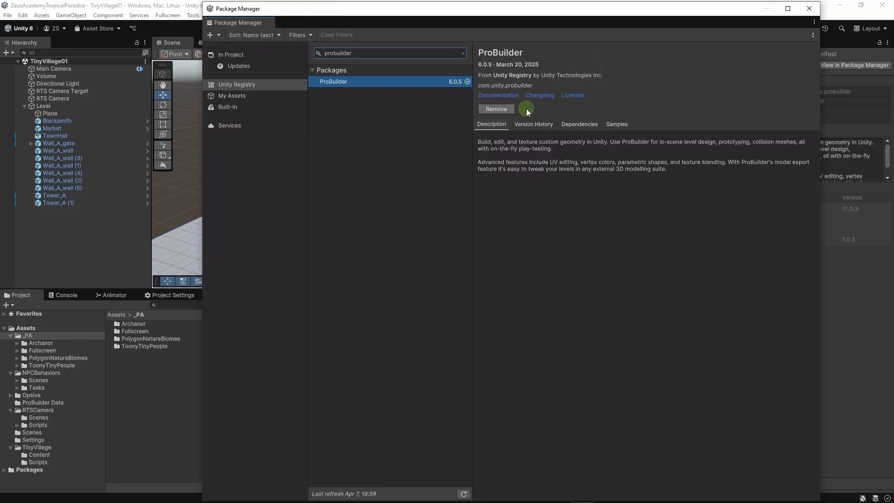
# - Review the packages installed in the project, including AI Navigation and Toony Tiny RTS Set
pyautogui.click(228, 56)
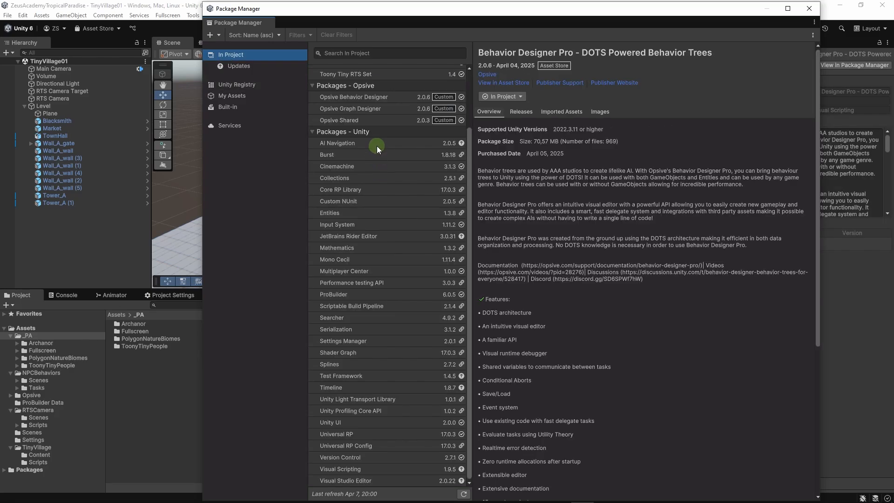
pyautogui.click(371, 143)
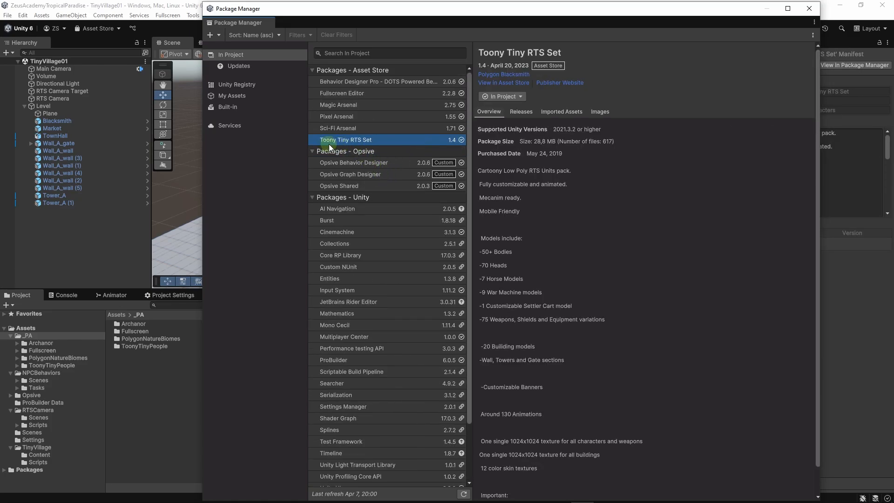
pyautogui.doubleClick(361, 141)
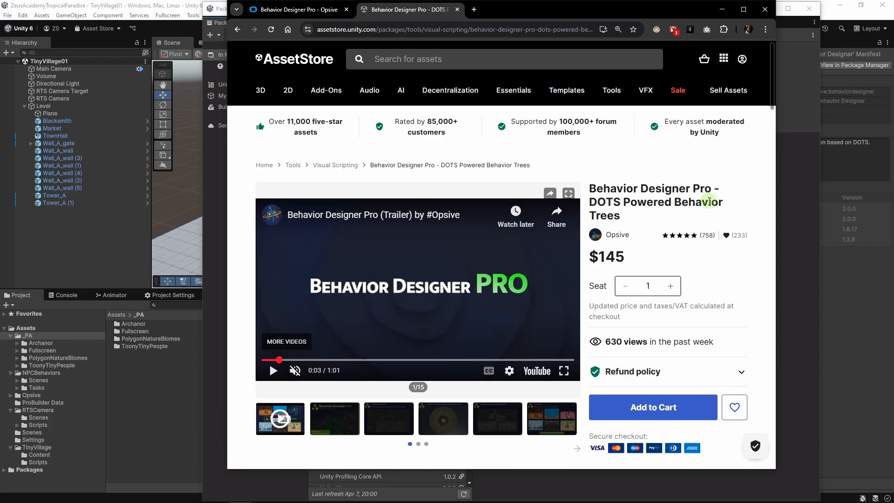
# - Browse the gallery images on the Behavior Designer Pro page of the Unity Asset Store in the browser
pyautogui.click(497, 418)
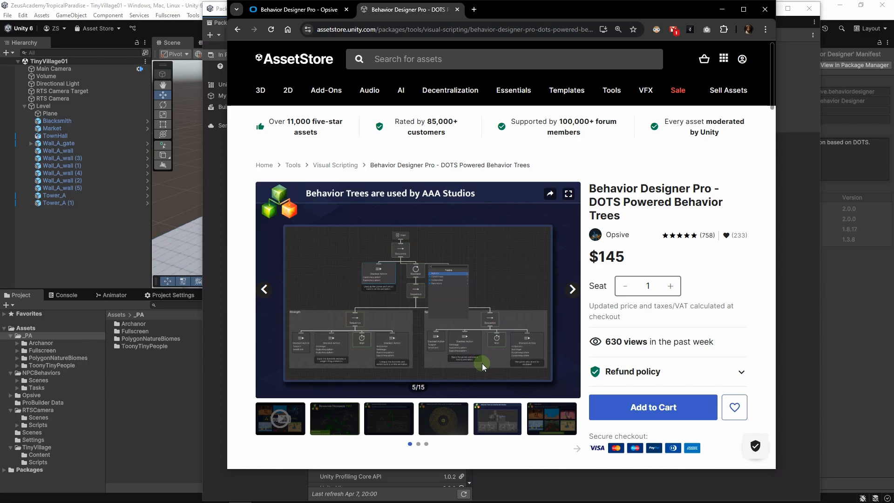
pyautogui.click(402, 418)
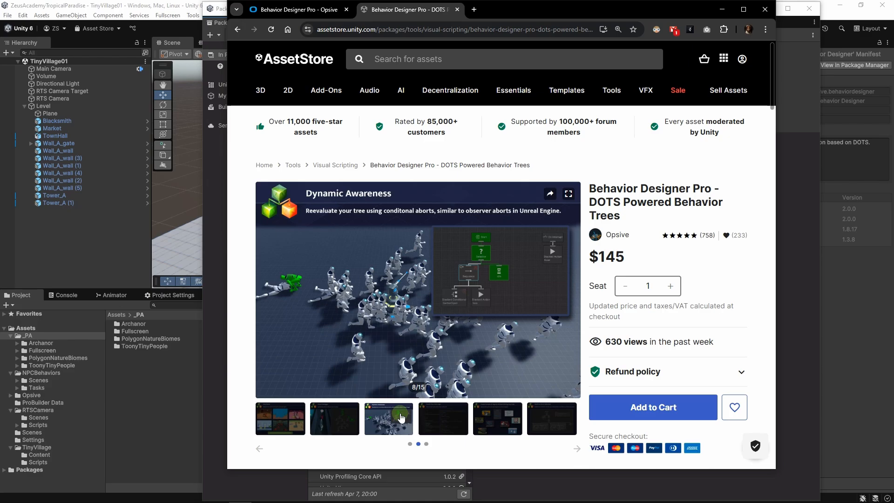
pyautogui.click(448, 421)
pyautogui.click(488, 422)
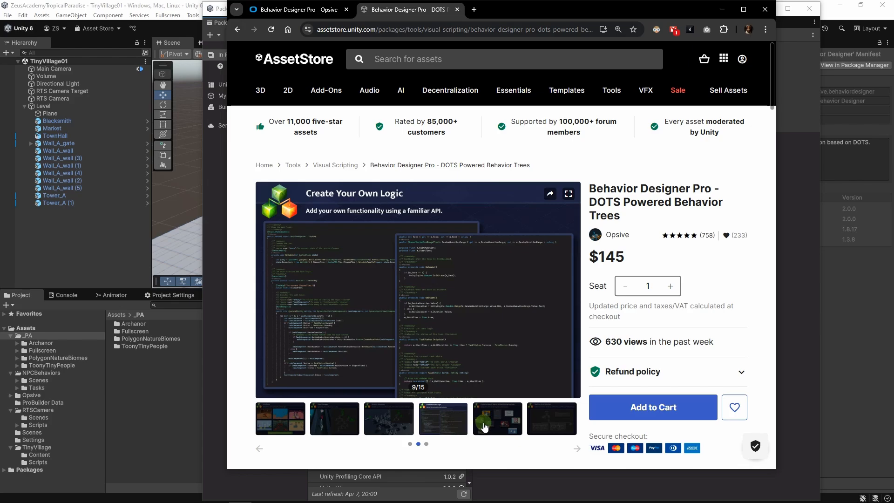
pyautogui.click(533, 426)
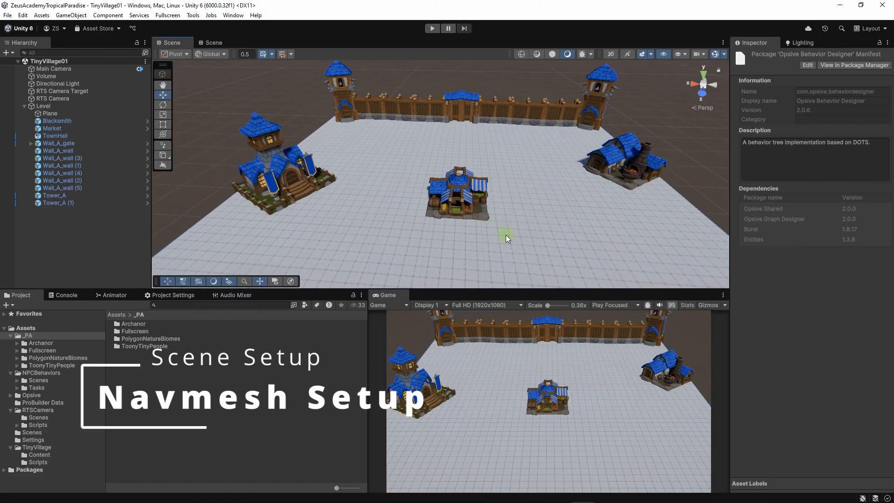
# - Try out a ProBuilder plane of about 24.5 by 37 units beside the level ground, and delete it
pyautogui.moveTo(491, 290); pyautogui.dragTo(492, 294)
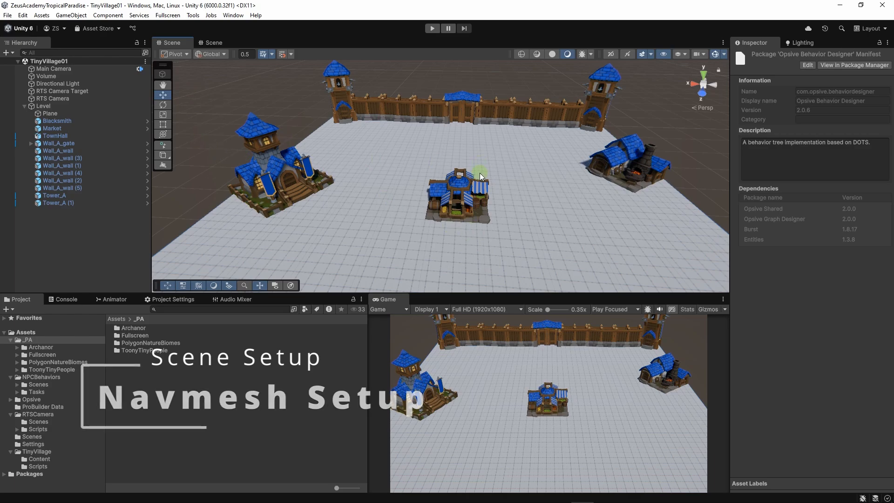
pyautogui.moveTo(480, 174); pyautogui.dragTo(326, 177, button='right')
pyautogui.click(517, 193)
pyautogui.click(163, 155)
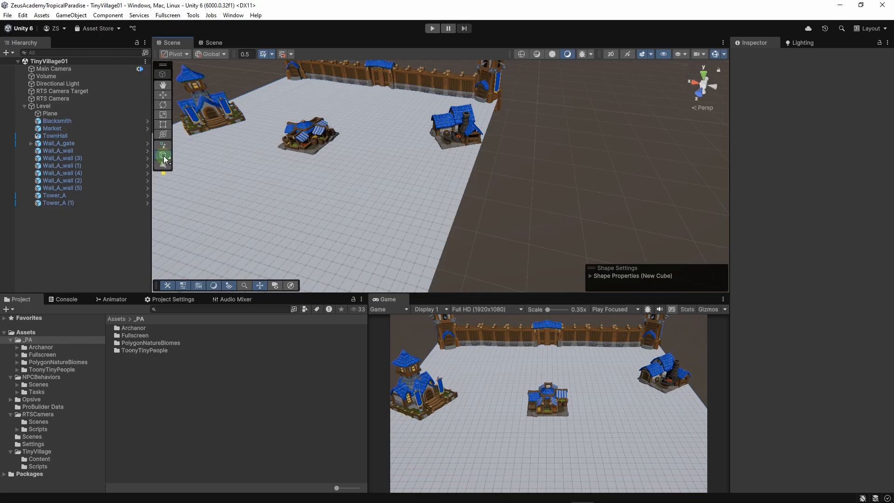
pyautogui.click(164, 158)
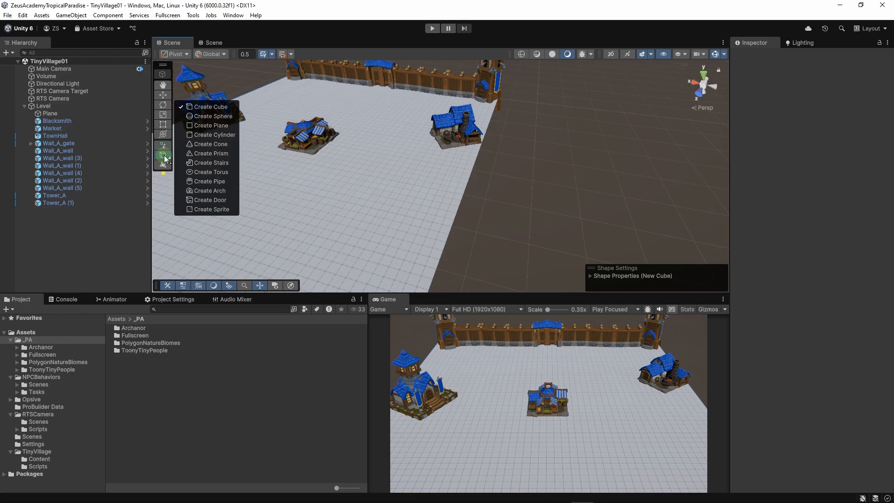
pyautogui.click(207, 125)
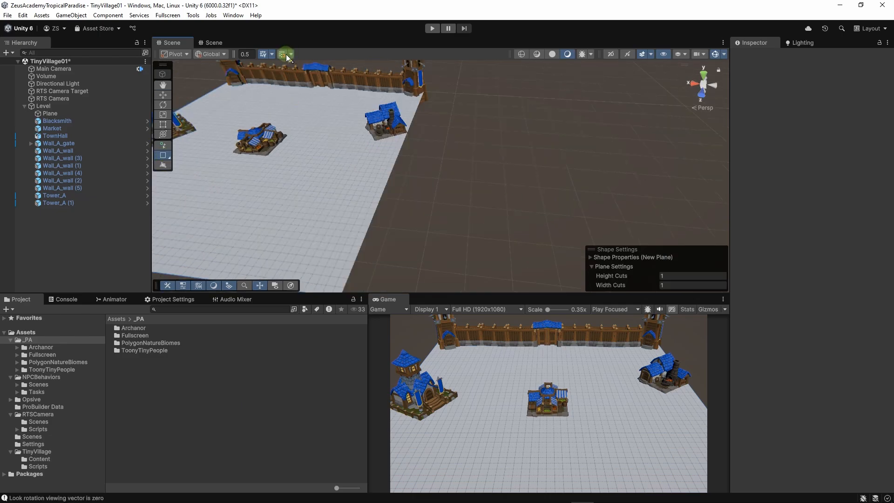
pyautogui.click(283, 54)
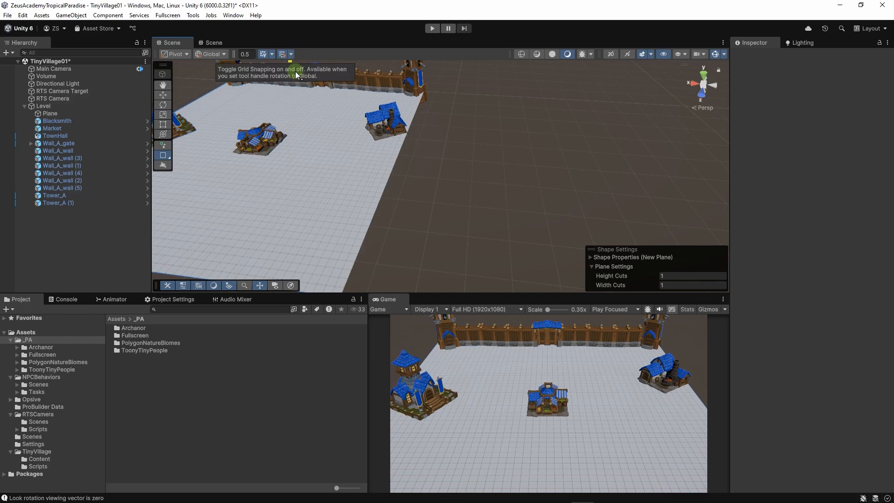
pyautogui.moveTo(433, 106); pyautogui.dragTo(601, 275)
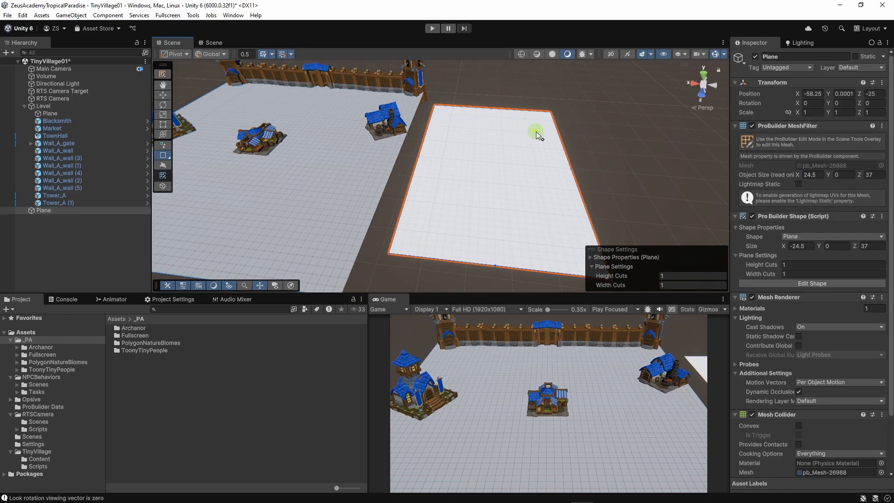
pyautogui.press('Delete')
# - Inspect the Nav Mesh Obstacle components on the market, wall gate and blacksmith, widening the Inspector for reading
pyautogui.moveTo(497, 202); pyautogui.dragTo(420, 181, button='right')
pyautogui.moveTo(561, 198); pyautogui.dragTo(484, 217, button='right')
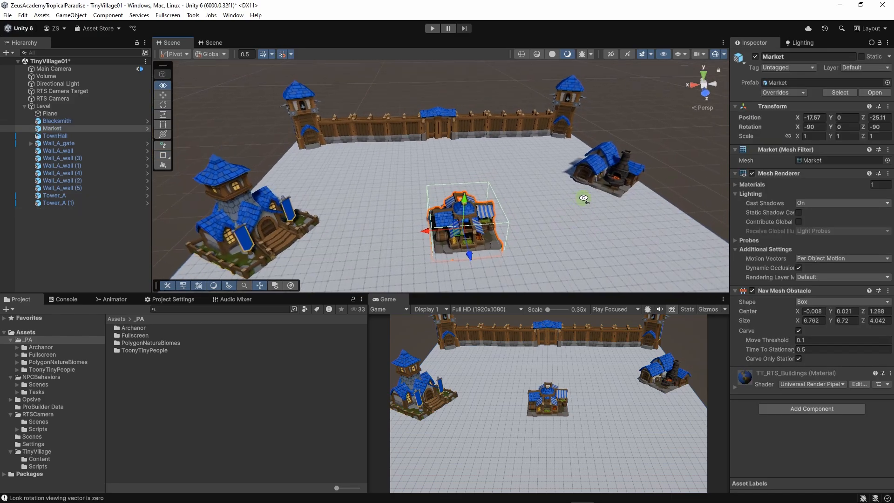
pyautogui.click(587, 173)
pyautogui.click(460, 177)
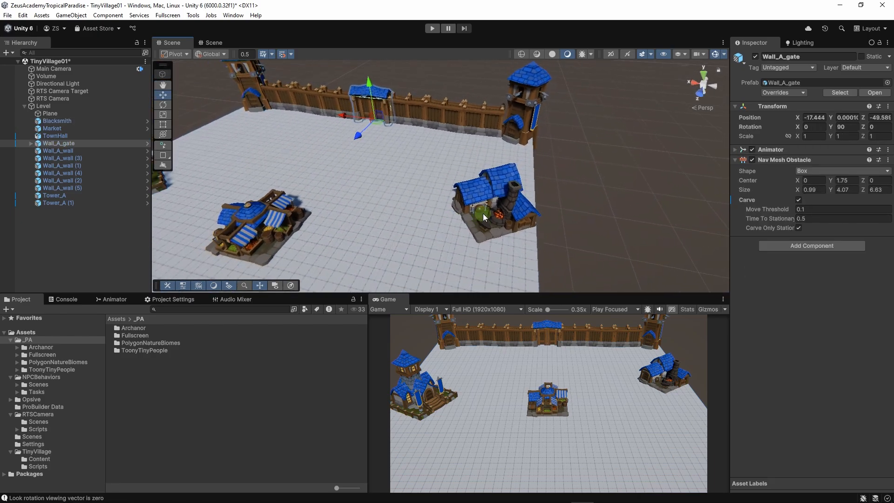
pyautogui.click(485, 216)
pyautogui.moveTo(728, 220); pyautogui.dragTo(636, 222)
pyautogui.scroll(-1, 686, 404)
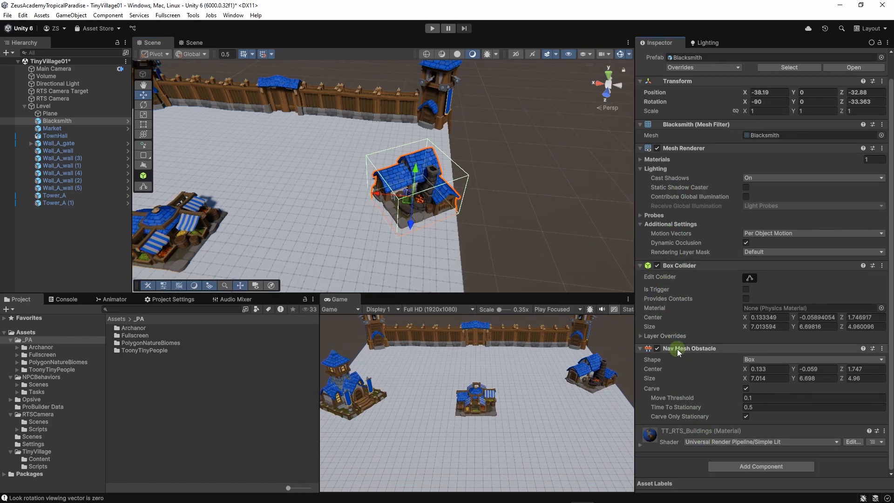
pyautogui.scroll(3, 485, 247)
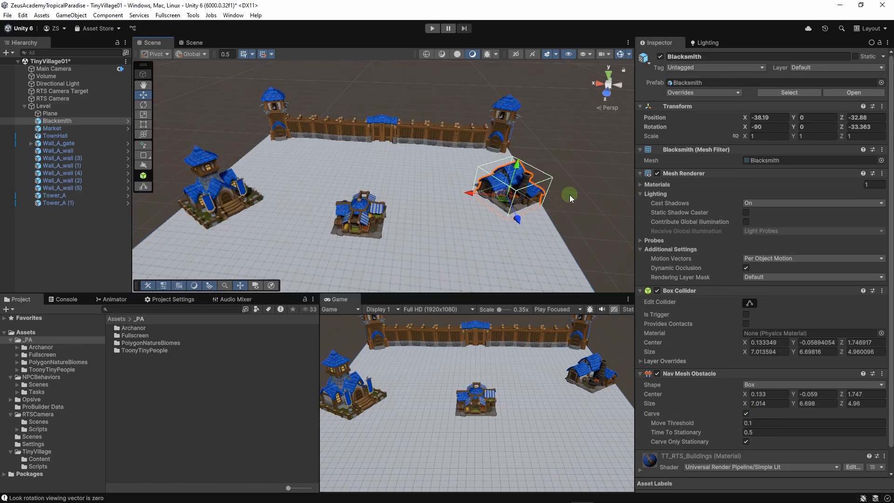
pyautogui.click(569, 195)
# - Collapse the Level group in the hierarchy and add an AI NavMesh Surface object to the scene
pyautogui.moveTo(497, 201); pyautogui.dragTo(468, 194, button='right')
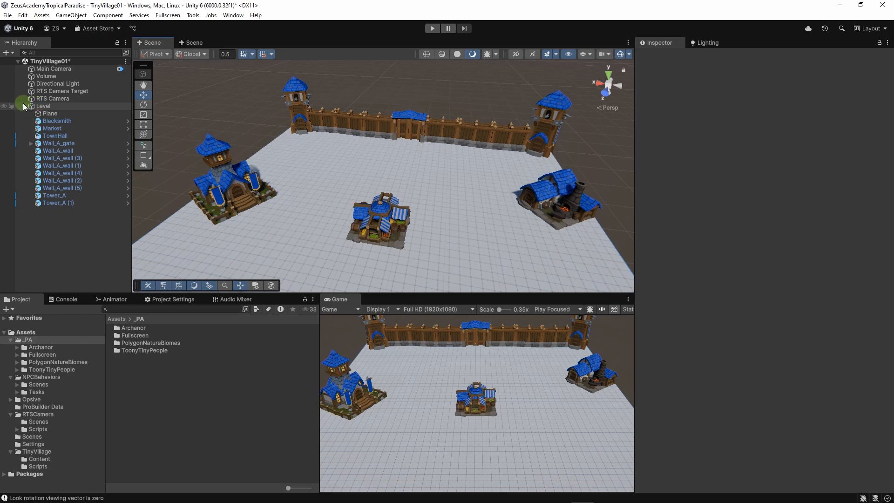
pyautogui.click(24, 105)
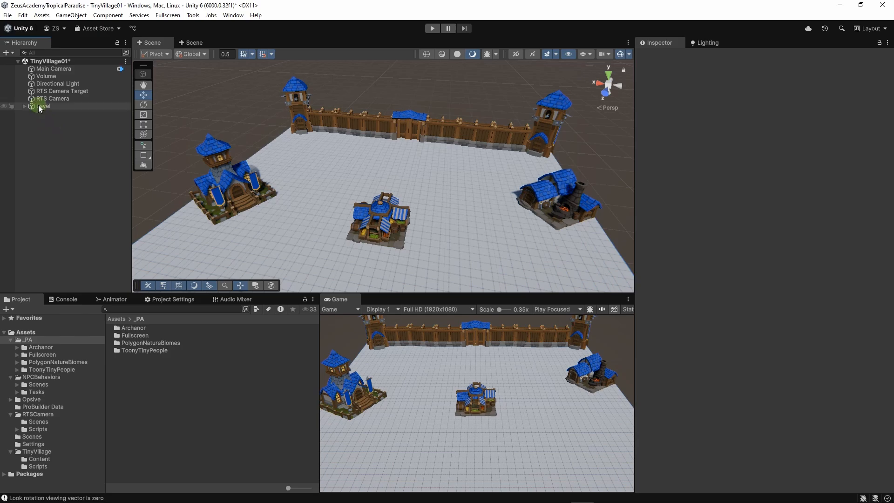
pyautogui.click(7, 51)
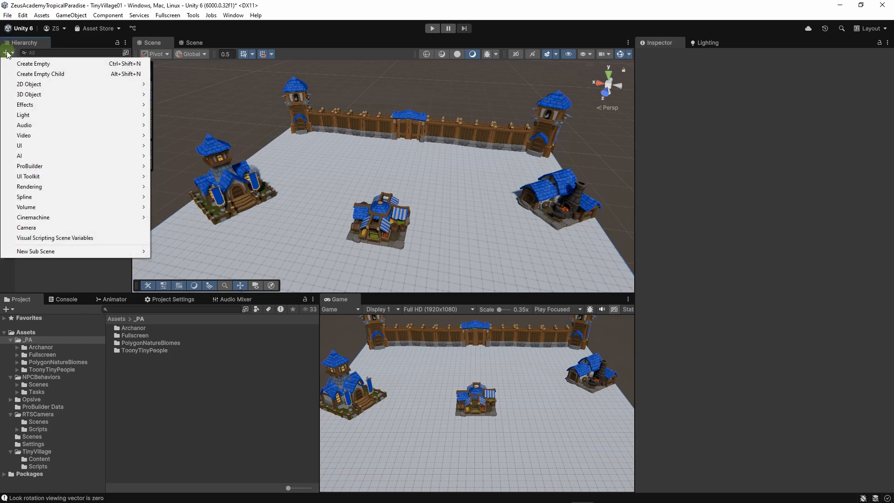
pyautogui.moveTo(54, 158)
pyautogui.click(176, 156)
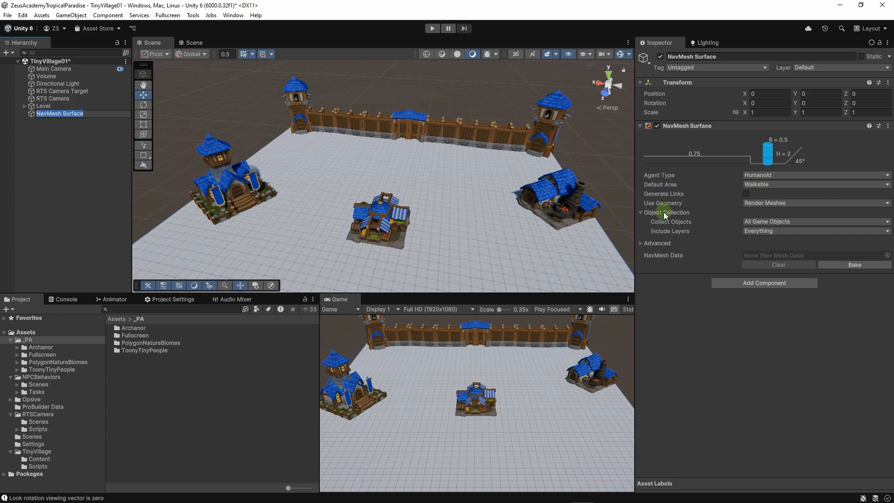
# - Bake the NavMesh Surface with Use Geometry set to Physics Colliders and Build Height Mesh enabled
pyautogui.click(760, 203)
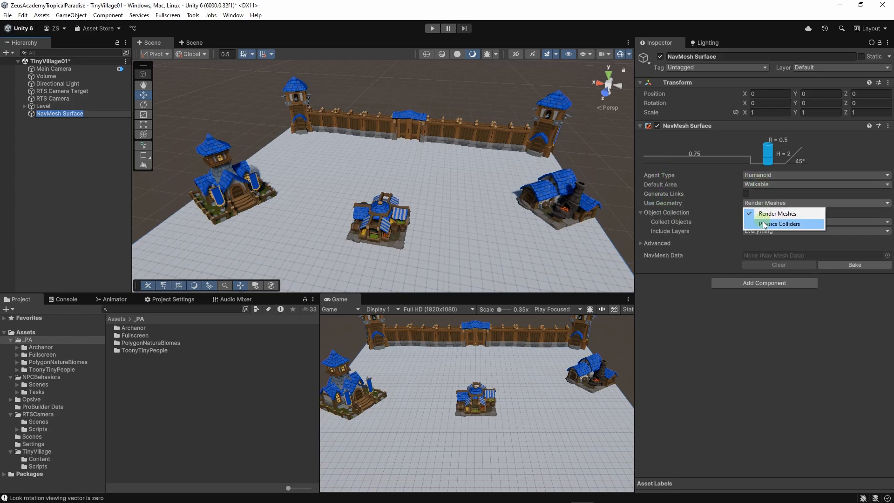
pyautogui.click(763, 223)
pyautogui.click(642, 243)
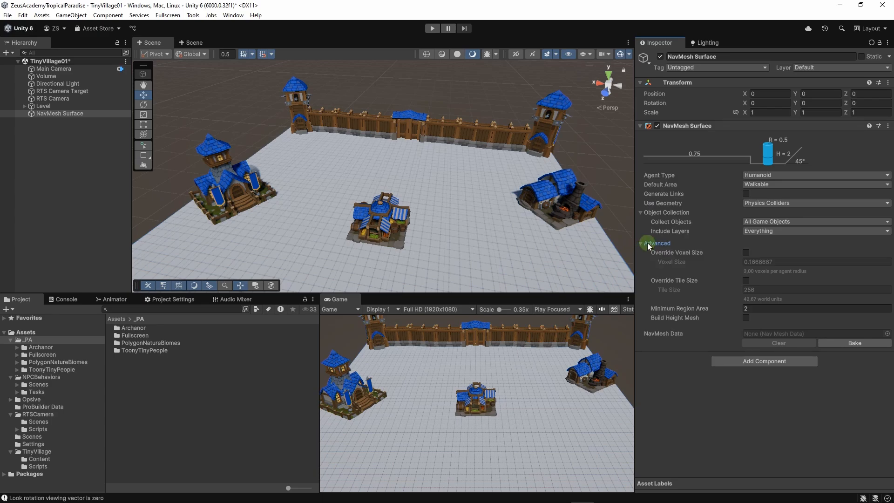
pyautogui.click(746, 318)
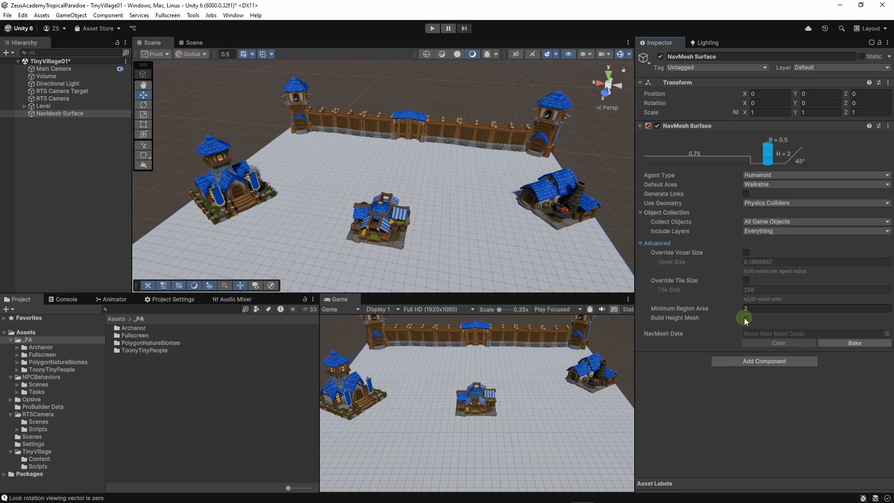
pyautogui.click(843, 345)
# - Show the AI Navigation overlay in the Scene view and enable Show NavMesh under Surfaces
pyautogui.moveTo(436, 197); pyautogui.dragTo(421, 215, button='right')
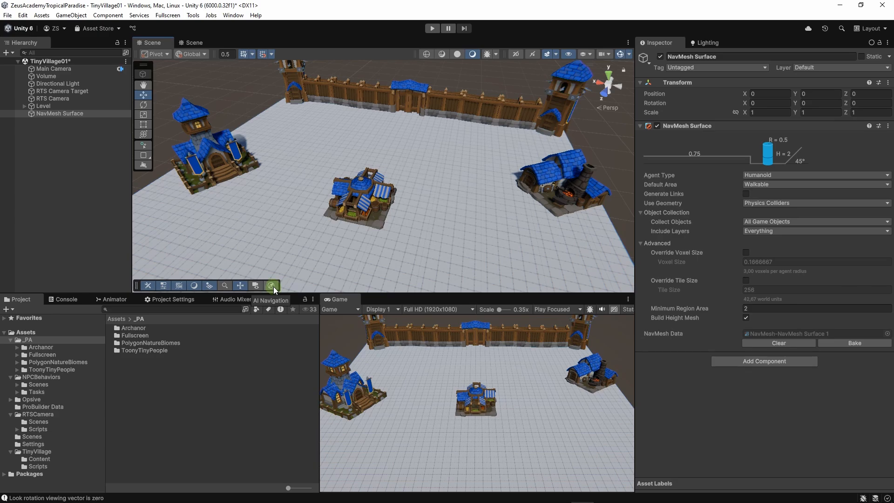
pyautogui.click(271, 285)
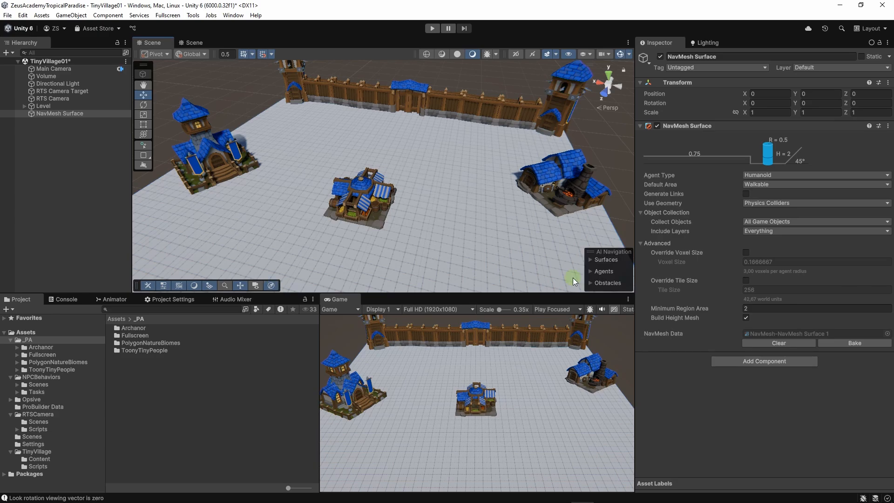
pyautogui.click(590, 259)
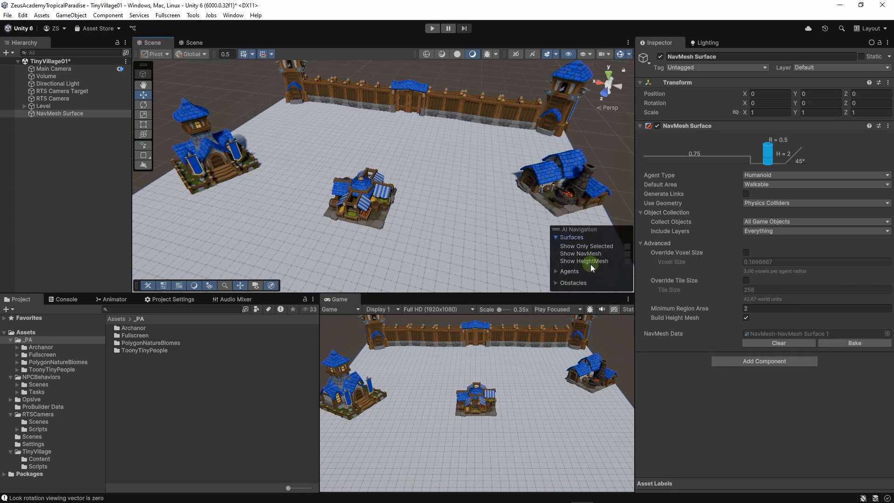
pyautogui.click(627, 253)
# - Enable Carve on the TownHall's Nav Mesh Obstacle and deselect the building
pyautogui.moveTo(441, 203); pyautogui.dragTo(391, 196, button='right')
pyautogui.press('w')
pyautogui.click(397, 197)
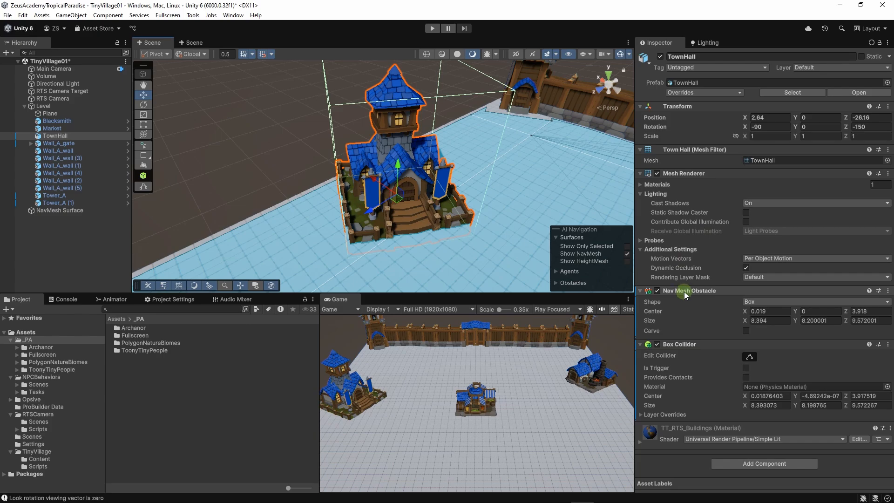
pyautogui.click(746, 332)
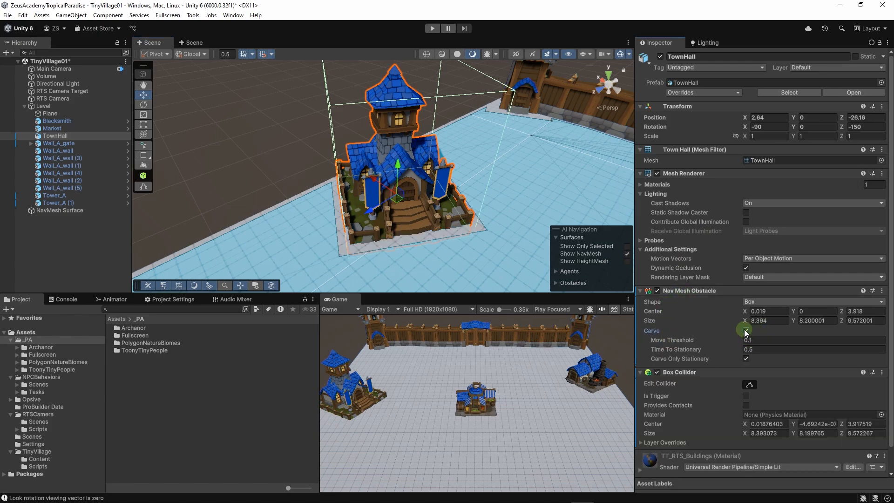
pyautogui.click(437, 181)
pyautogui.press('w')
pyautogui.moveTo(438, 181); pyautogui.dragTo(508, 198, button='right')
pyautogui.press('s')
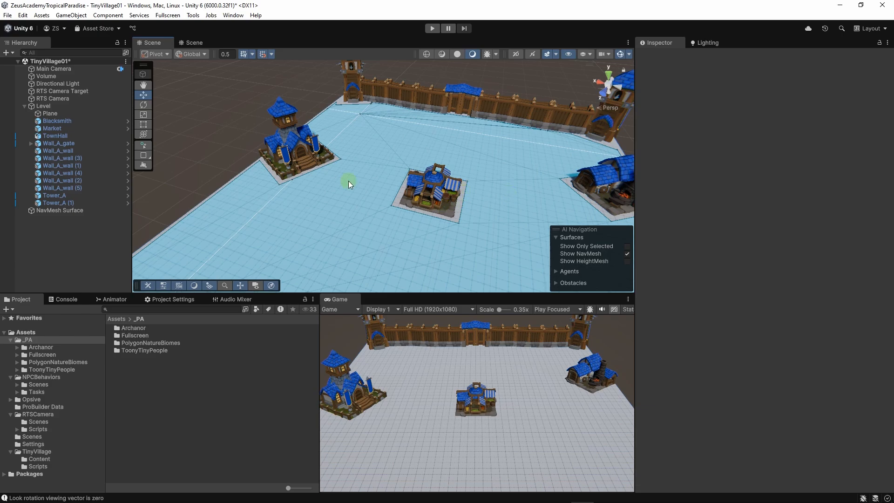
# - Turn off Show NavMesh and hide the AI Navigation overlay
pyautogui.press('w')
pyautogui.moveTo(339, 176)
pyautogui.mouseDown(button='right')
pyautogui.moveTo(331, 170)
pyautogui.moveTo(341, 175)
pyautogui.mouseUp(button='right')
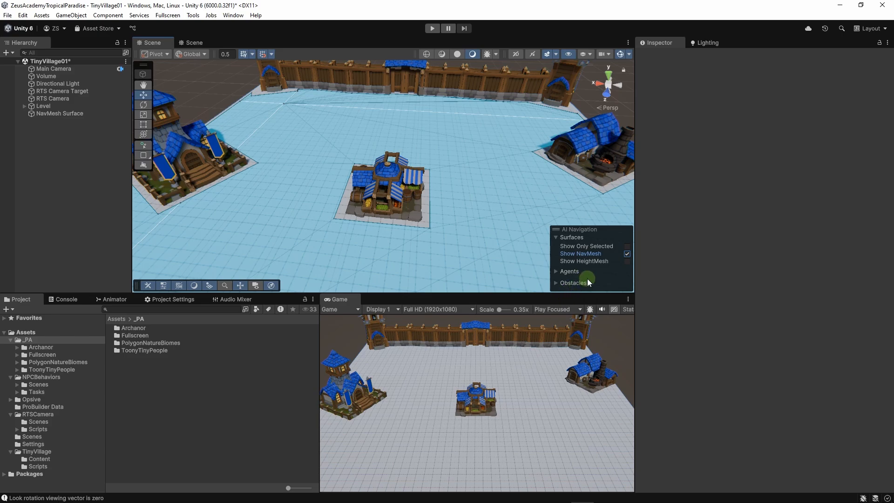
pyautogui.click(627, 253)
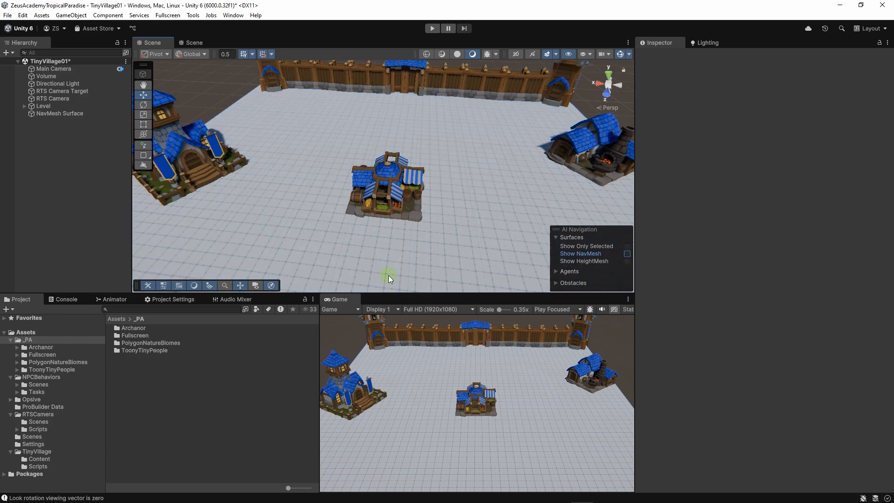
pyautogui.click(272, 286)
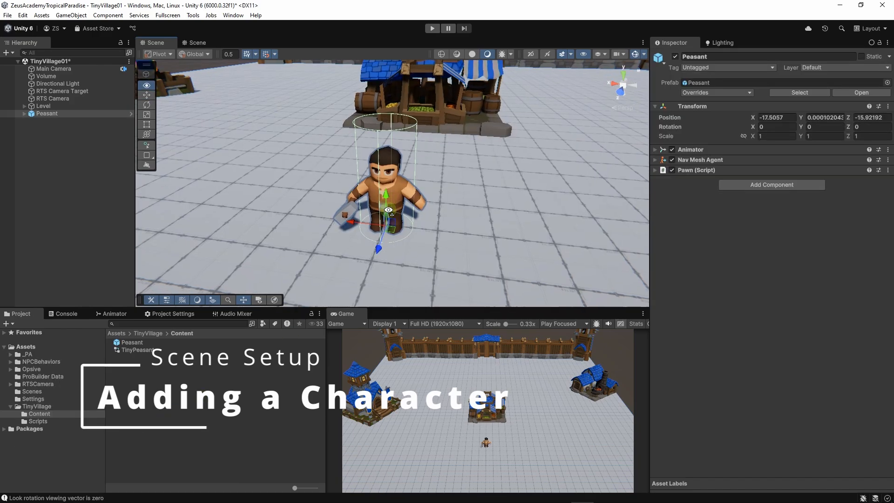
# - Inspect the Peasant's Animator, Nav Mesh Agent and Pawn script components, slightly widening the Inspector for reading
pyautogui.keyDown('alt'); pyautogui.moveTo(381, 205); pyautogui.dragTo(388, 215); pyautogui.keyUp('alt')
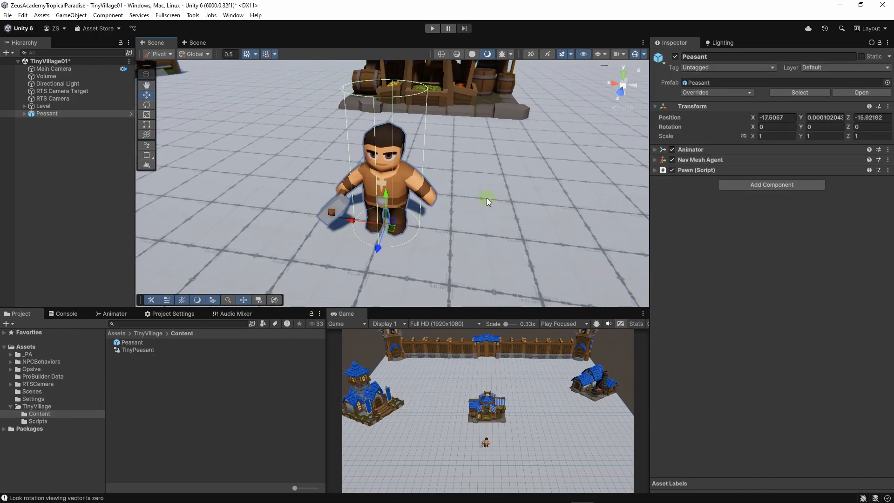
pyautogui.click(655, 150)
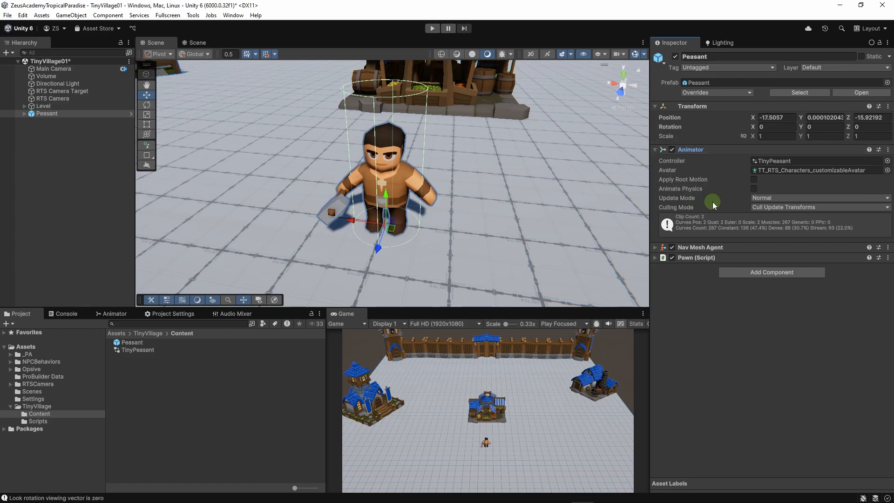
pyautogui.click(656, 247)
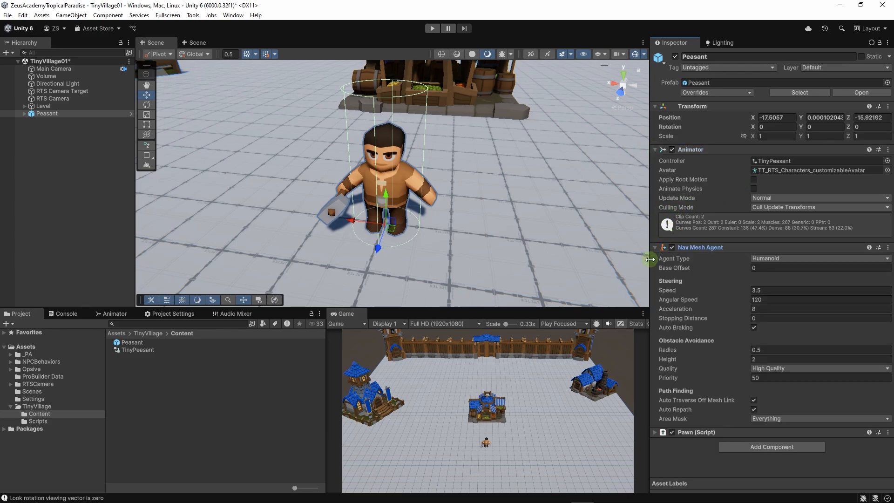
pyautogui.moveTo(651, 258); pyautogui.dragTo(649, 257)
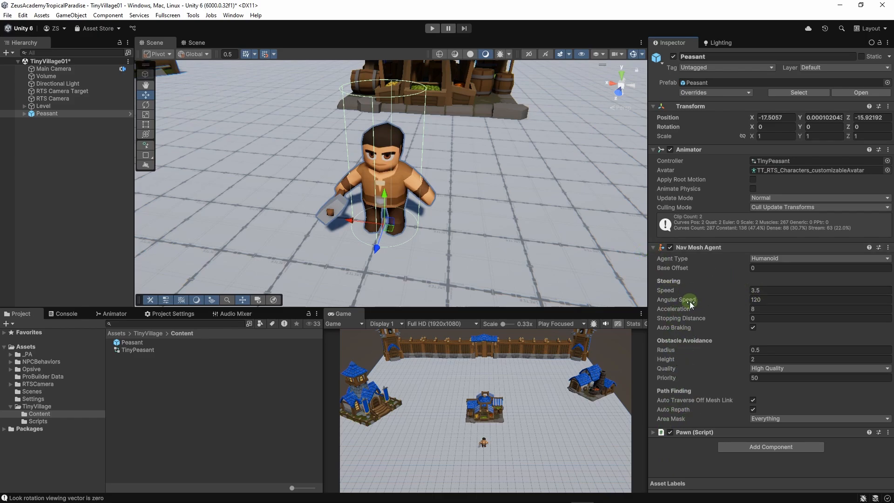
pyautogui.click(759, 301)
pyautogui.click(667, 271)
pyautogui.click(654, 247)
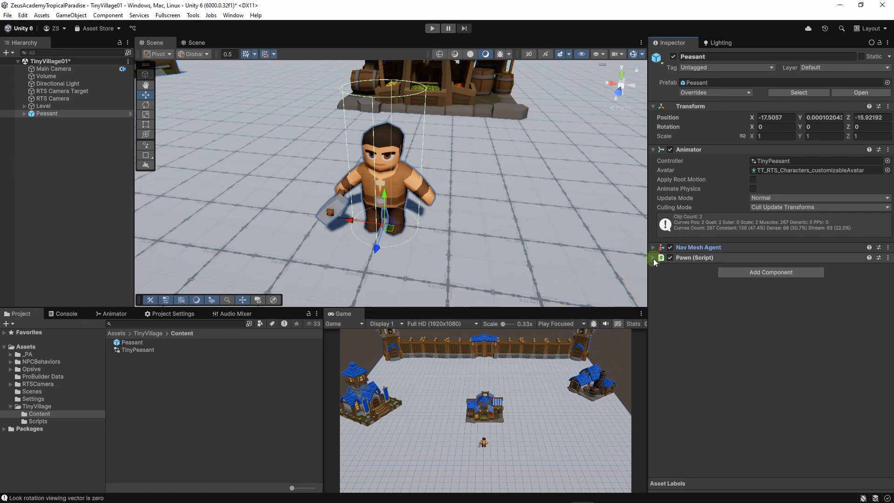
pyautogui.click(653, 258)
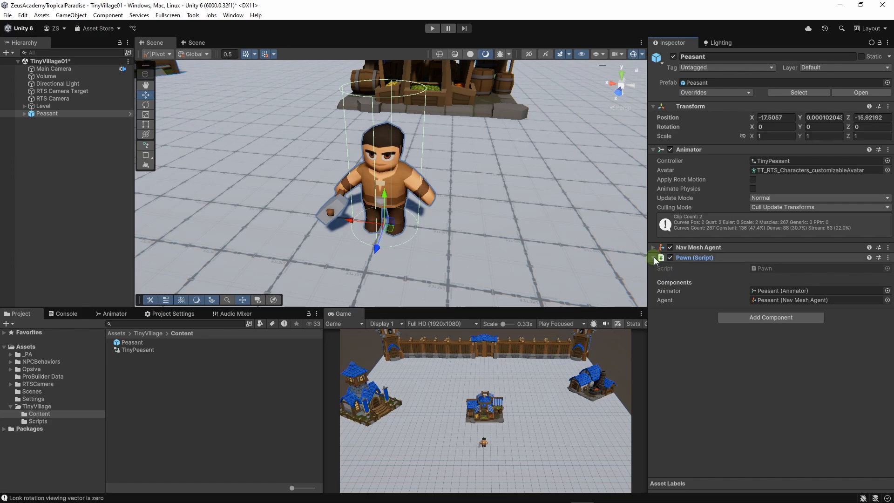
pyautogui.click(654, 257)
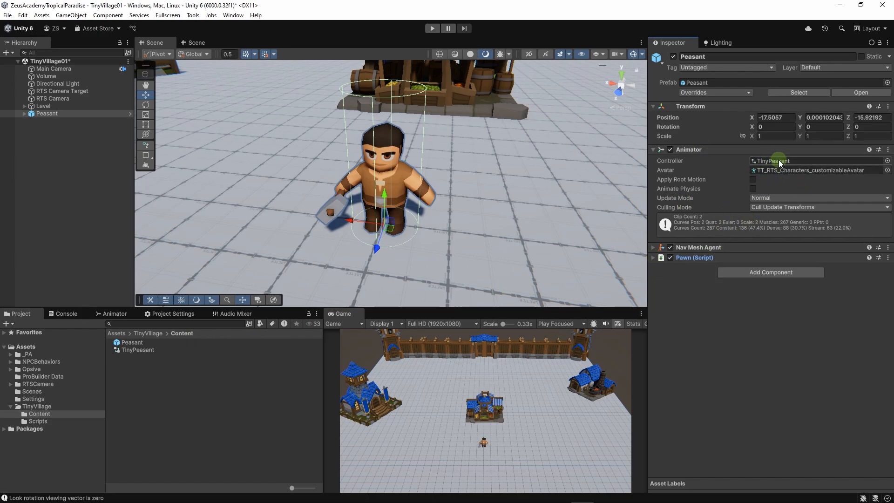
# - Open the TinyPeasant animator controller and examine the Blend Tree inside its Locomotion state
pyautogui.doubleClick(148, 349)
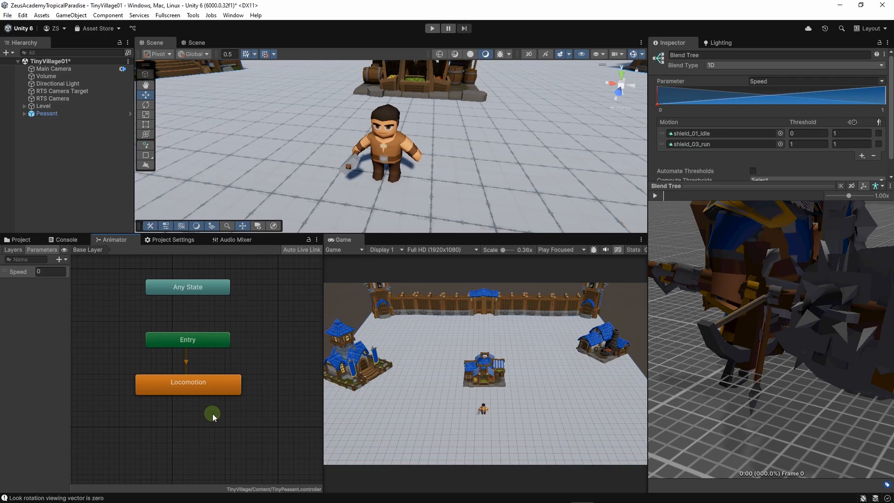
pyautogui.click(210, 376)
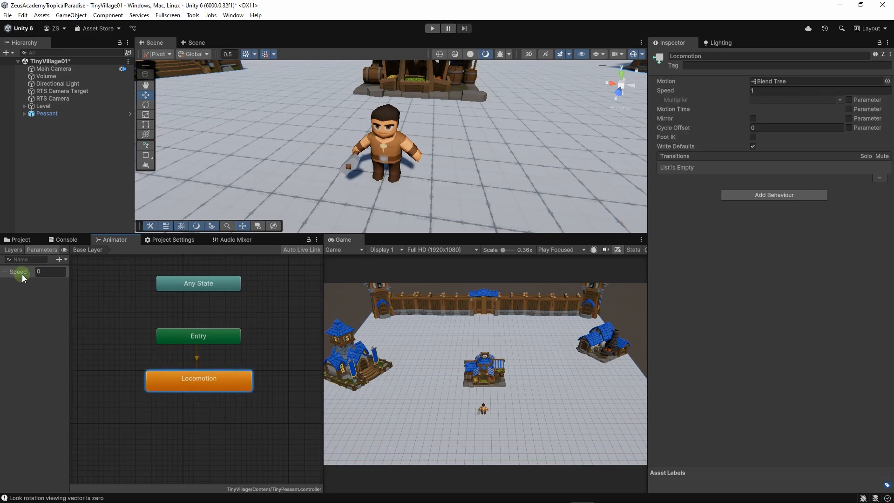
pyautogui.doubleClick(198, 380)
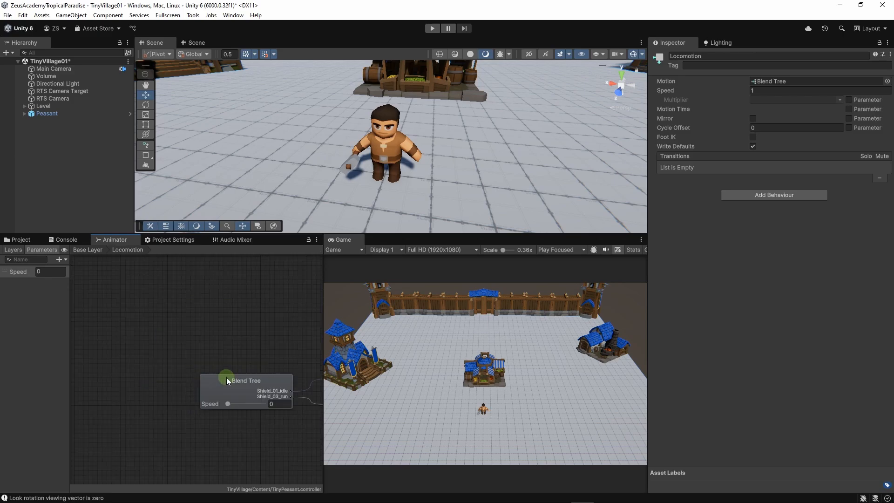
pyautogui.click(267, 380)
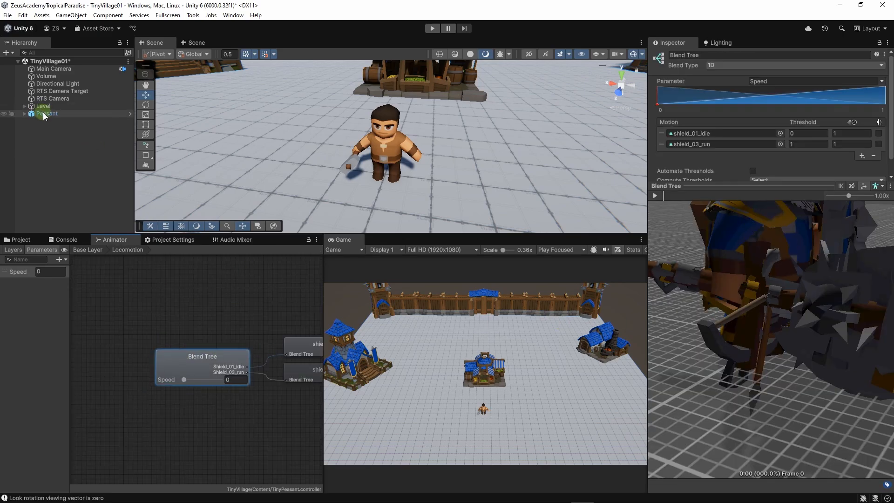
# - Preview the Blend Tree animation on the Peasant model and raise the Speed parameter to blend from shield_01_idle to shield_03_run
pyautogui.moveTo(44, 113); pyautogui.dragTo(524, 341)
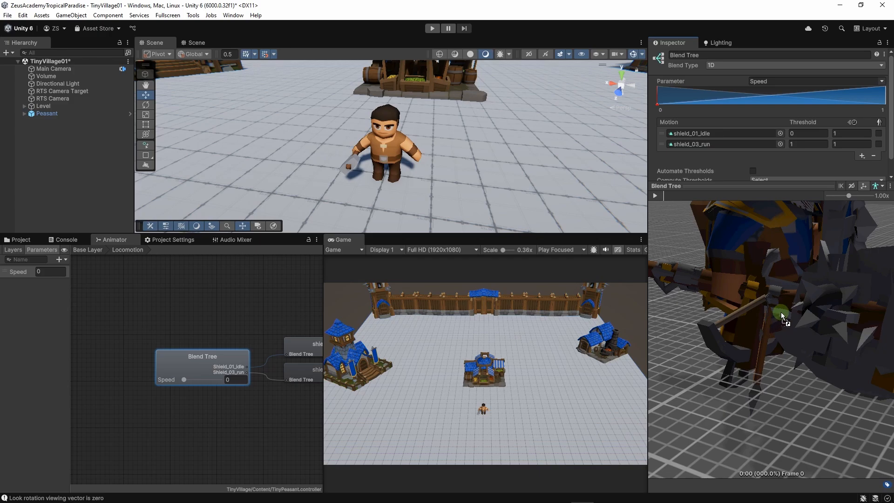
pyautogui.moveTo(781, 312); pyautogui.dragTo(744, 356)
pyautogui.click(659, 194)
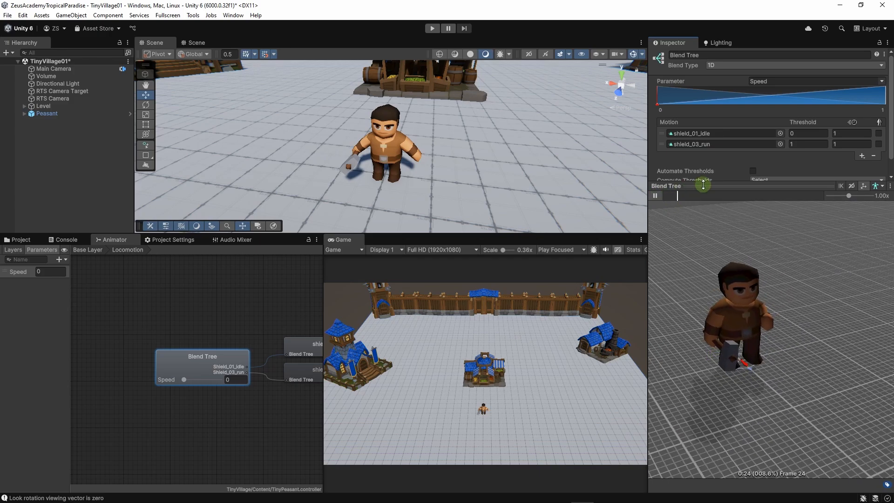
pyautogui.click(165, 375)
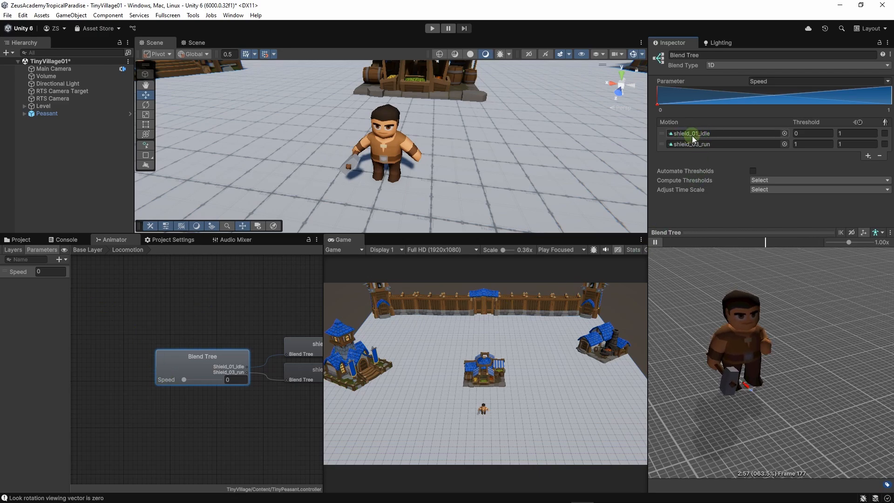
pyautogui.click(672, 145)
pyautogui.moveTo(184, 379); pyautogui.dragTo(220, 379)
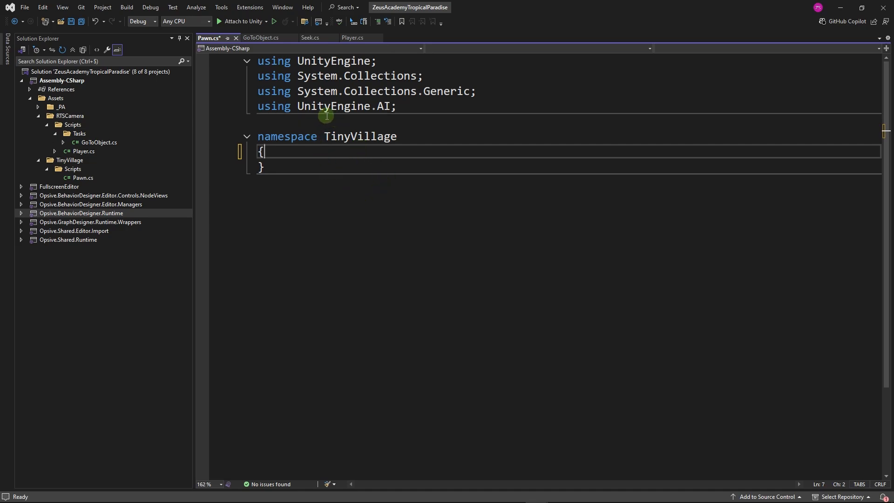
# - In Visual Studio's Pawn.cs, write a Pawn MonoBehaviour requiring an Animator, with serialized animator and NavMeshAgent agent fields under a "Components" header
pyautogui.write('[RequireComponent(typeof(Animator))] public class Pawn : MonoBehaviour { }')
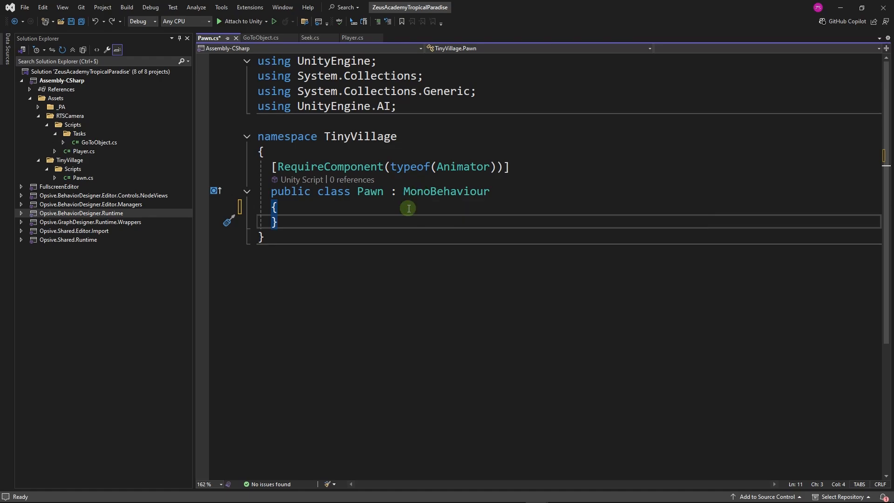
pyautogui.write('[Header("Components")] [SerializeField] Animator animator; [SerializeField] NavMeshAgent agent;')
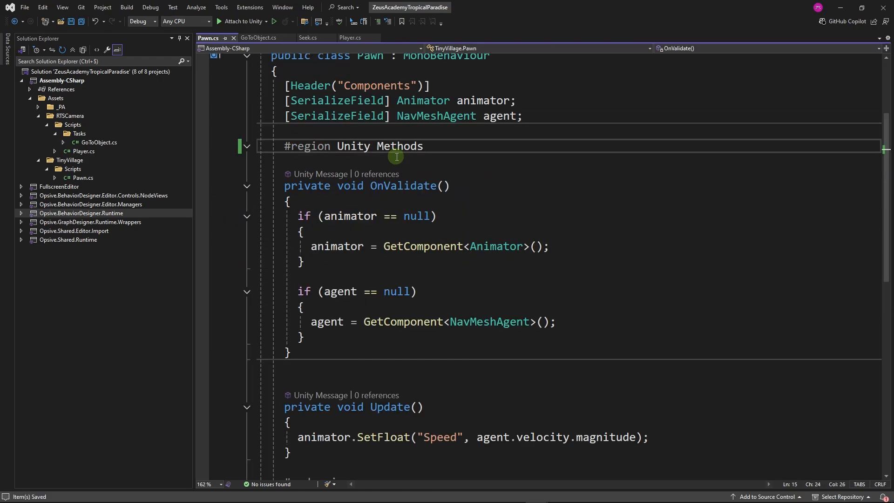
# - Review Pawn.cs, covering the component fields, the OnValidate component lookups and the Update method that sets the animator's Speed
pyautogui.click(395, 158)
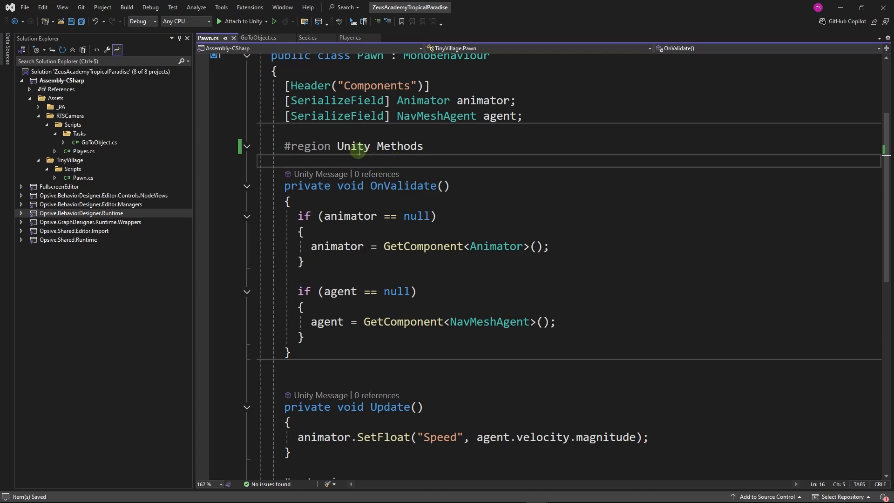
pyautogui.scroll(2, 288, 207)
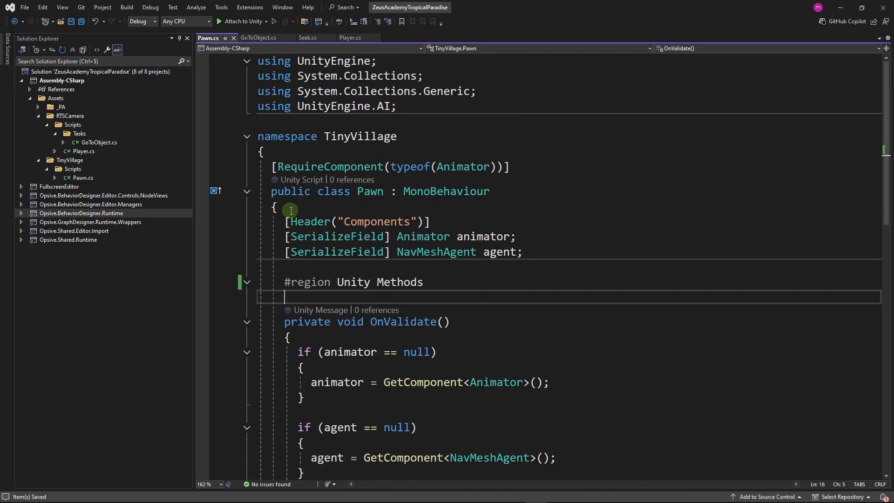
pyautogui.scroll(-4, 290, 210)
pyautogui.scroll(2, 290, 210)
pyautogui.scroll(-1, 290, 217)
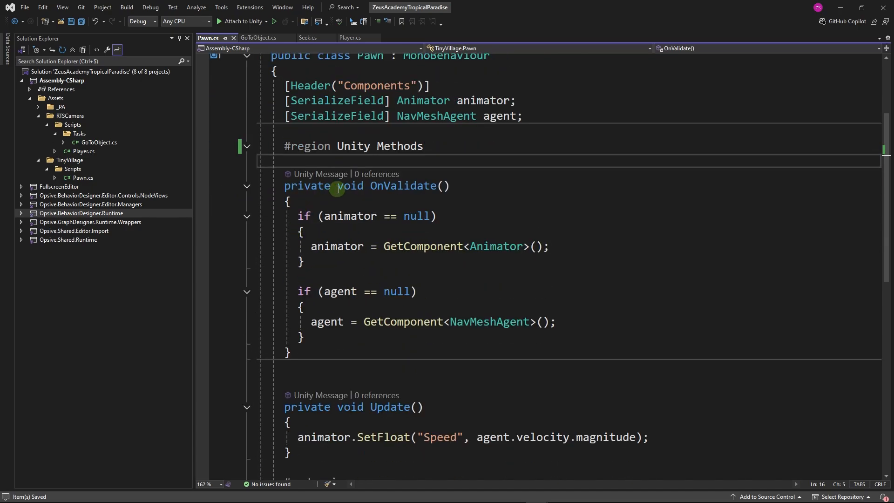
pyautogui.scroll(2, 495, 159)
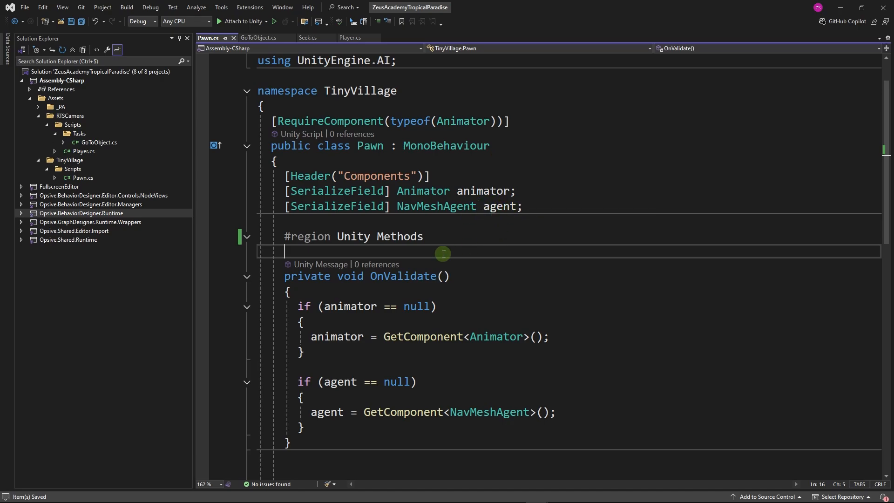
pyautogui.scroll(-2, 438, 256)
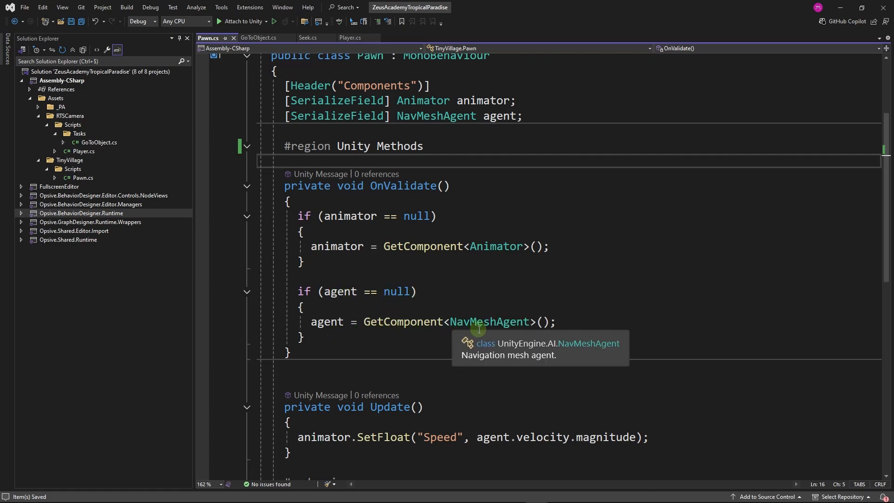
pyautogui.scroll(-3, 479, 329)
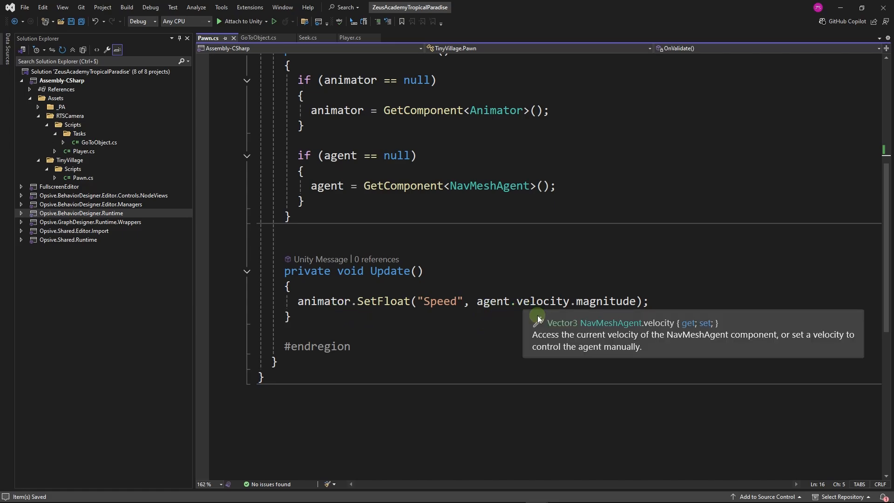
pyautogui.scroll(1, 512, 326)
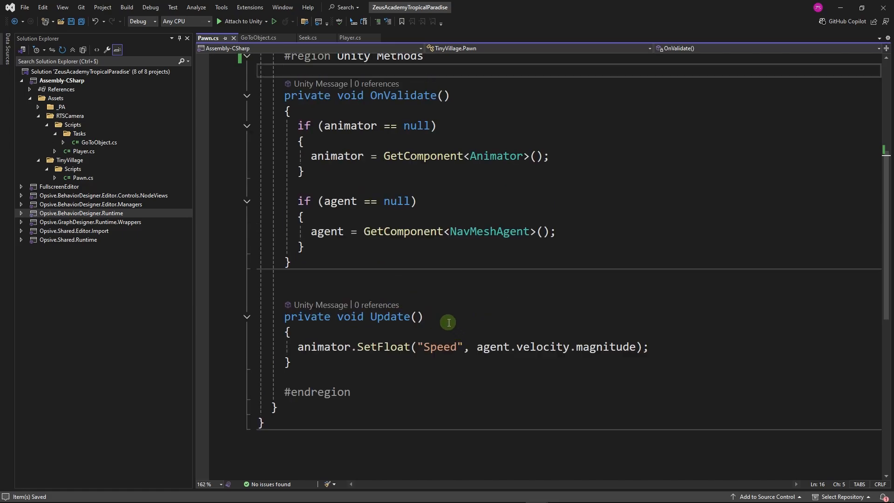
pyautogui.scroll(4, 445, 319)
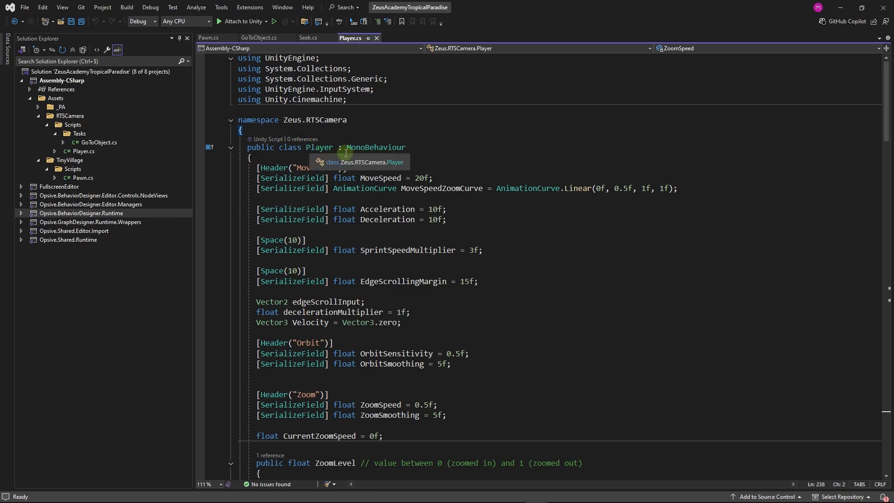
# - Look through the RTS camera's Player.cs script, including its movement and sprint code
pyautogui.moveTo(889, 113); pyautogui.dragTo(829, 415)
pyautogui.scroll(15, 326, 275)
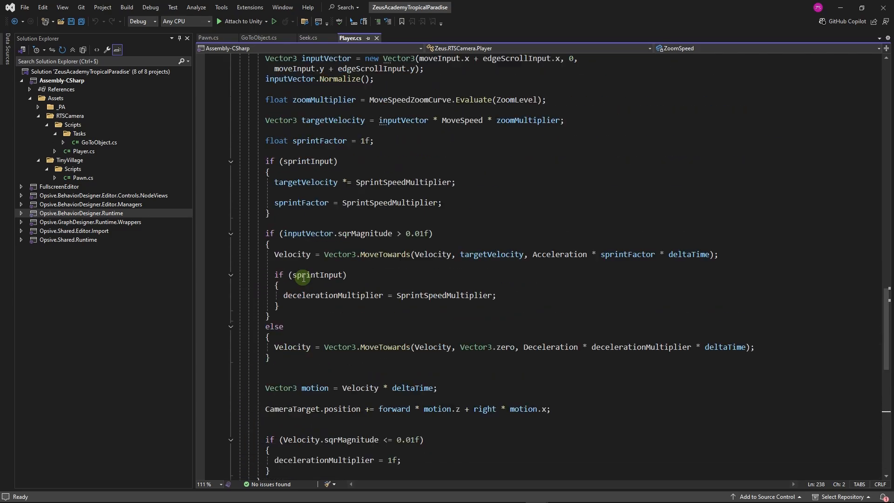
# - Examine the UpdateEdgeScrolling method in Player.cs, including its mouse position checks, and collapse the UpdateMovement and UpdateEdgeScrolling methods
pyautogui.scroll(3, 304, 278)
pyautogui.click(232, 234)
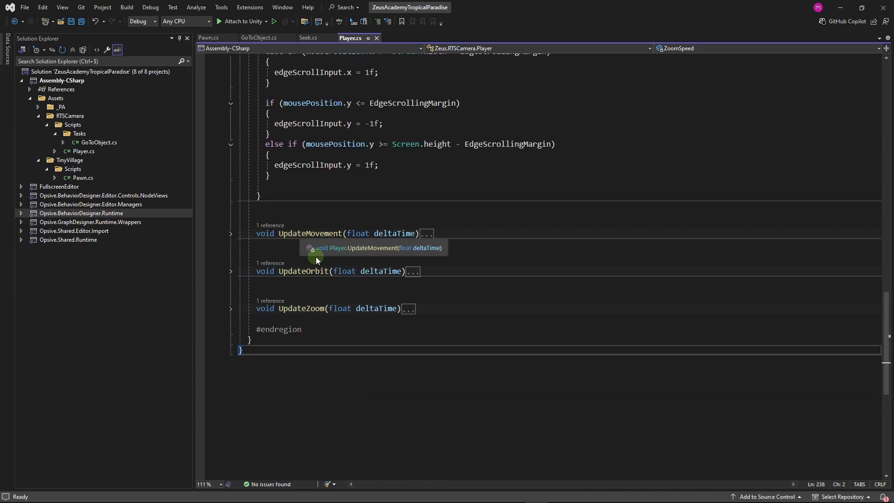
pyautogui.scroll(9, 298, 298)
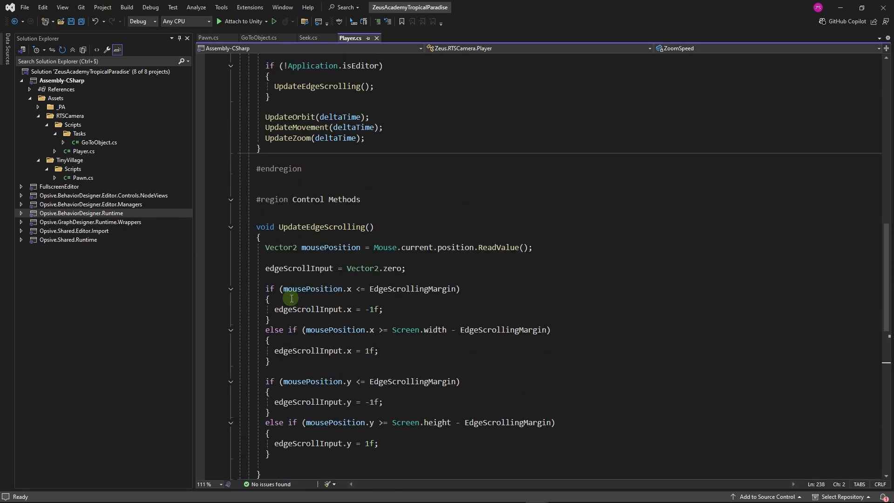
pyautogui.click(232, 228)
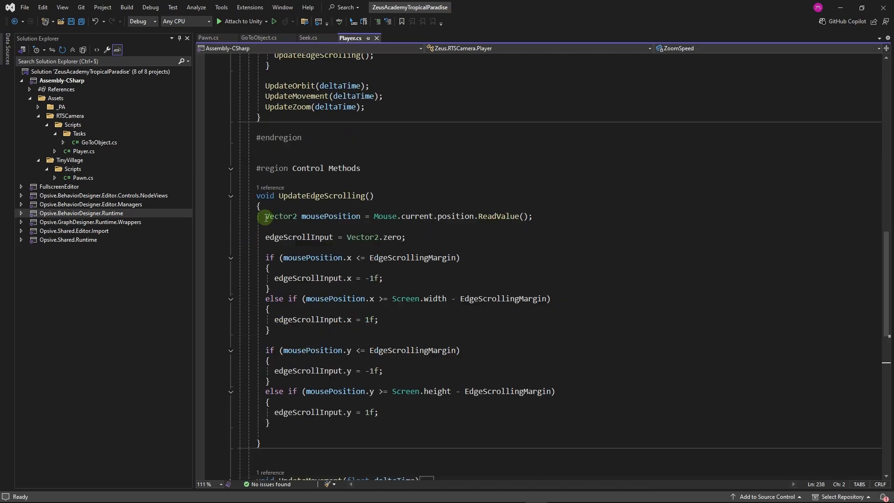
pyautogui.moveTo(265, 216); pyautogui.dragTo(358, 422)
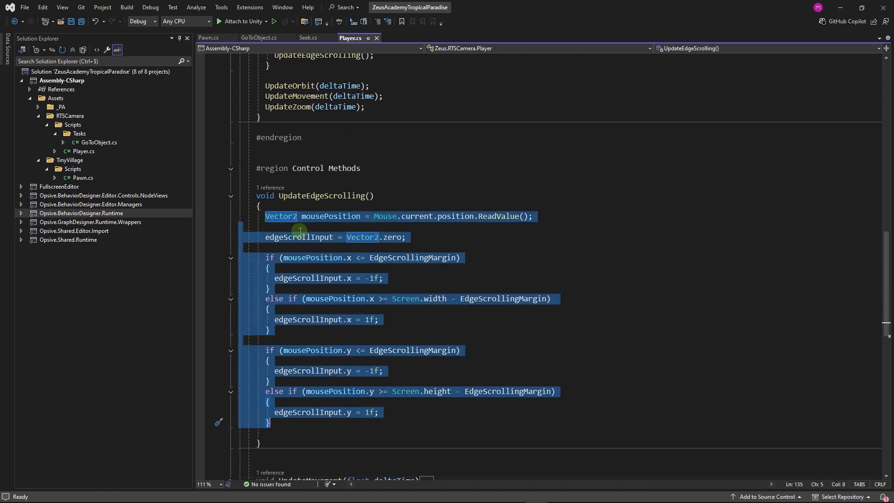
pyautogui.click(230, 196)
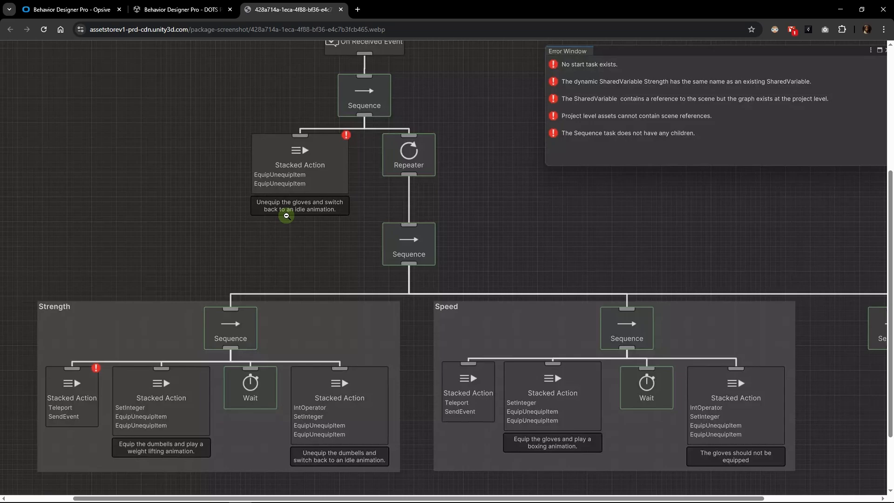
# - Switch to the browser and look over the Behavior Designer Pro screenshots of the error window and visual debugger
pyautogui.scroll(-2, 285, 258)
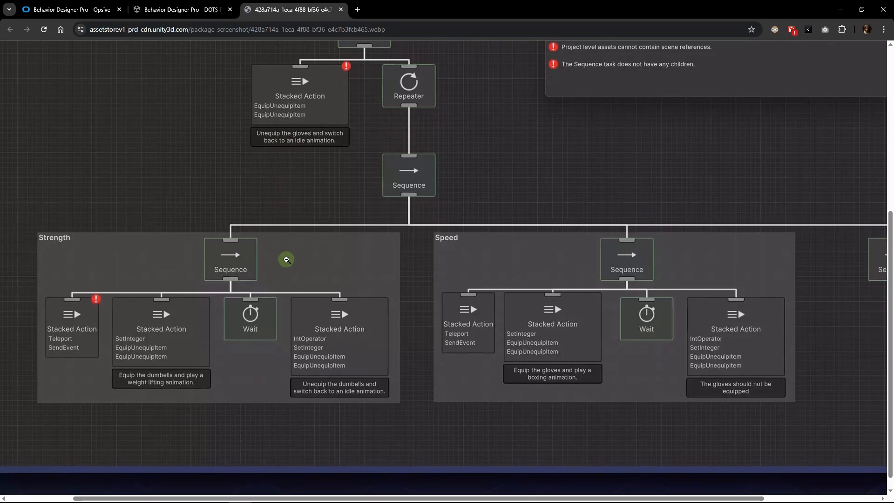
pyautogui.scroll(1, 286, 258)
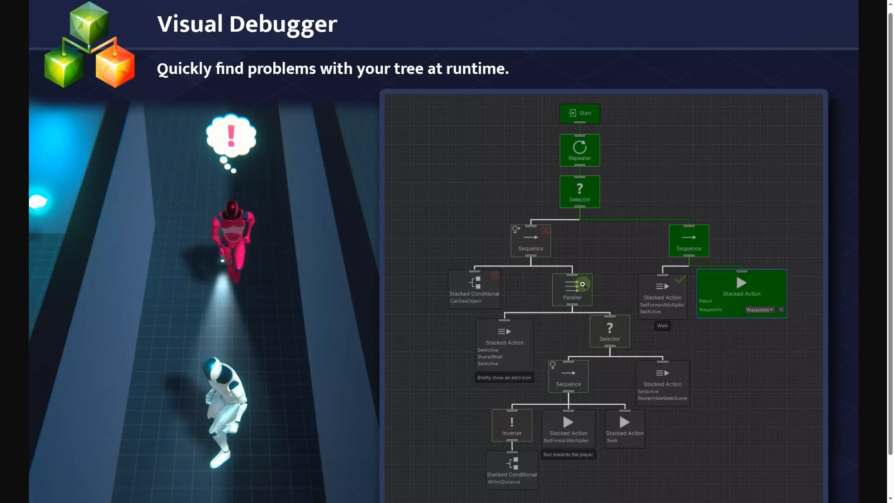
pyautogui.scroll(-1, 448, 251)
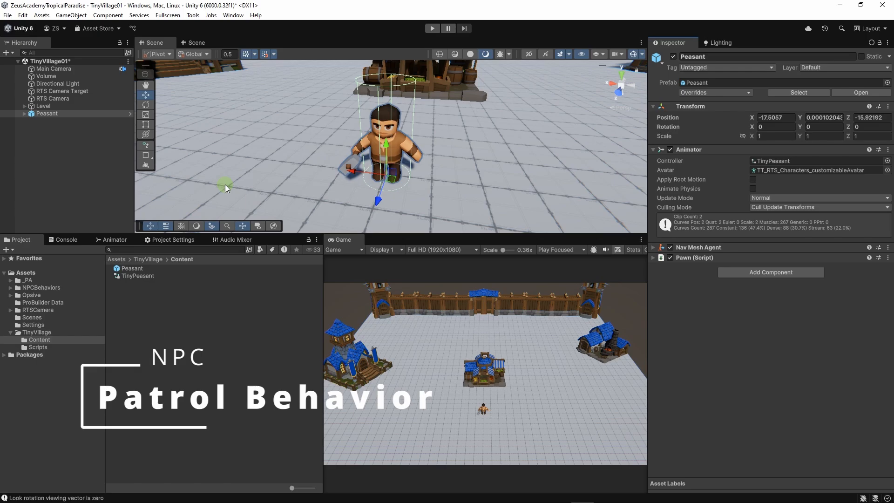
# - Preview the banner prefabs in the ToonyTinyPeople banners folder and rotate the TT_Banner_White preview
pyautogui.click(11, 279)
pyautogui.click(17, 310)
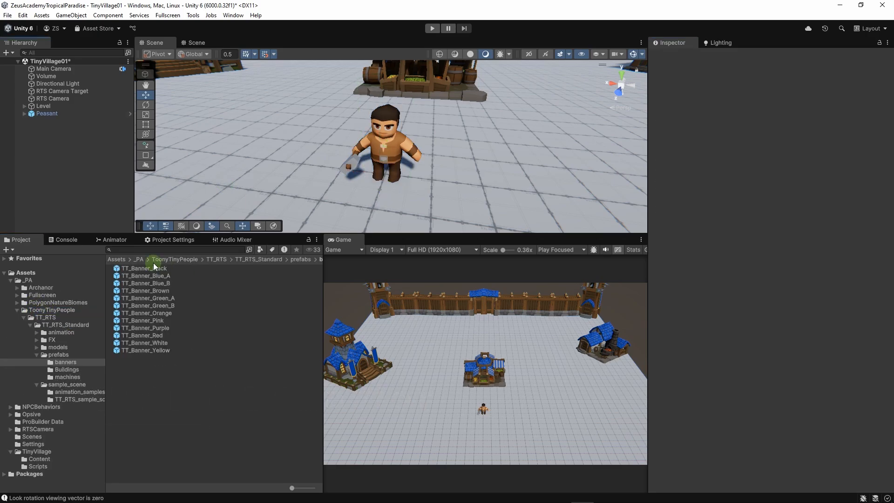
pyautogui.click(161, 283)
pyautogui.press('Down')
pyautogui.press('Down')
pyautogui.press('Down')
pyautogui.press('Down')
pyautogui.press('Down')
pyautogui.press('Down')
pyautogui.press('Down')
pyautogui.press('Down')
pyautogui.press('Down')
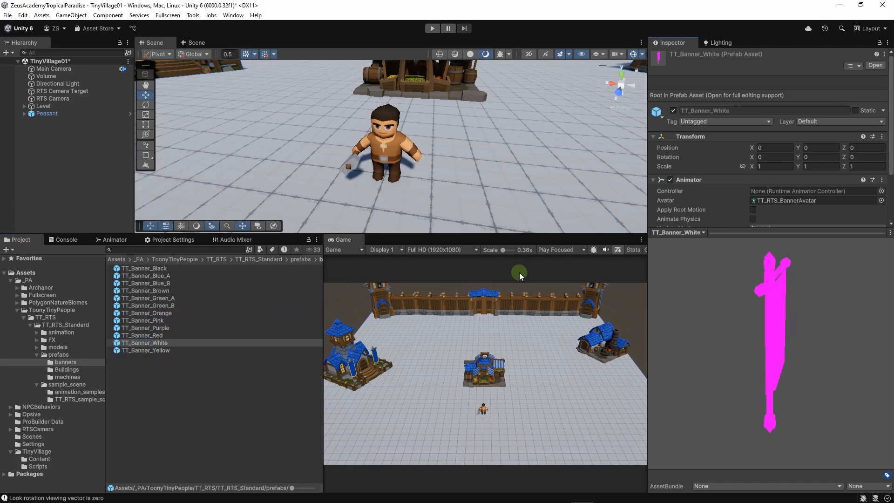
pyautogui.moveTo(679, 318); pyautogui.dragTo(691, 317)
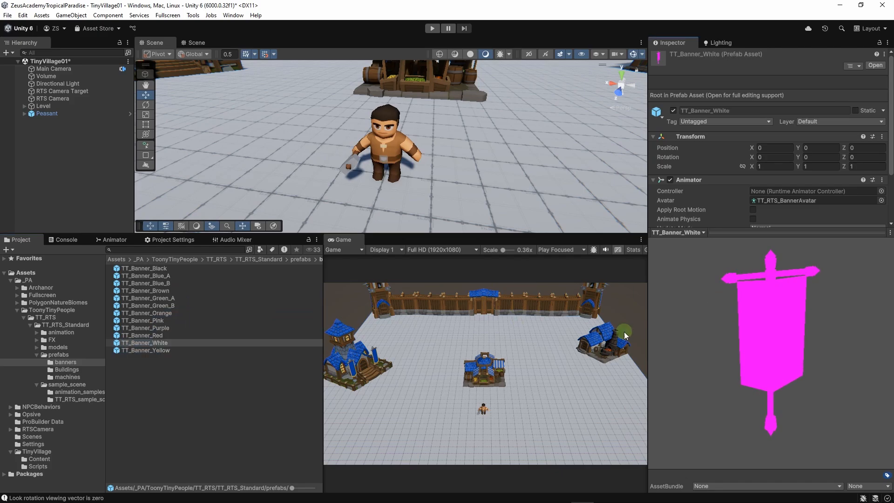
# - Place the TT_Banner_Green_A prefab on the village ground near the Peasant and frame it in the scene
pyautogui.click(169, 300)
pyautogui.moveTo(168, 301); pyautogui.dragTo(274, 149)
pyautogui.moveTo(274, 149); pyautogui.dragTo(237, 113, button='right')
pyautogui.press('f')
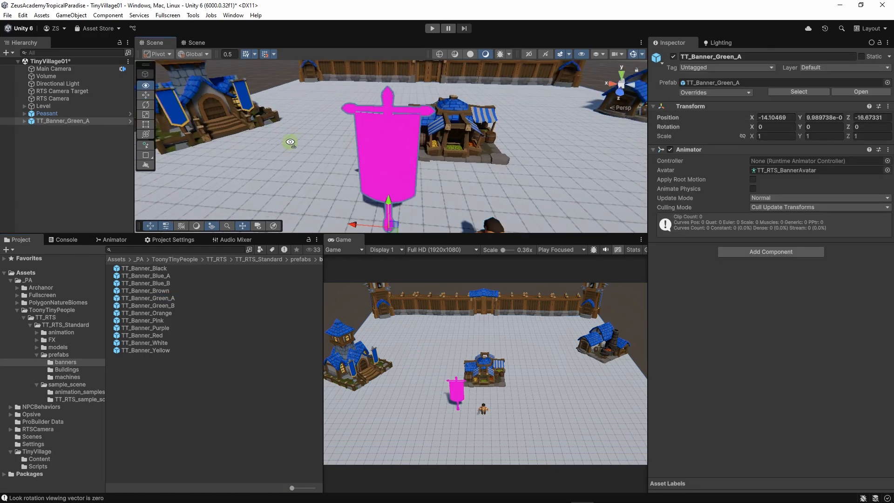
# - Locate the material asset assigned to TT_Banner_Pole_B within the green banner in the project
pyautogui.click(24, 120)
pyautogui.click(60, 143)
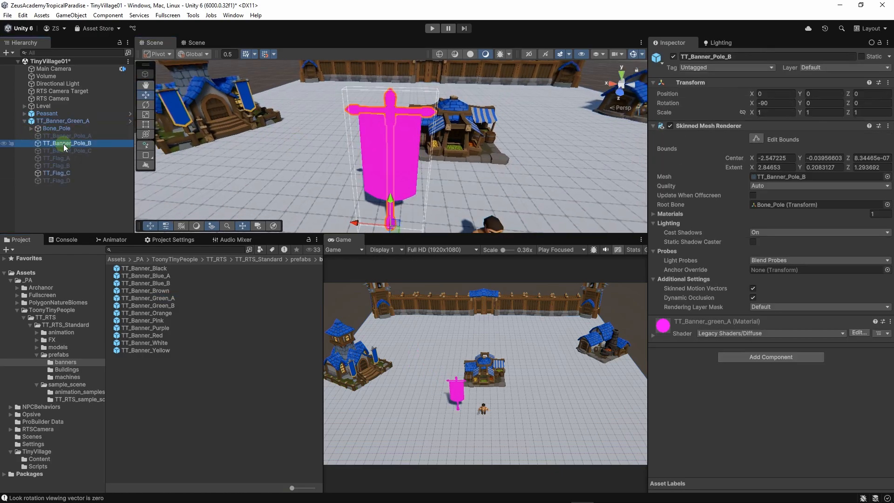
pyautogui.click(654, 214)
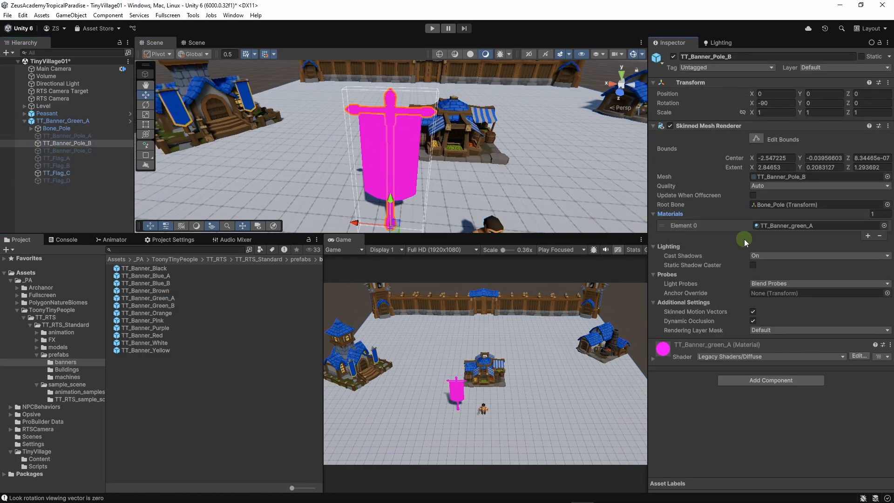
pyautogui.click(781, 225)
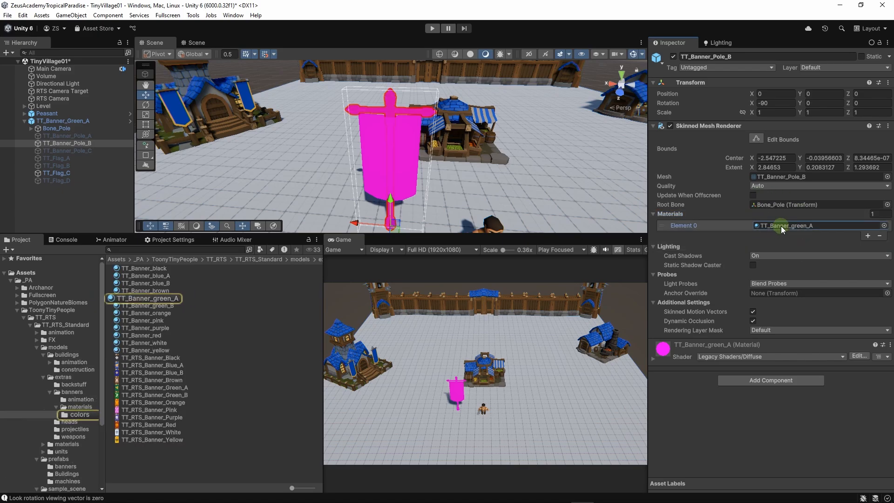
# - Convert the twelve banner materials, TT_Banner_black through TT_Banner_yellow, from Built-in to URP
pyautogui.click(138, 296)
pyautogui.click(151, 270)
pyautogui.press('Down')
pyautogui.press('Down')
pyautogui.press('Down')
pyautogui.press('Down')
pyautogui.press('Down')
pyautogui.press('Down')
pyautogui.press('Down')
pyautogui.press('Down')
pyautogui.press('Down')
pyautogui.press('Down')
pyautogui.press('Down')
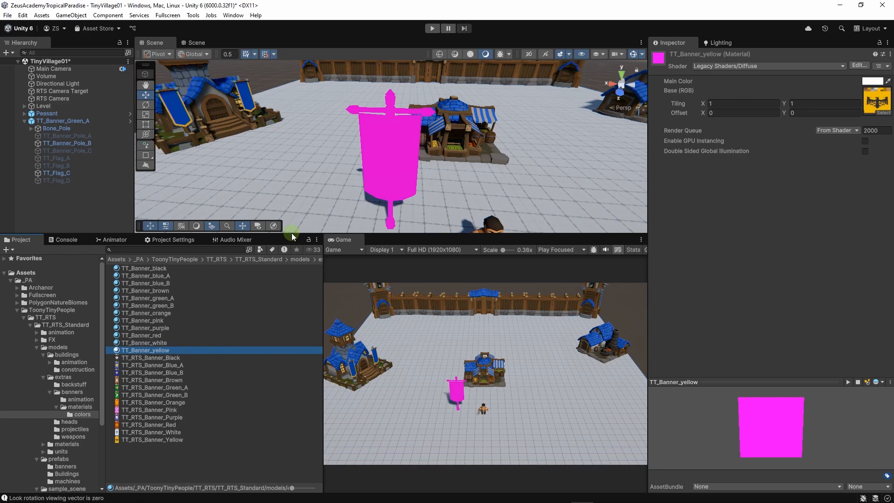
pyautogui.keyDown('shift'); pyautogui.click(159, 270); pyautogui.keyUp('shift')
pyautogui.click(22, 15)
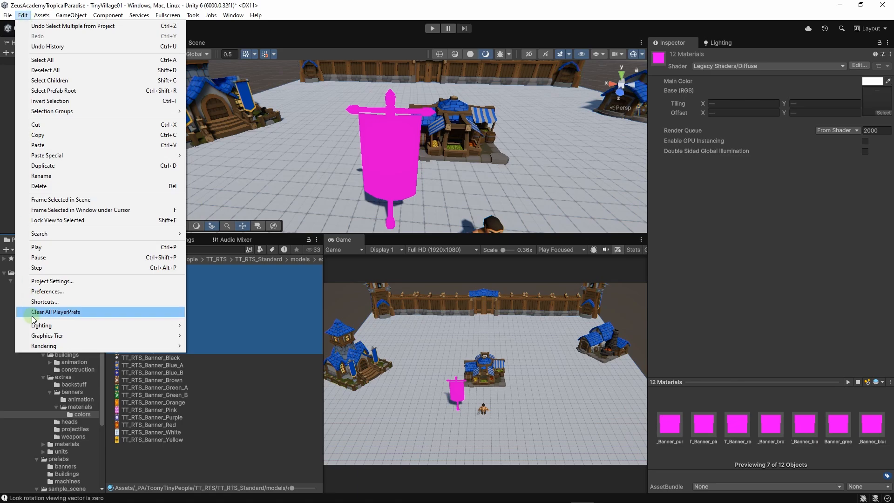
pyautogui.moveTo(83, 345)
pyautogui.moveTo(261, 359)
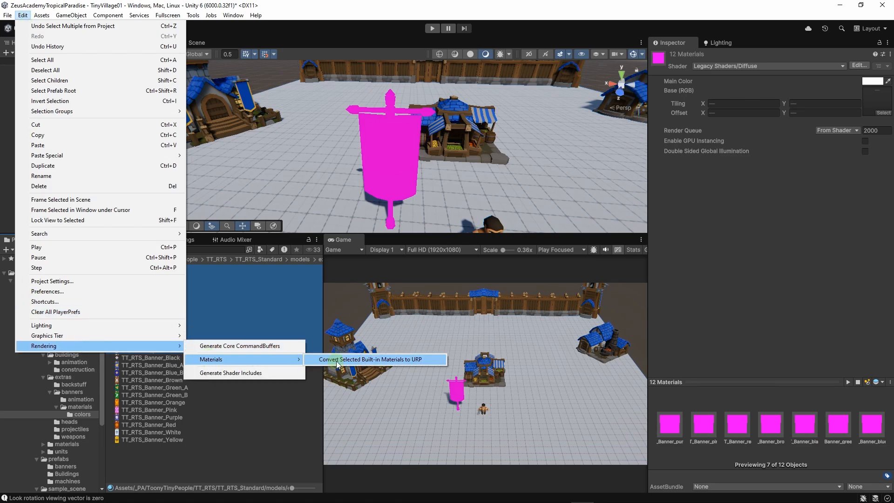
pyautogui.click(338, 359)
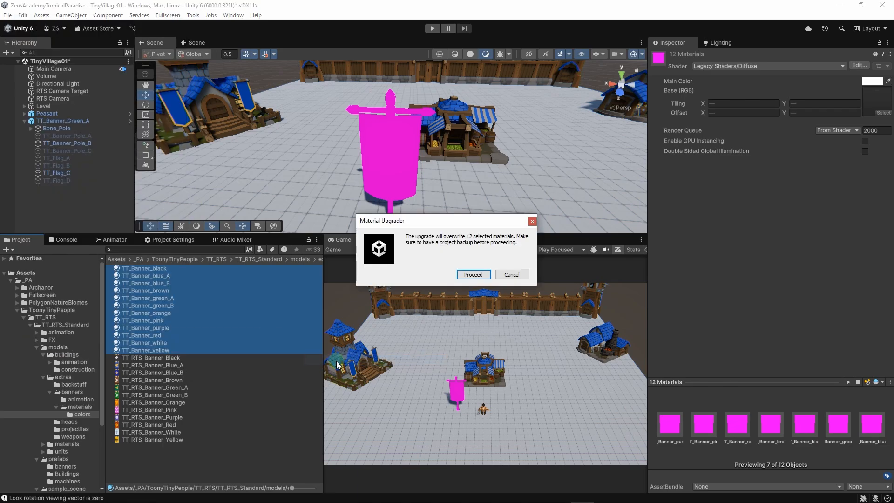
pyautogui.click(473, 273)
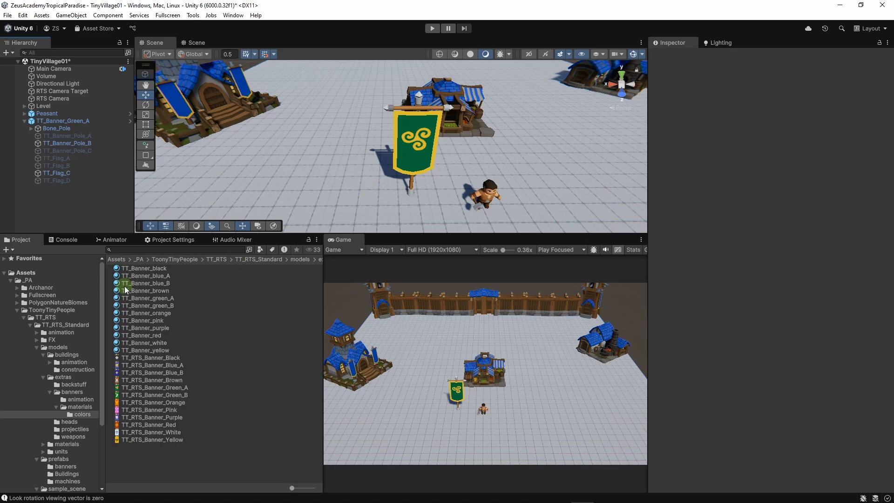
# - Reimport all twelve banner prefabs in the prefabs/banners folder
pyautogui.keyDown('ctrl'); pyautogui.scroll(3, 222, 284); pyautogui.keyUp('ctrl')
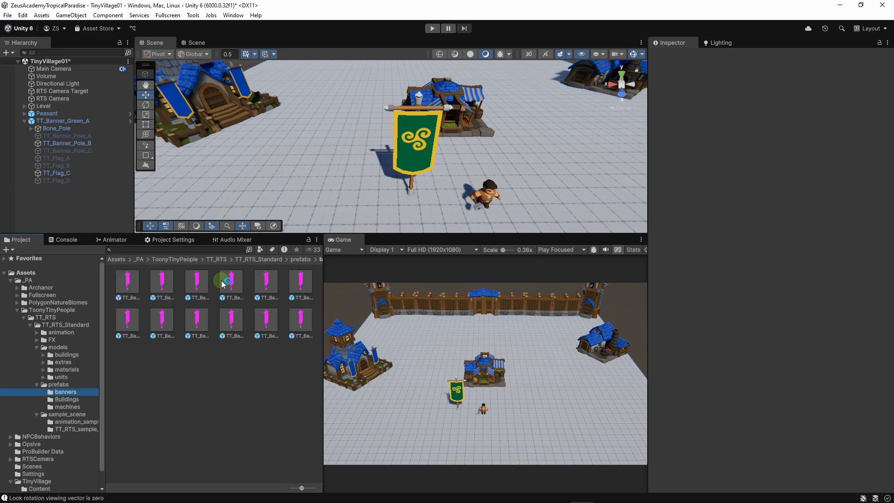
pyautogui.click(125, 283)
pyautogui.keyDown('shift'); pyautogui.click(300, 328); pyautogui.keyUp('shift')
pyautogui.rightClick(302, 290)
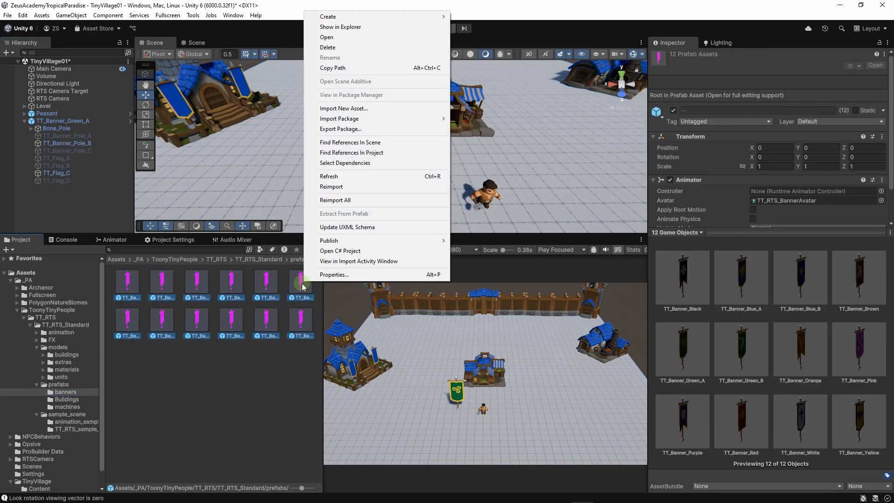
pyautogui.click(332, 187)
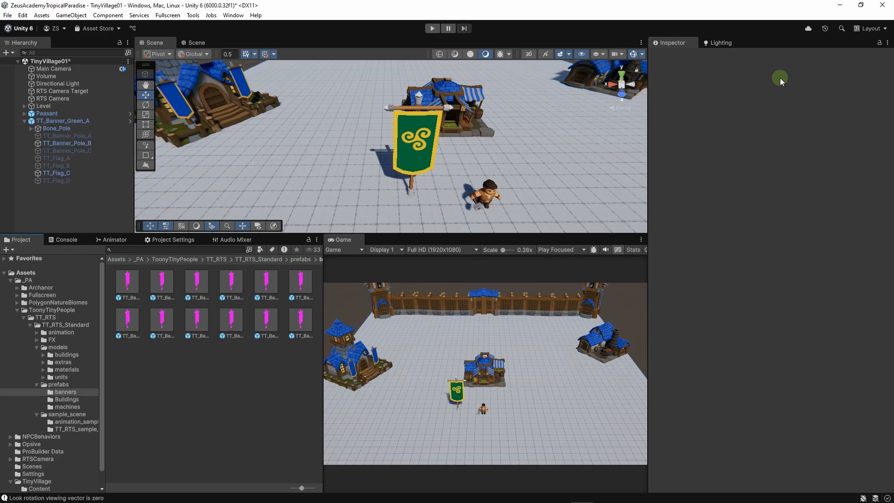
# - Browse the TT_RTS_Standard prefabs folder with enlarged thumbnails
pyautogui.click(85, 384)
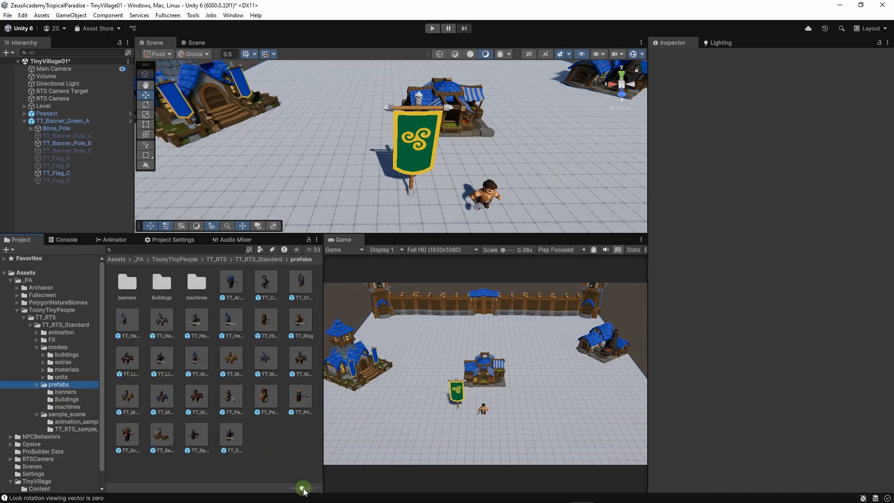
pyautogui.moveTo(303, 487); pyautogui.dragTo(307, 488)
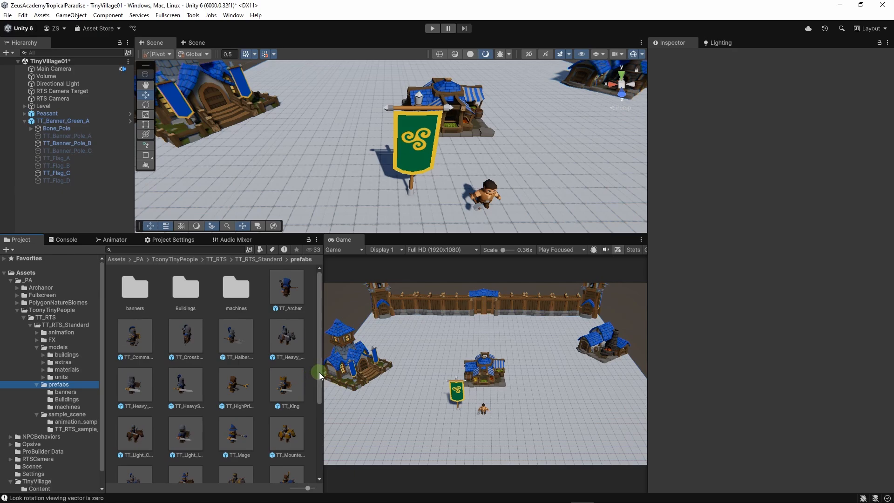
pyautogui.moveTo(320, 372); pyautogui.dragTo(316, 342)
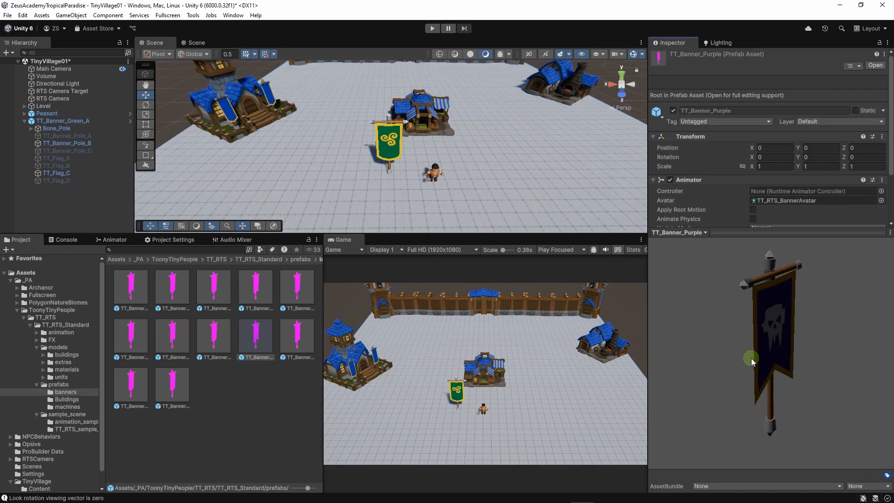
# - Place TT_Banner_Blue_A near the village wall and move TT_Banner_Green_A to about X -29.5, Z -37
pyautogui.press('Up')
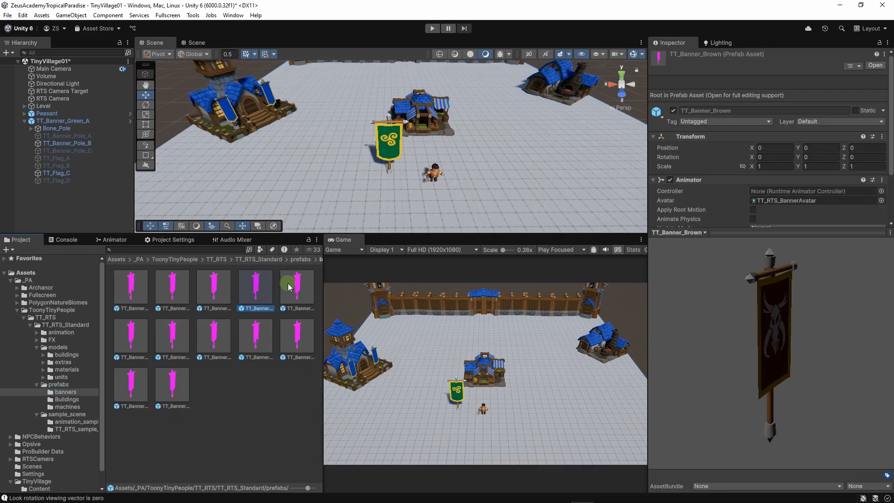
pyautogui.press('Left')
pyautogui.press('Left')
pyautogui.press('Right')
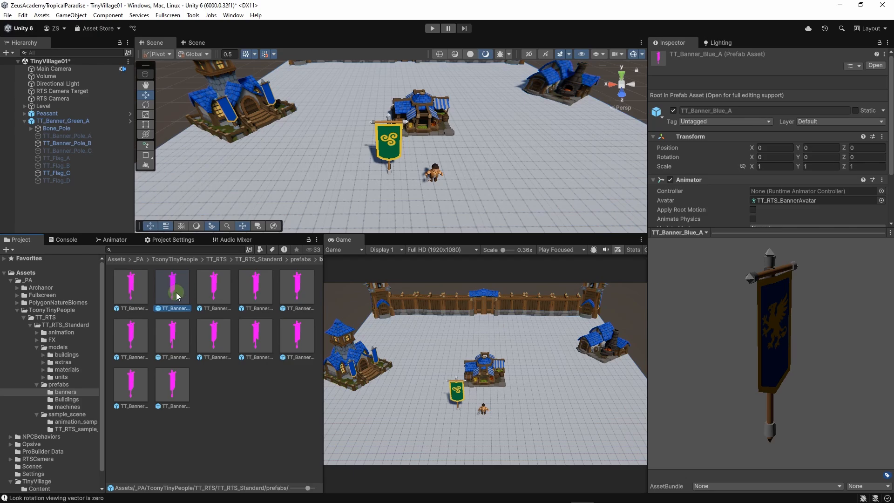
pyautogui.moveTo(175, 290); pyautogui.dragTo(321, 104)
pyautogui.click(388, 214)
pyautogui.moveTo(388, 214); pyautogui.dragTo(479, 107)
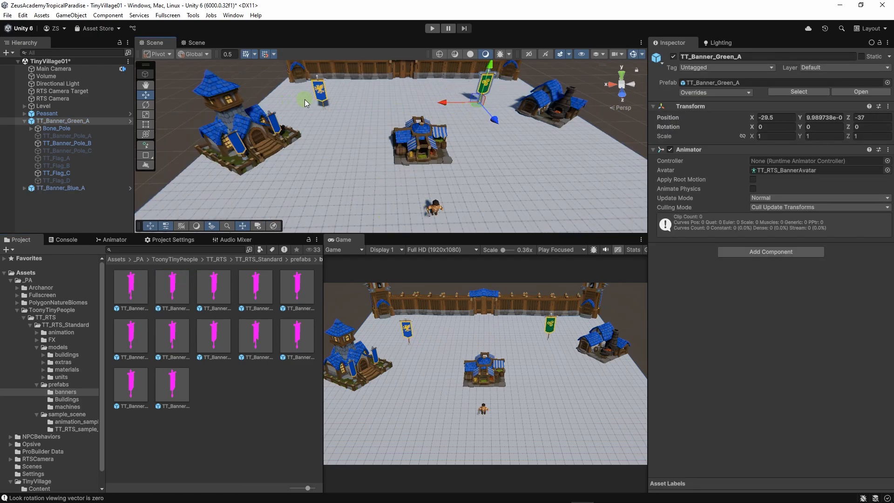
# - Duplicate TT_Banner_Blue_A and move the copy beside the Peasant at about X -22, Z -15.5
pyautogui.scroll(-4, 322, 105)
pyautogui.click(324, 96)
pyautogui.hotkey('ctrl', 'd')
pyautogui.moveTo(332, 112); pyautogui.dragTo(458, 184)
pyautogui.scroll(3, 447, 159)
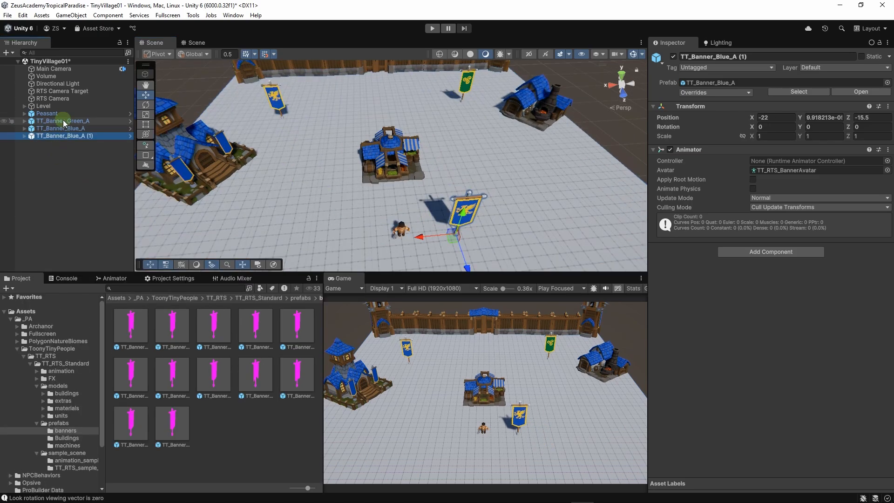
# - Open the Behavior Designer editor for the Peasant and add a behavior tree to it
pyautogui.click(60, 113)
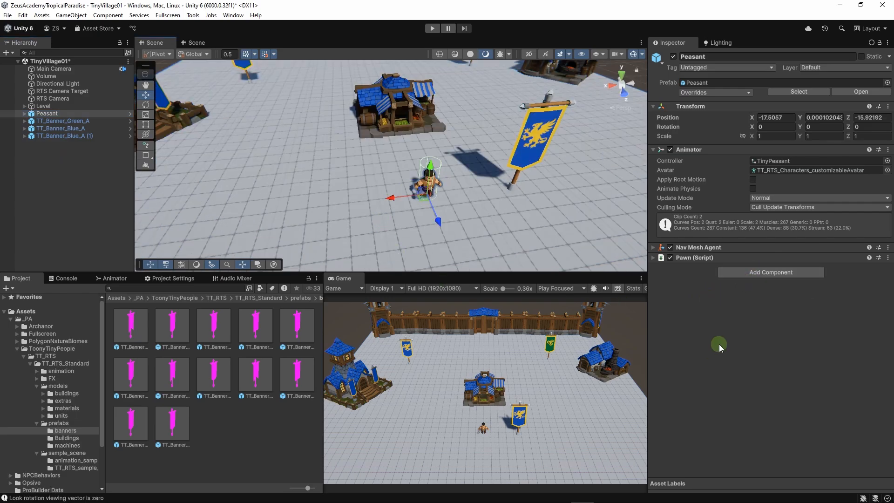
pyautogui.click(753, 274)
pyautogui.click(684, 294)
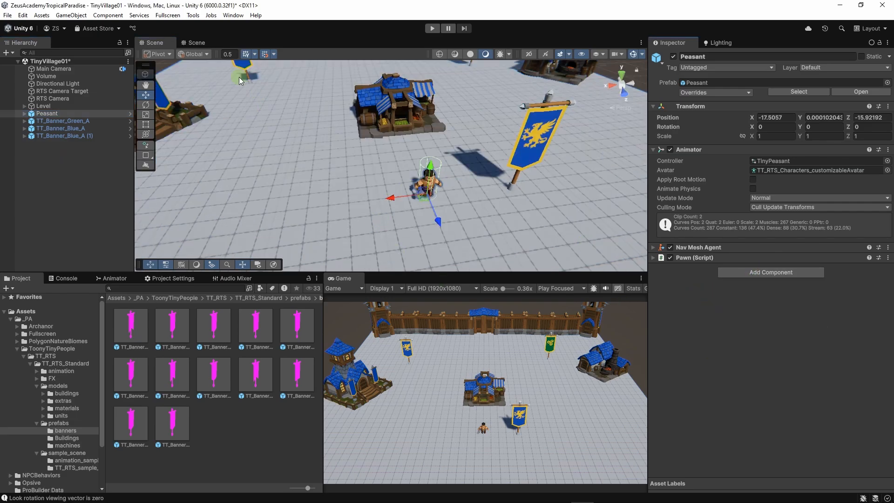
pyautogui.click(193, 15)
pyautogui.moveTo(206, 27)
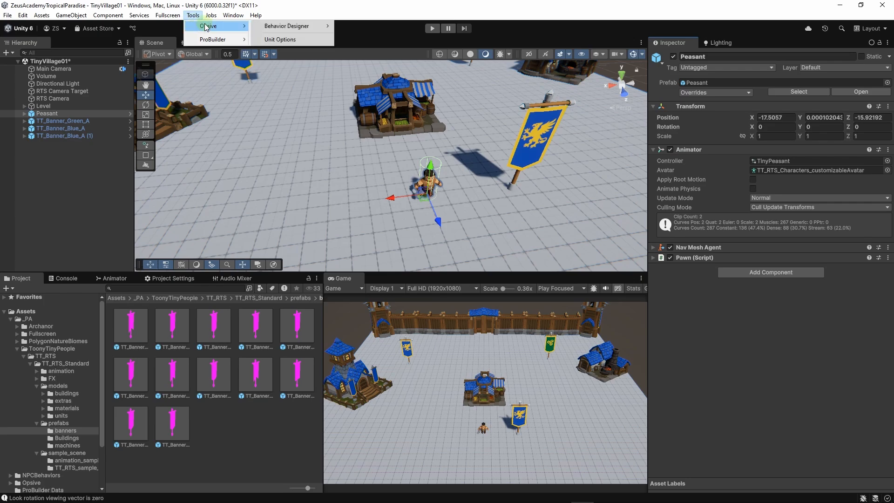
pyautogui.moveTo(302, 28)
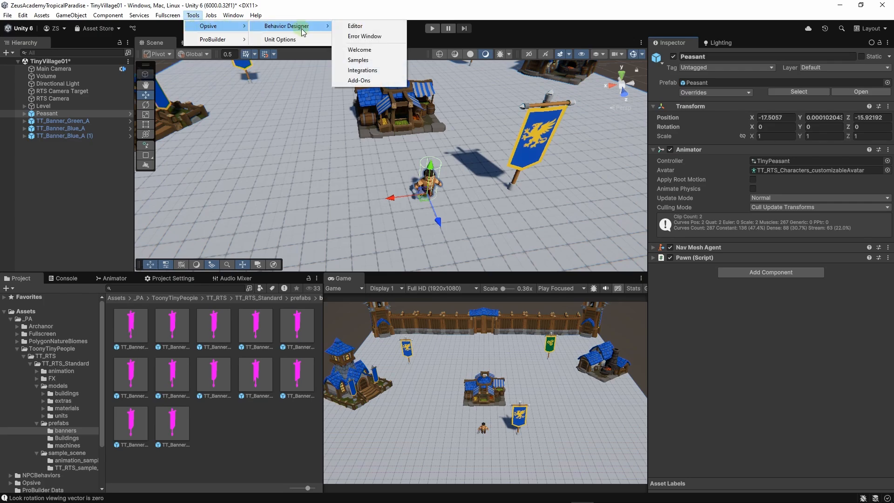
pyautogui.click(365, 28)
pyautogui.rightClick(314, 184)
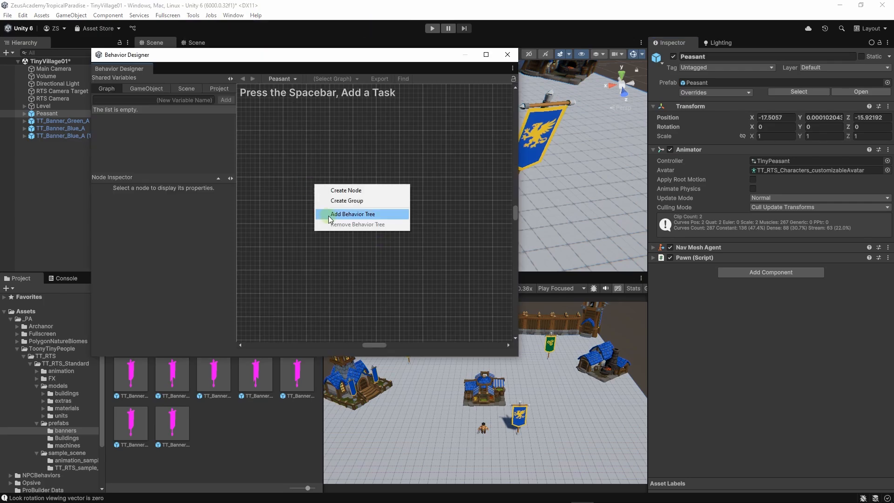
pyautogui.click(344, 214)
# - Inspect the Peasant's new Behavior Tree component and view its empty graph opened from that component
pyautogui.moveTo(454, 54); pyautogui.dragTo(327, 268)
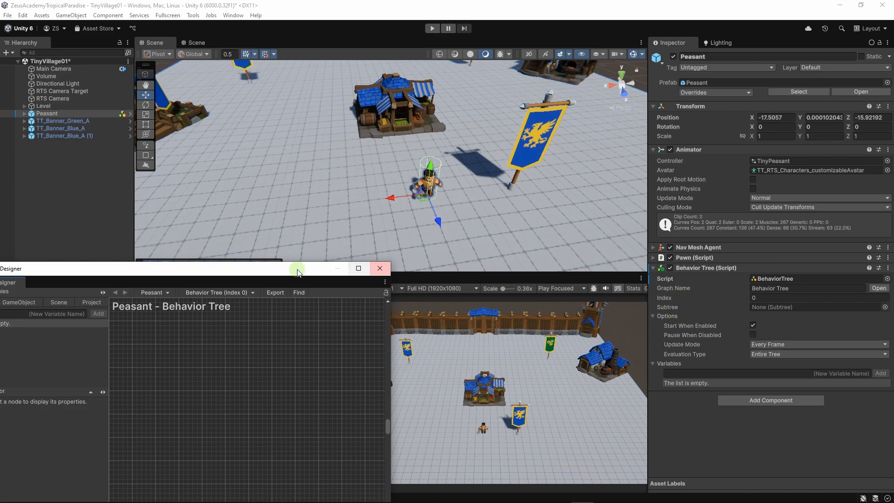
pyautogui.moveTo(298, 272); pyautogui.dragTo(439, 209)
pyautogui.click(523, 206)
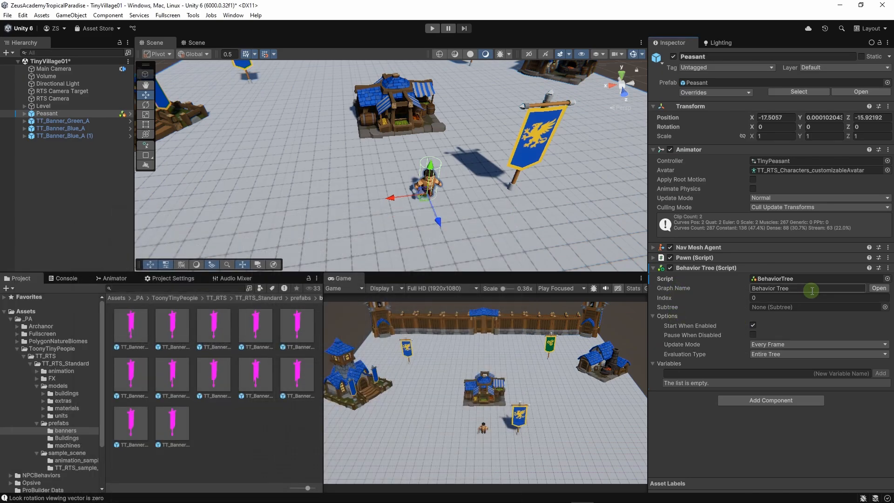
pyautogui.click(879, 289)
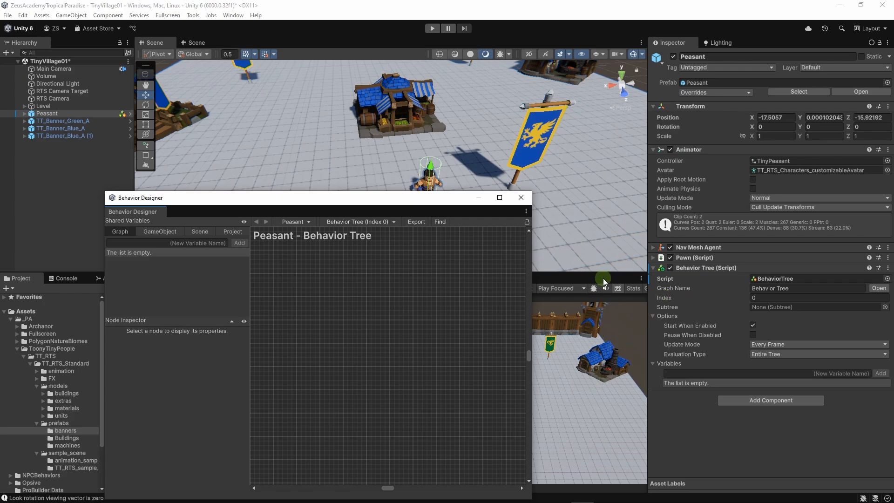
pyautogui.moveTo(437, 198); pyautogui.dragTo(487, 197)
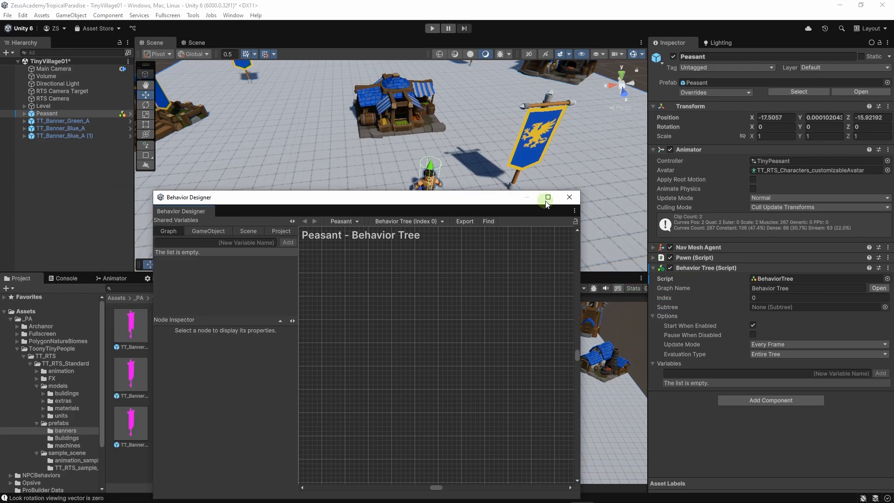
pyautogui.click(569, 197)
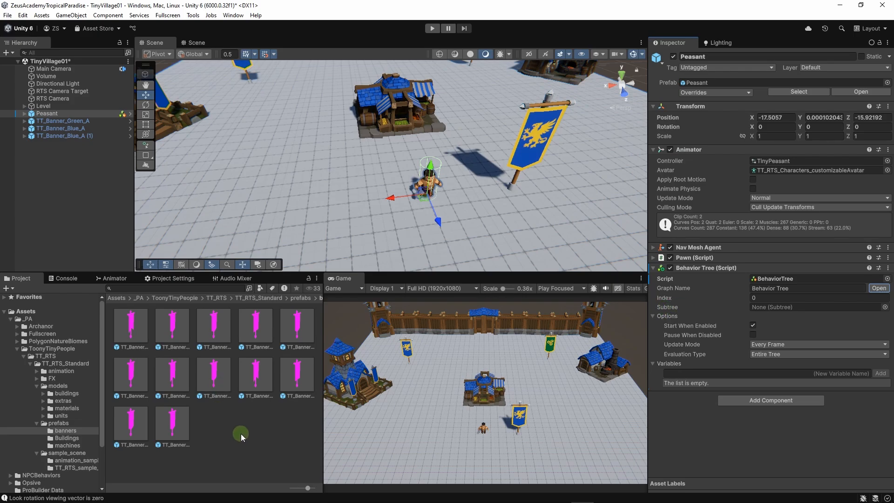
# - Collapse the _PA asset folder in the project browser
pyautogui.click(21, 319)
pyautogui.click(12, 320)
pyautogui.click(121, 375)
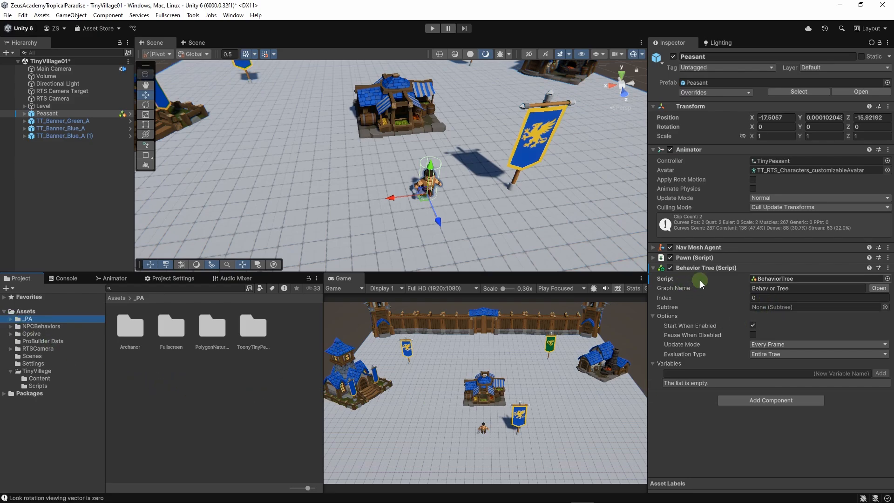
pyautogui.click(731, 269)
pyautogui.click(208, 301)
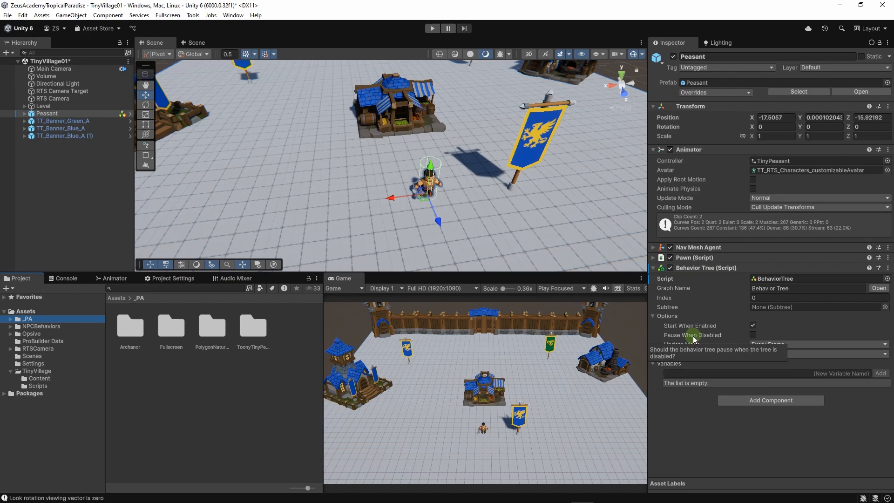
# - Reselect the Peasant in the scene and open its behavior tree graph from the Behavior Tree component
pyautogui.click(503, 235)
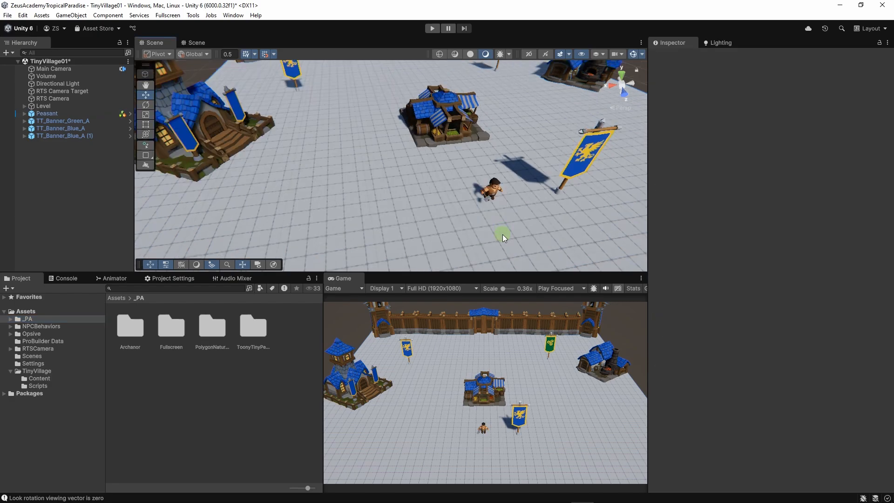
pyautogui.moveTo(496, 217)
pyautogui.mouseDown(button='right')
pyautogui.moveTo(511, 220)
pyautogui.moveTo(487, 219)
pyautogui.mouseUp(button='right')
pyautogui.press('w')
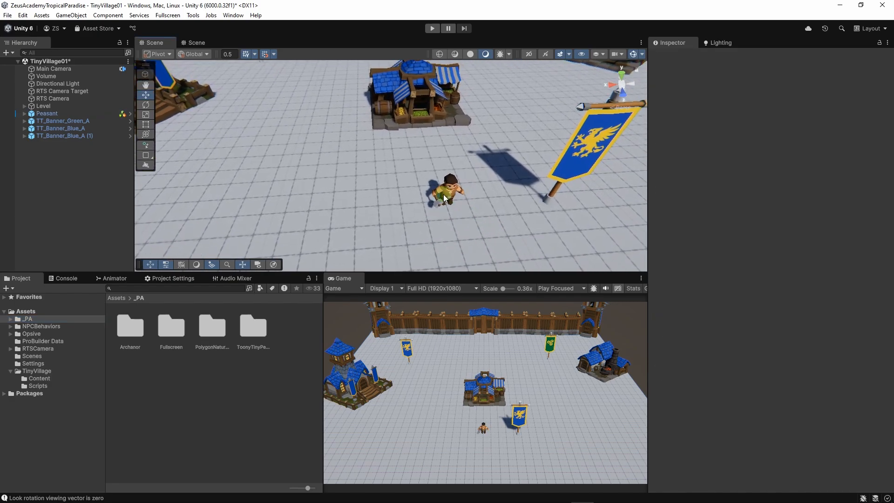
pyautogui.click(447, 192)
pyautogui.click(879, 289)
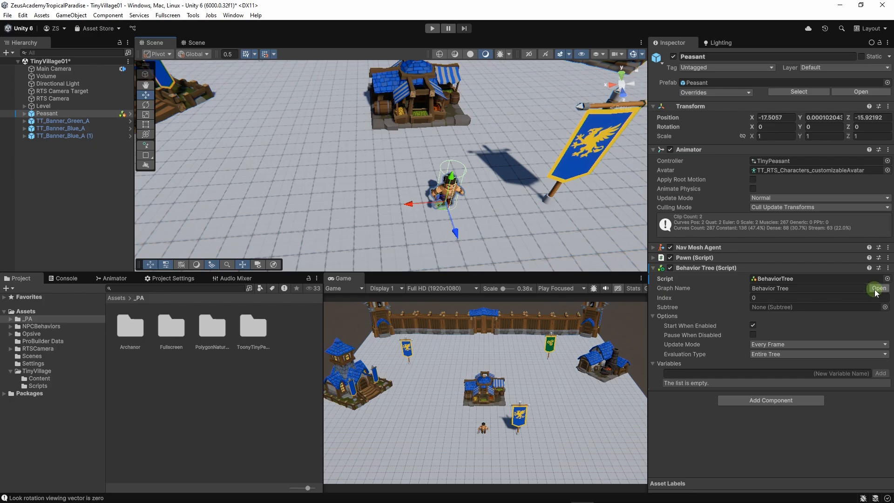
pyautogui.scroll(-5, 392, 178)
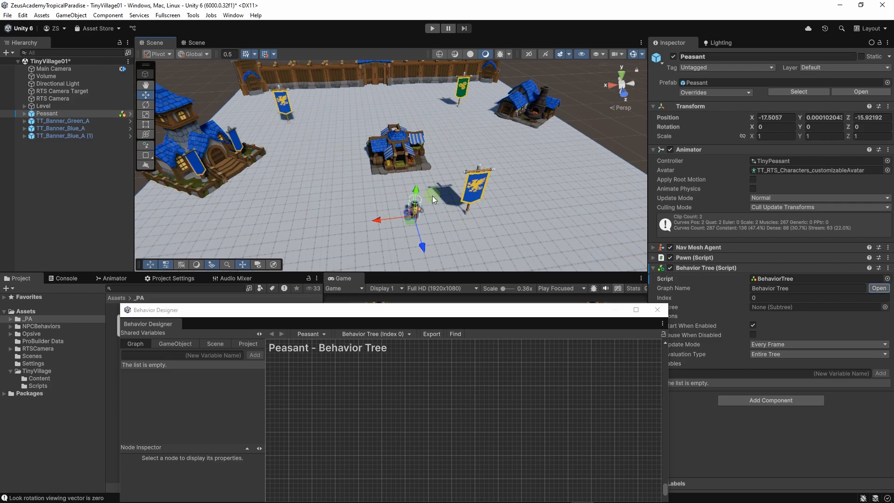
pyautogui.moveTo(461, 309); pyautogui.dragTo(475, 107)
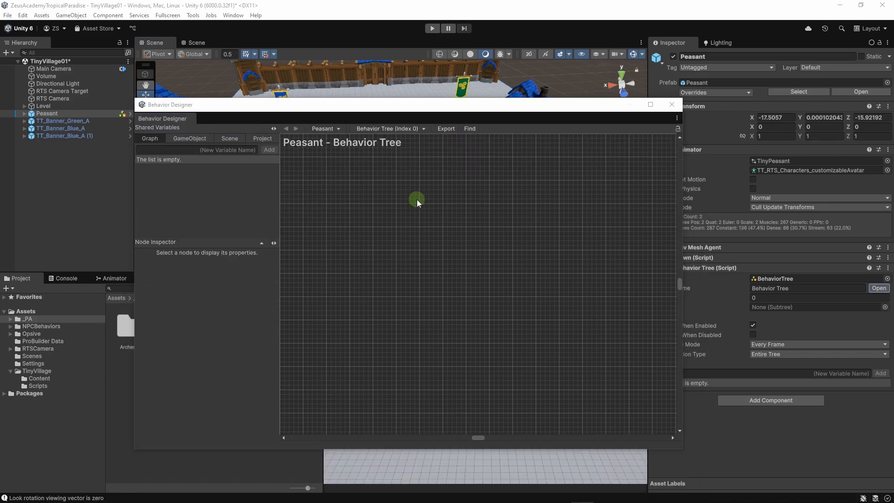
# - Create a Repeater decorator node as the first task of the Peasant's behavior tree
pyautogui.rightClick(417, 199)
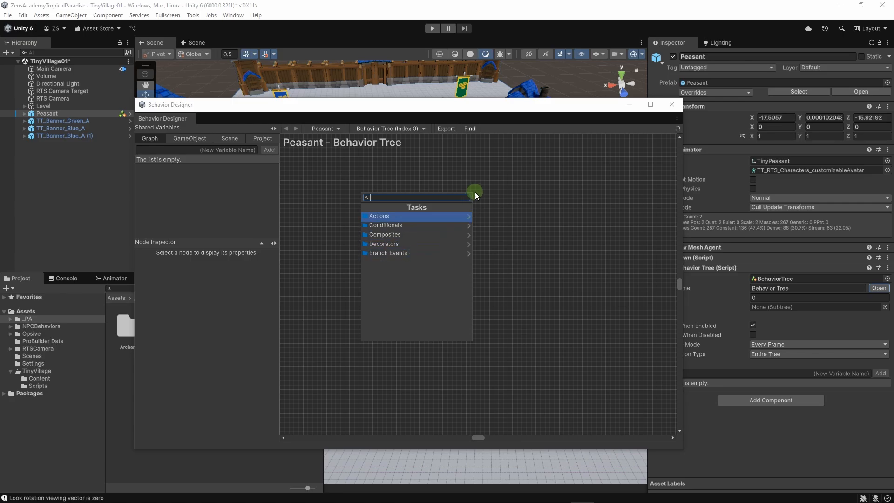
pyautogui.rightClick(437, 200)
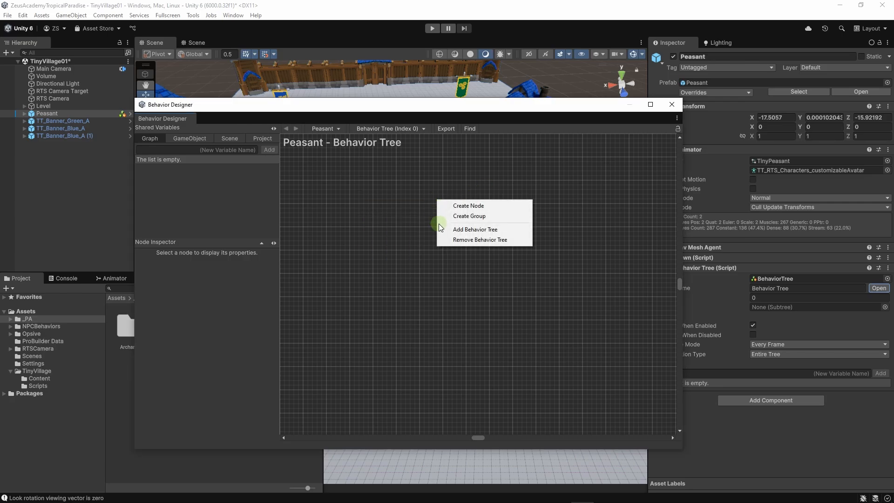
pyautogui.click(458, 206)
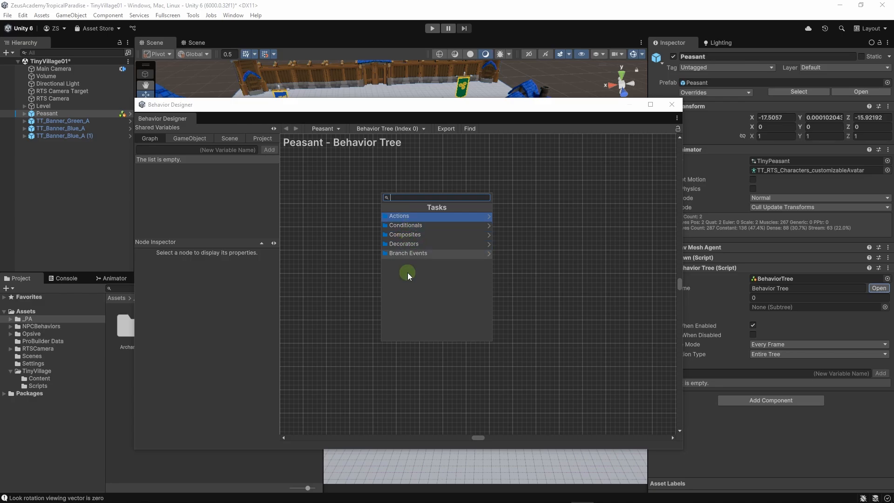
pyautogui.click(398, 244)
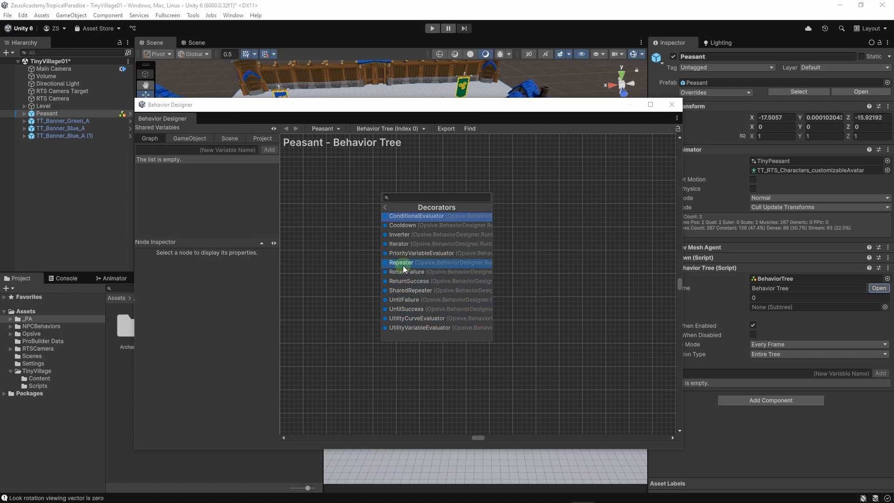
pyautogui.click(409, 264)
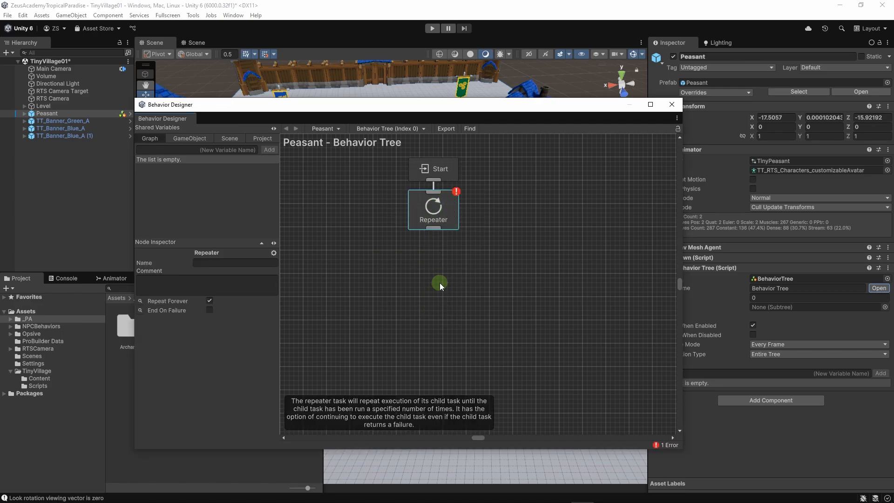
# - Review the error reported for the Repeater node, closing the error list when done
pyautogui.click(662, 444)
pyautogui.moveTo(622, 238); pyautogui.dragTo(459, 239)
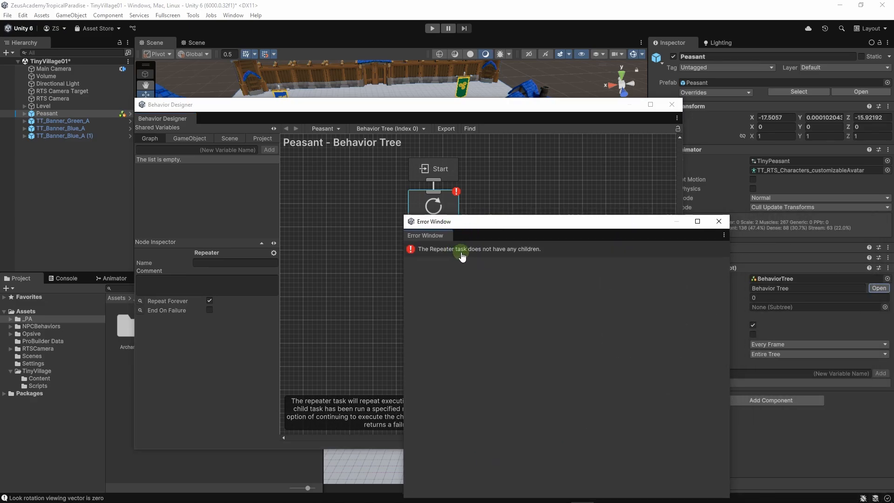
pyautogui.click(719, 222)
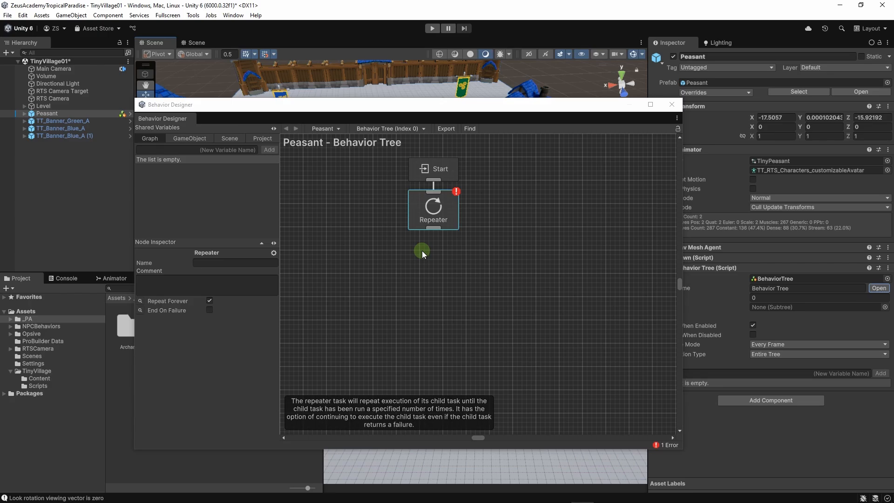
pyautogui.moveTo(433, 107); pyautogui.dragTo(411, 261)
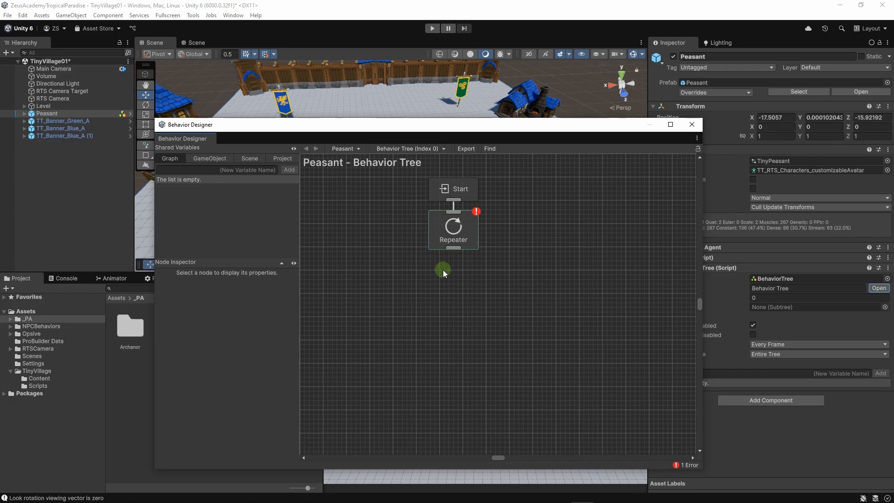
# - Create a Sequence composite node, connect it as the Repeater's child and align it directly underneath
pyautogui.rightClick(443, 270)
pyautogui.click(451, 275)
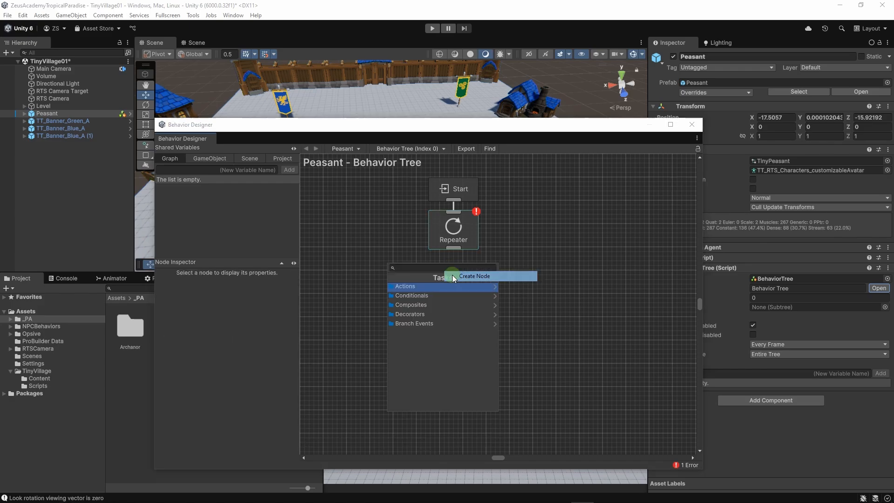
pyautogui.click(409, 306)
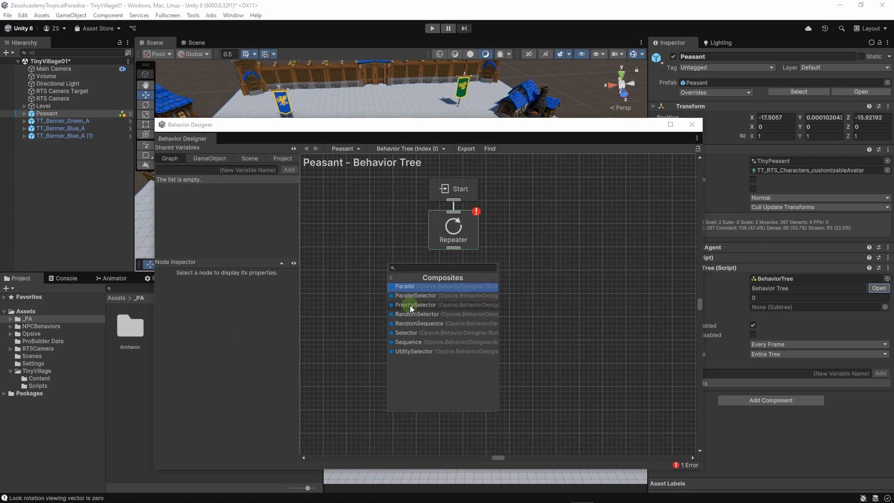
pyautogui.click(410, 343)
pyautogui.moveTo(442, 287); pyautogui.dragTo(454, 246)
pyautogui.moveTo(456, 310); pyautogui.dragTo(455, 296)
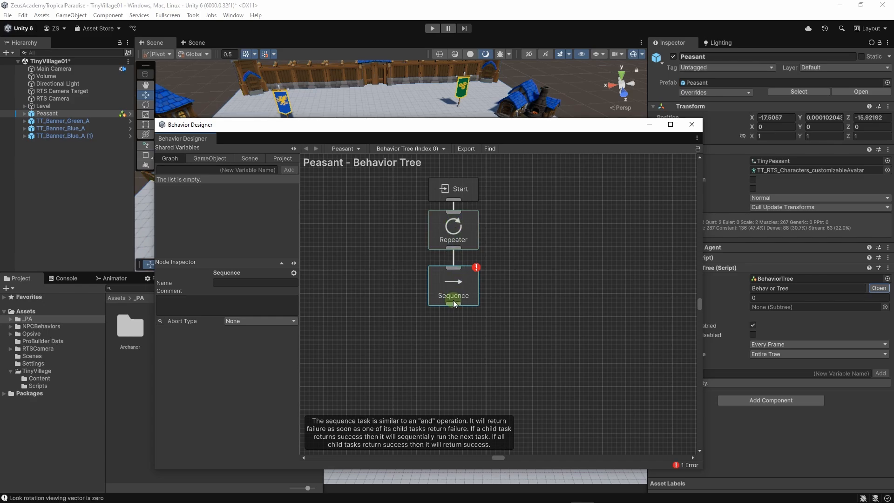
# - Examine the banner waypoints and the Peasant in the scene alongside the behavior tree graph
pyautogui.click(480, 342)
pyautogui.scroll(-1, 520, 295)
pyautogui.moveTo(519, 295)
pyautogui.mouseDown(button='middle')
pyautogui.moveTo(561, 284)
pyautogui.moveTo(459, 362)
pyautogui.moveTo(617, 325)
pyautogui.moveTo(529, 292)
pyautogui.moveTo(539, 325)
pyautogui.moveTo(540, 247)
pyautogui.moveTo(533, 281)
pyautogui.mouseUp(button='middle')
pyautogui.moveTo(440, 362)
pyautogui.mouseDown(button='middle')
pyautogui.moveTo(434, 342)
pyautogui.moveTo(496, 340)
pyautogui.moveTo(398, 353)
pyautogui.moveTo(427, 301)
pyautogui.mouseUp(button='middle')
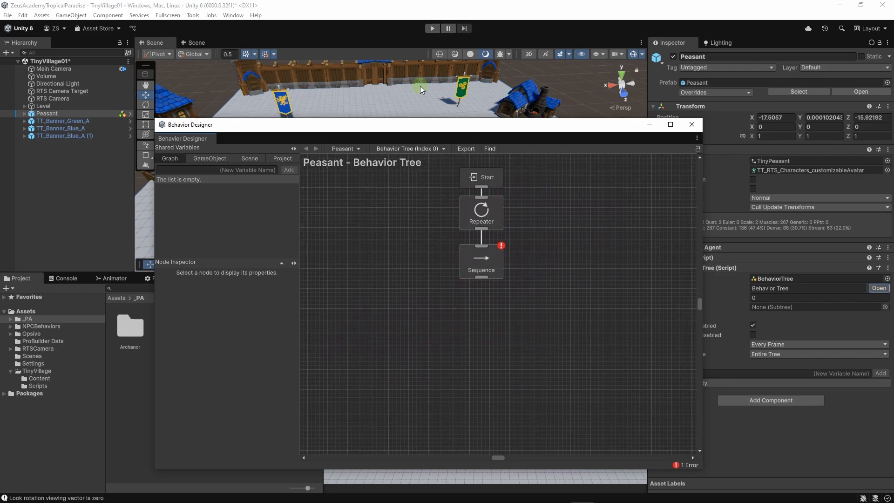
pyautogui.moveTo(422, 128); pyautogui.dragTo(539, 254)
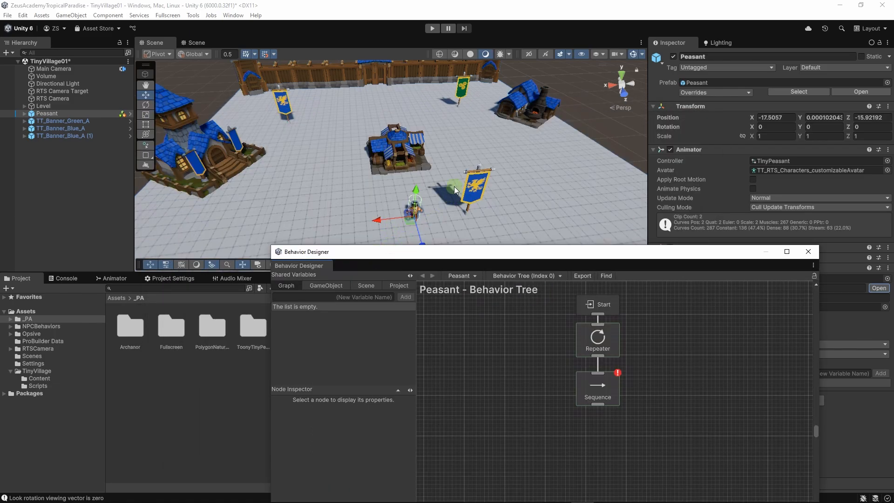
pyautogui.moveTo(359, 251); pyautogui.dragTo(359, 181)
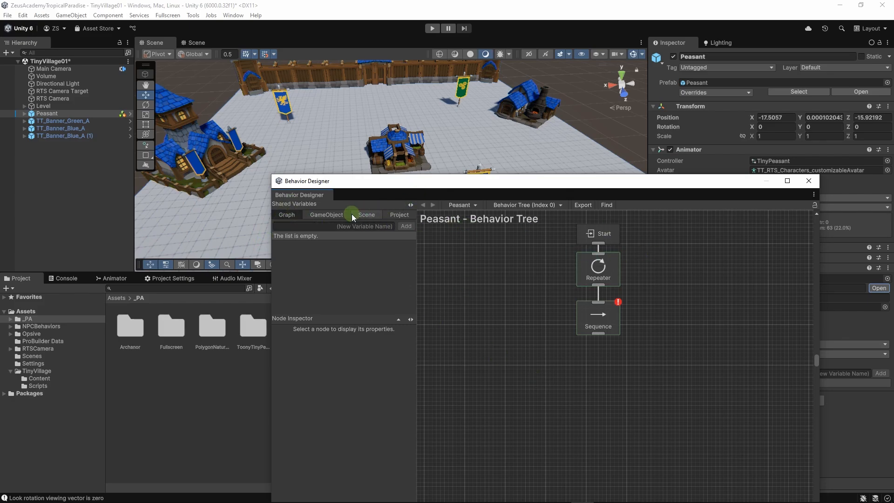
pyautogui.moveTo(402, 192); pyautogui.dragTo(366, 157)
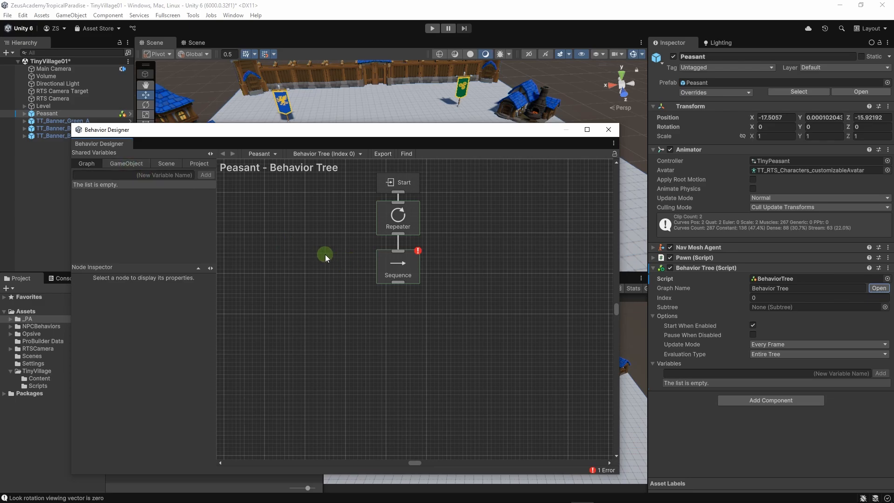
# - Add a graph-level shared variable named Banner1 of type GameObject
pyautogui.moveTo(215, 130); pyautogui.dragTo(256, 131)
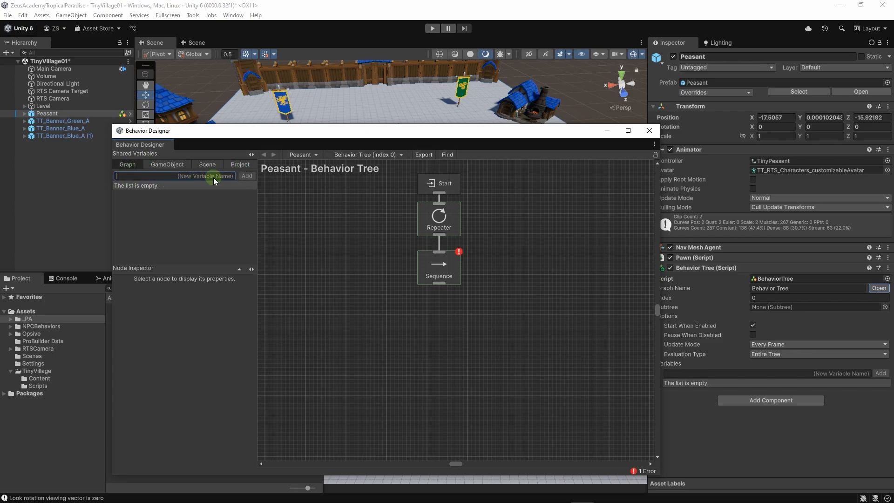
pyautogui.write('Banner1')
pyautogui.click(251, 177)
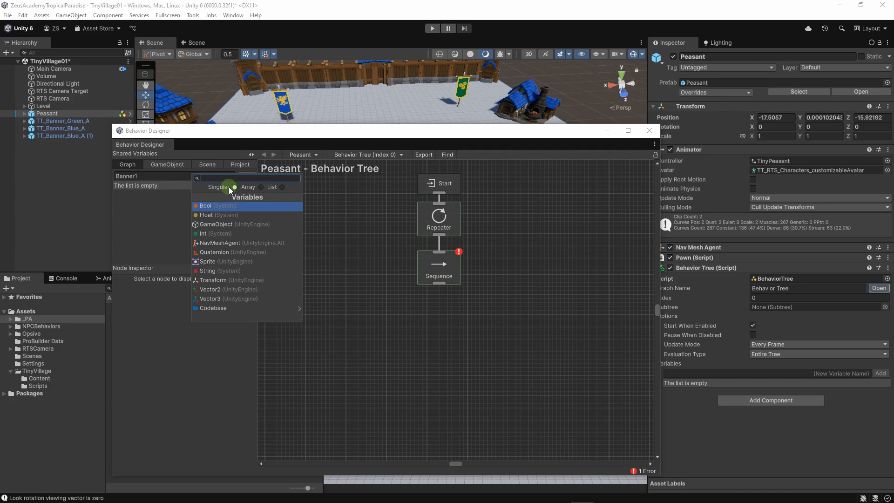
pyautogui.click(261, 187)
pyautogui.click(214, 225)
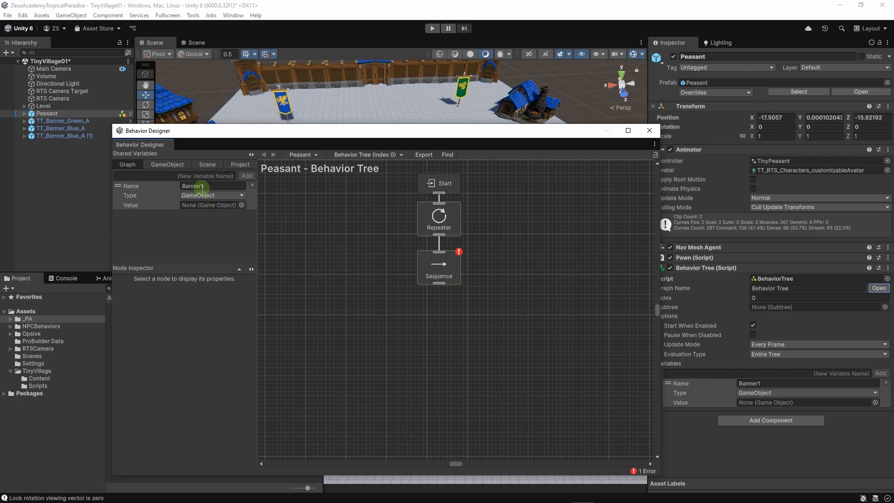
# - Add two more graph-level shared variables named Banner2 and Banner3, both of type GameObject
pyautogui.click(210, 174)
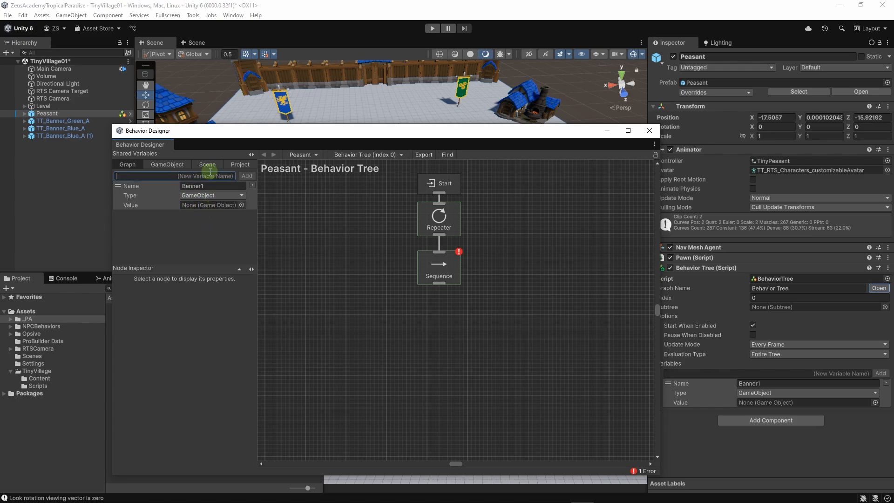
pyautogui.write('Banner2')
pyautogui.click(246, 175)
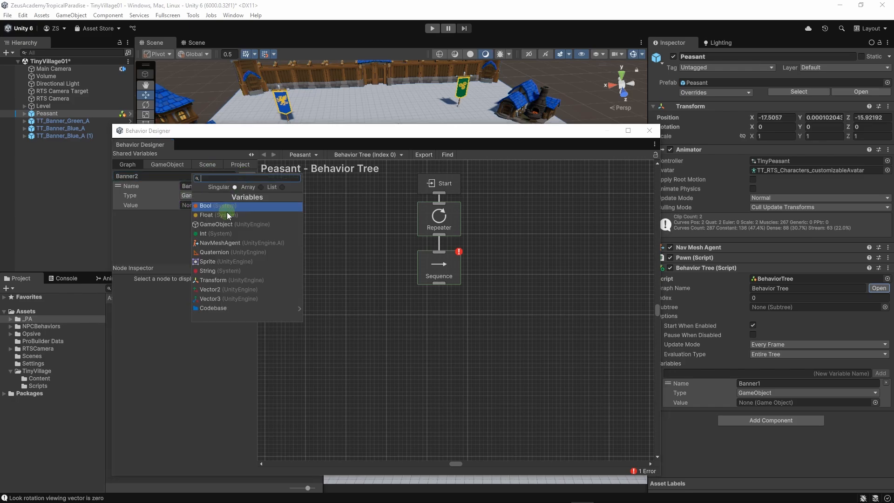
pyautogui.click(213, 223)
pyautogui.click(208, 176)
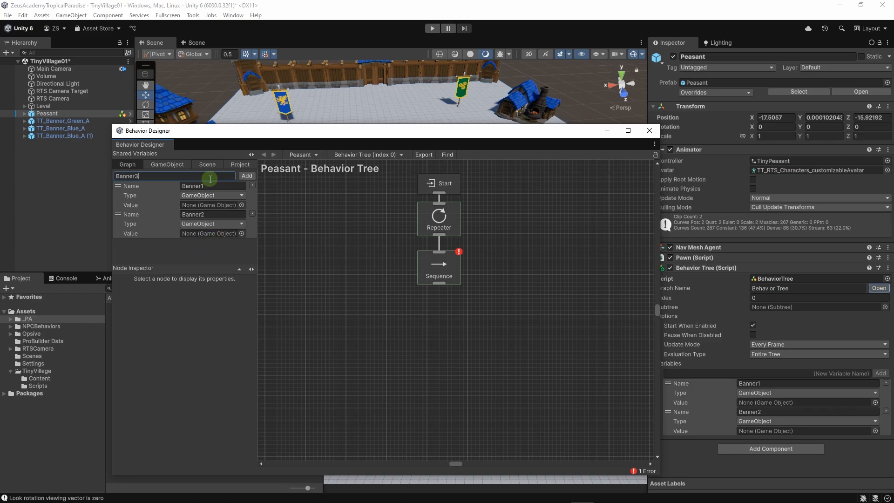
pyautogui.write('Banner3')
pyautogui.click(252, 176)
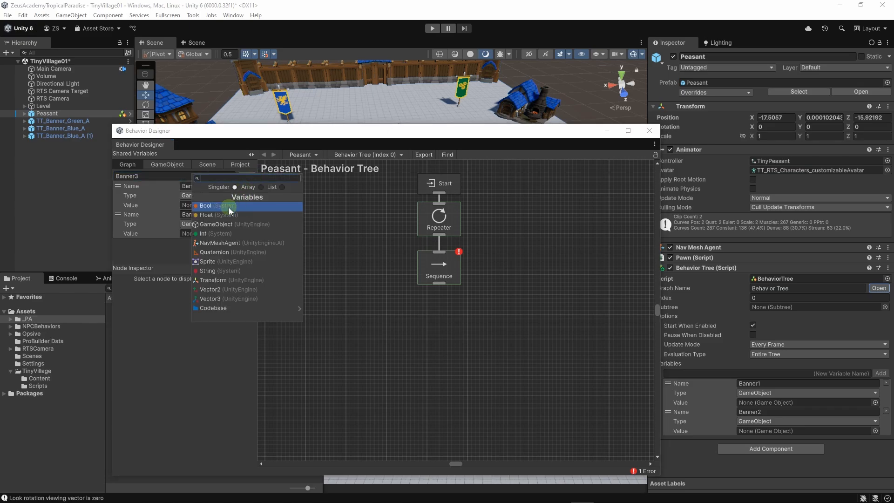
pyautogui.click(222, 223)
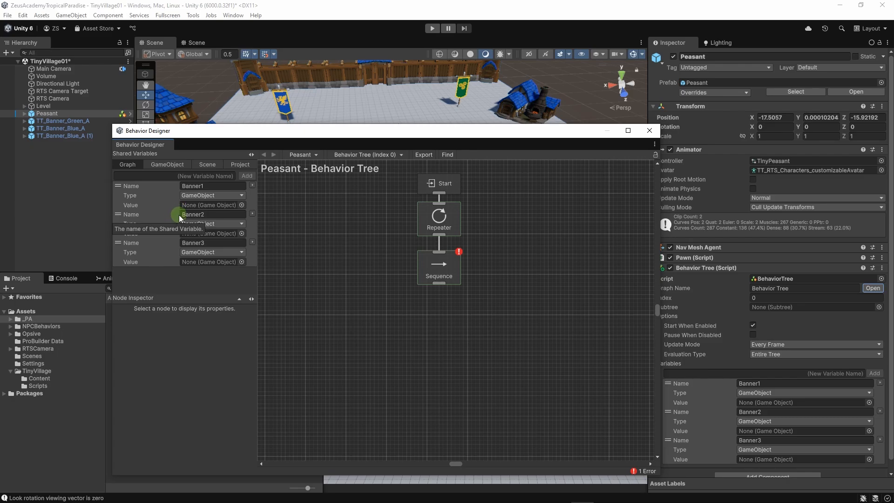
# - In a separate properties window for the Peasant's Behavior Tree component, assign TT_Banner_Green_A to Banner1, TT_Banner_Blue_A to Banner2 and TT_Banner_Blue_A (1) to Banner3
pyautogui.click(649, 131)
pyautogui.click(658, 316)
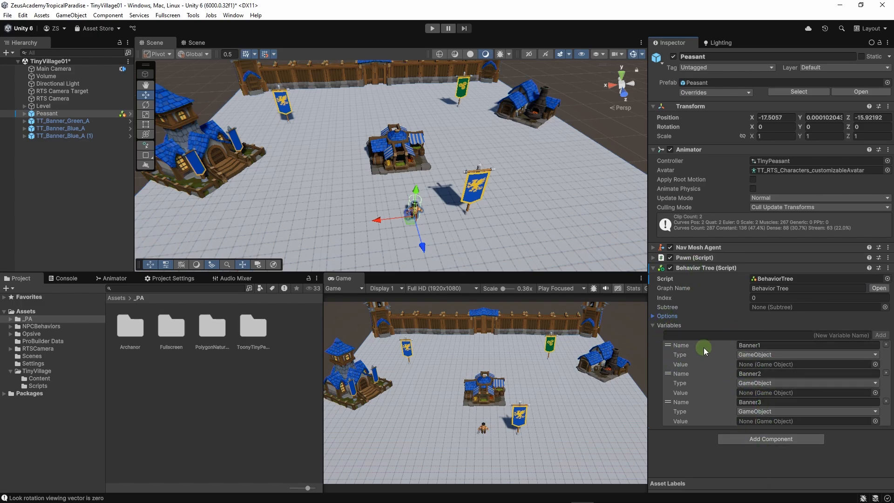
pyautogui.rightClick(693, 270)
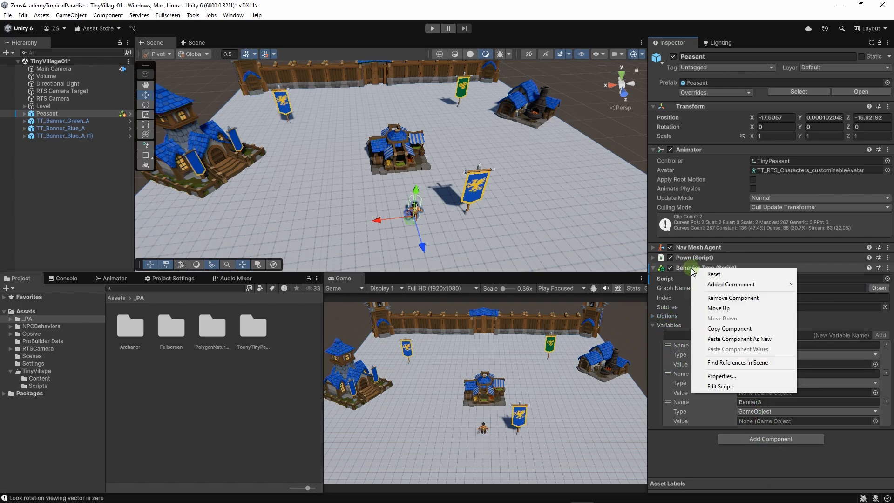
pyautogui.click(715, 376)
pyautogui.moveTo(613, 53); pyautogui.dragTo(263, 96)
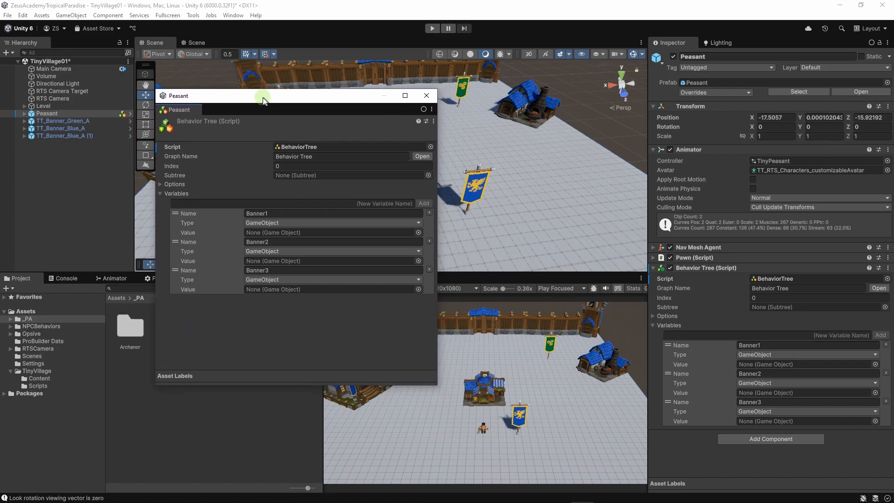
pyautogui.moveTo(83, 136); pyautogui.dragTo(260, 238)
pyautogui.moveTo(56, 128); pyautogui.dragTo(268, 296)
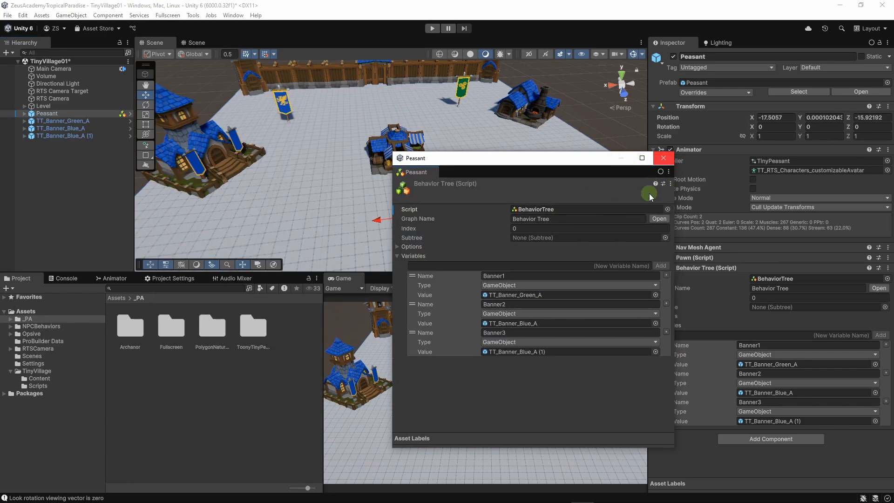
# - Reopen the Peasant's behavior tree graph and review the error reported for the Sequence node, closing the error list when done
pyautogui.click(660, 218)
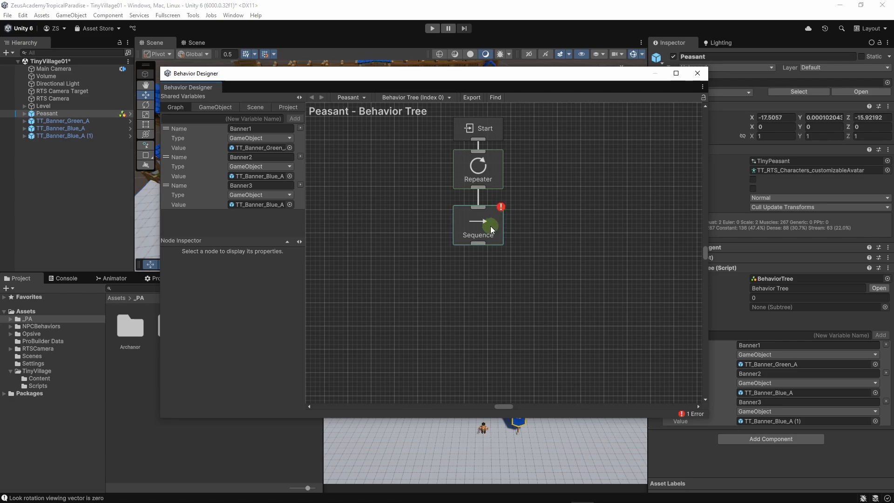
pyautogui.click(691, 413)
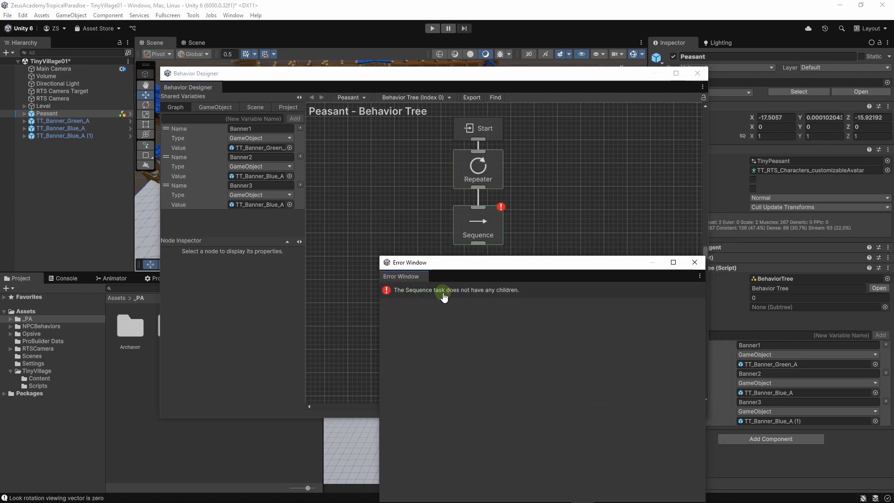
pyautogui.click(694, 262)
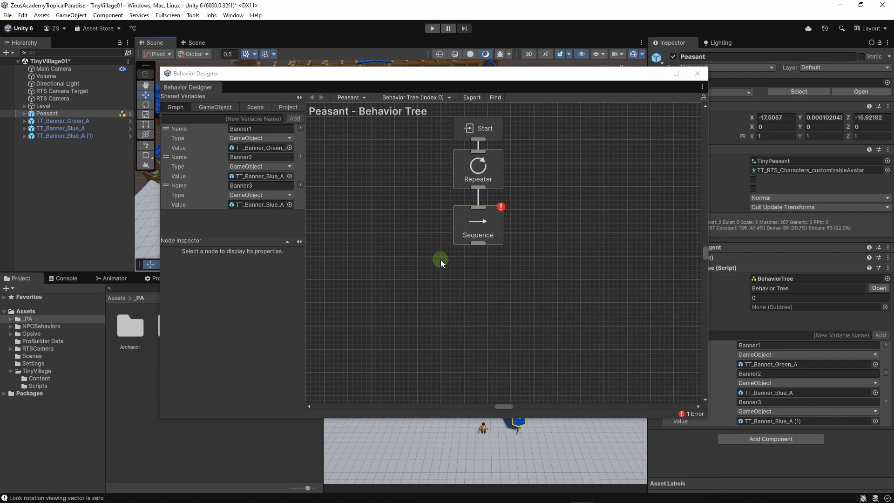
# - Create a Log action below the Sequence node, offset to its left, with the text "Going to banner 1"
pyautogui.click(487, 252)
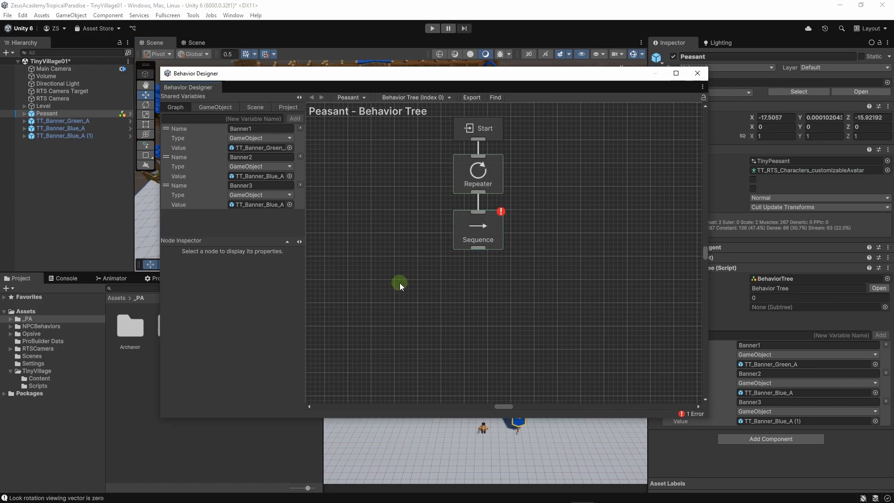
pyautogui.press('space')
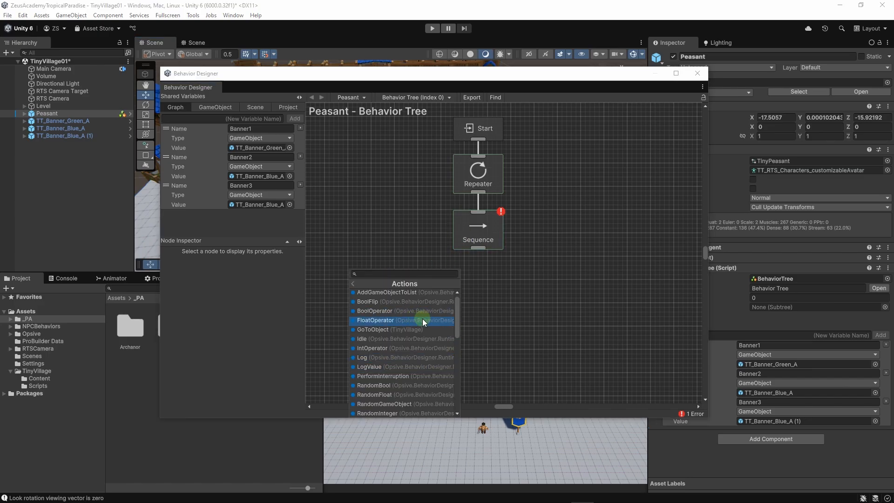
pyautogui.click(371, 357)
pyautogui.moveTo(429, 281); pyautogui.dragTo(427, 289)
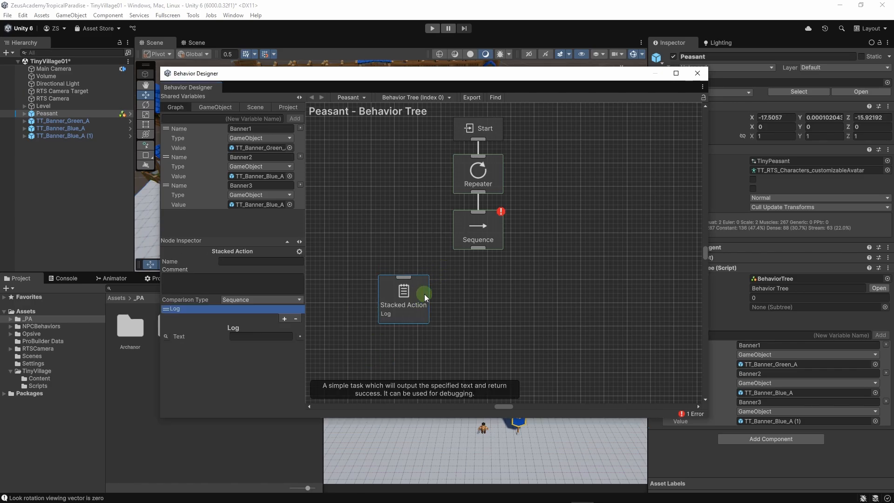
pyautogui.click(241, 336)
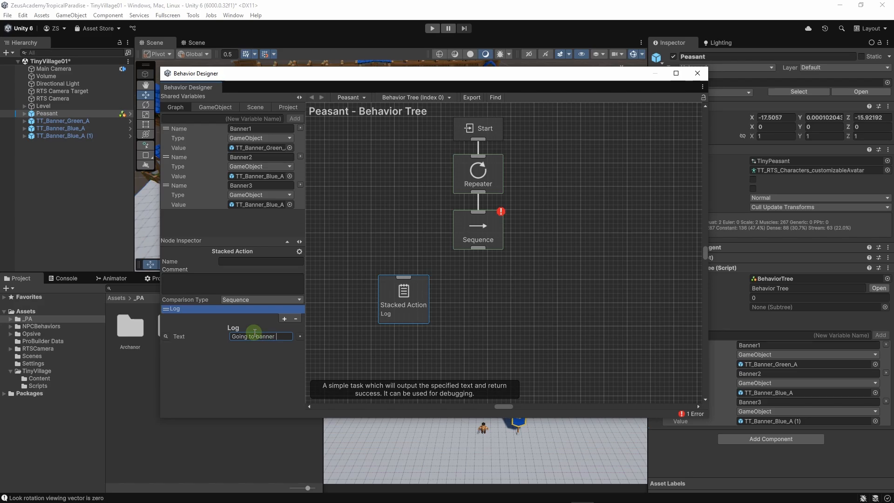
# - Duplicate the Log action, set the copy's text to "Going to banner 2" and place it to the right with a one-node gap
pyautogui.click(404, 295)
pyautogui.hotkey('ctrl', 'd')
pyautogui.moveTo(430, 302); pyautogui.dragTo(475, 299)
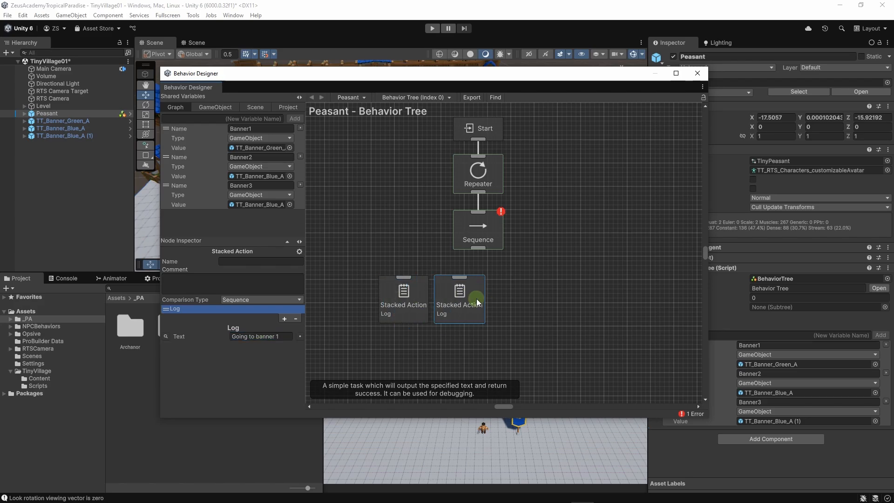
pyautogui.click(289, 336)
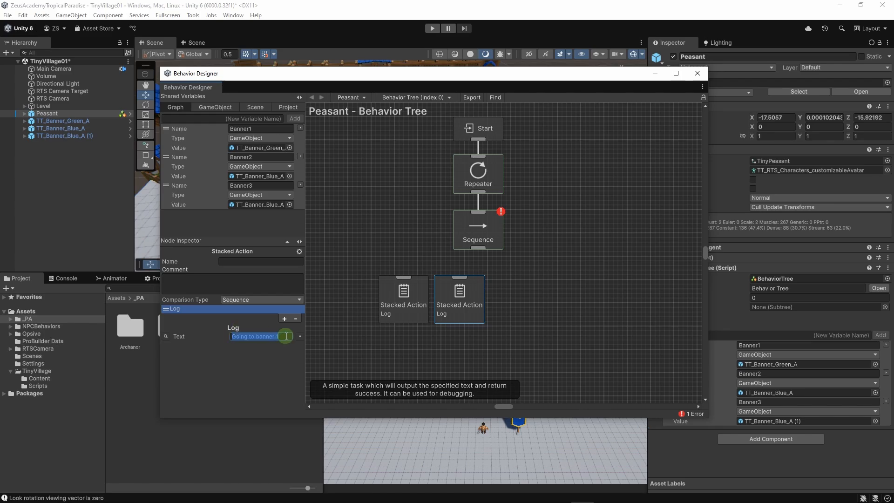
pyautogui.doubleClick(290, 336)
pyautogui.write('2')
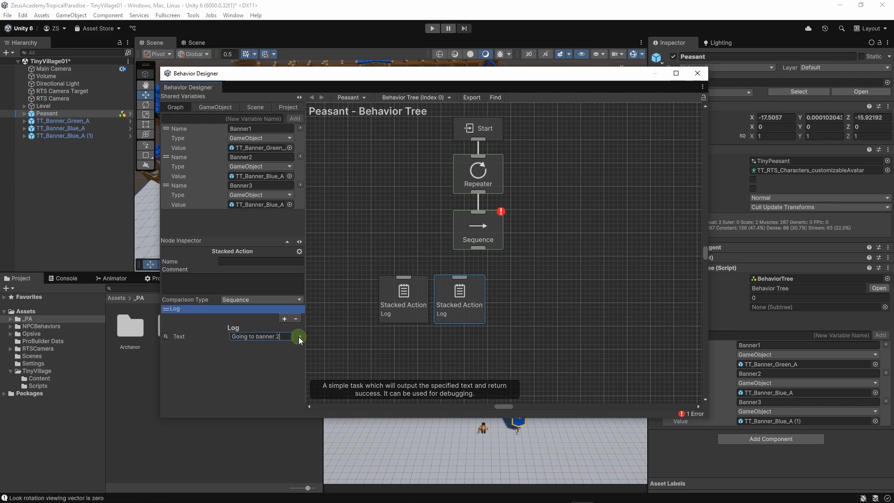
pyautogui.moveTo(463, 312); pyautogui.dragTo(520, 307)
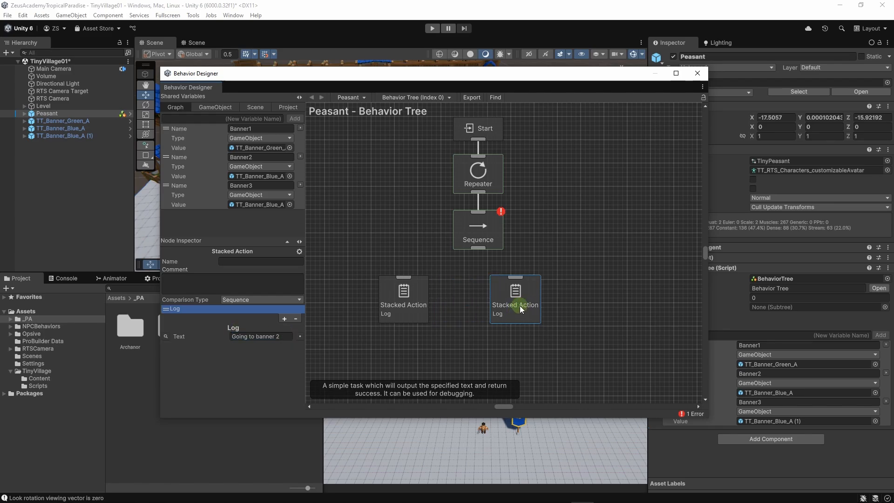
# - Find the Wait task and add it in the gap between the two Log actions
pyautogui.click(450, 314)
pyautogui.press('space')
pyautogui.click(408, 303)
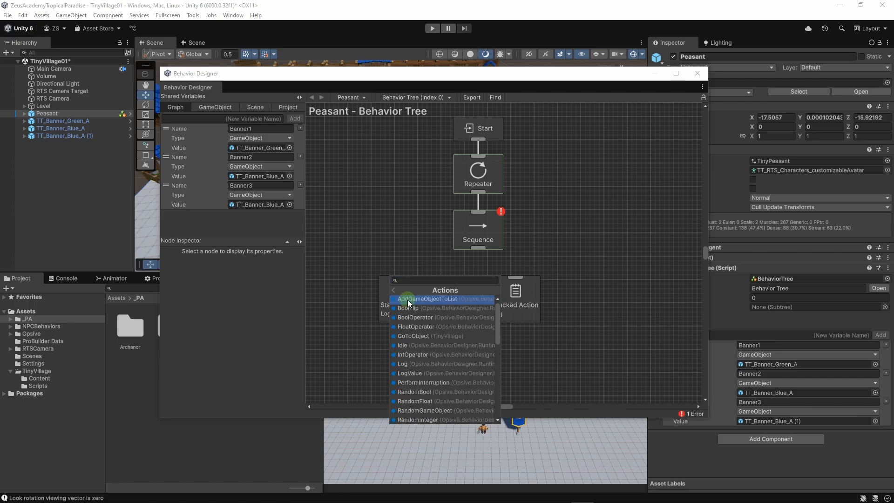
pyautogui.click(405, 290)
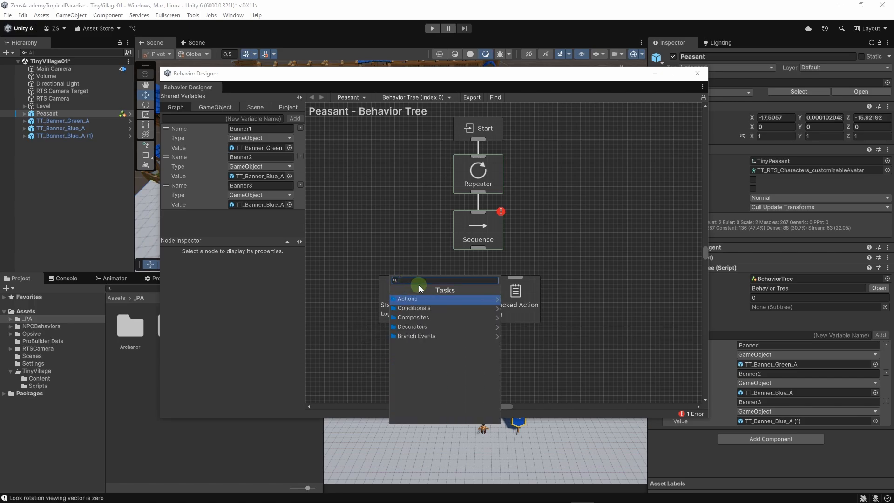
pyautogui.write('wait')
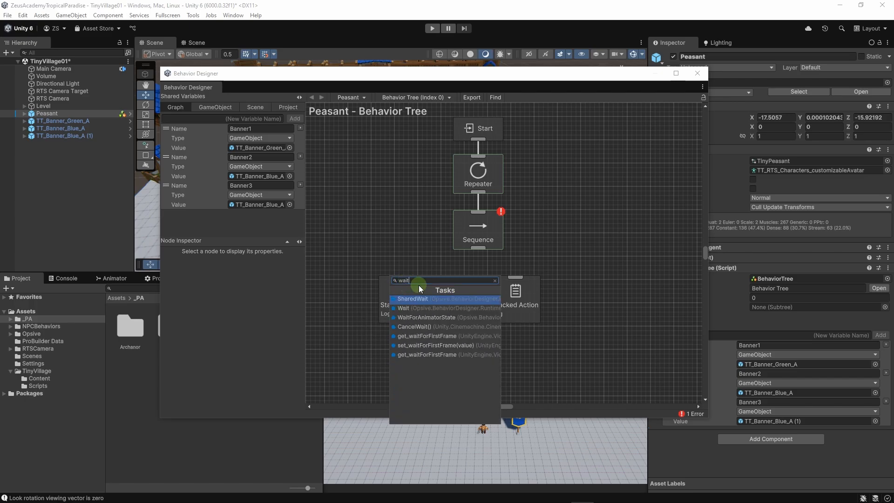
pyautogui.click(405, 310)
pyautogui.click(460, 297)
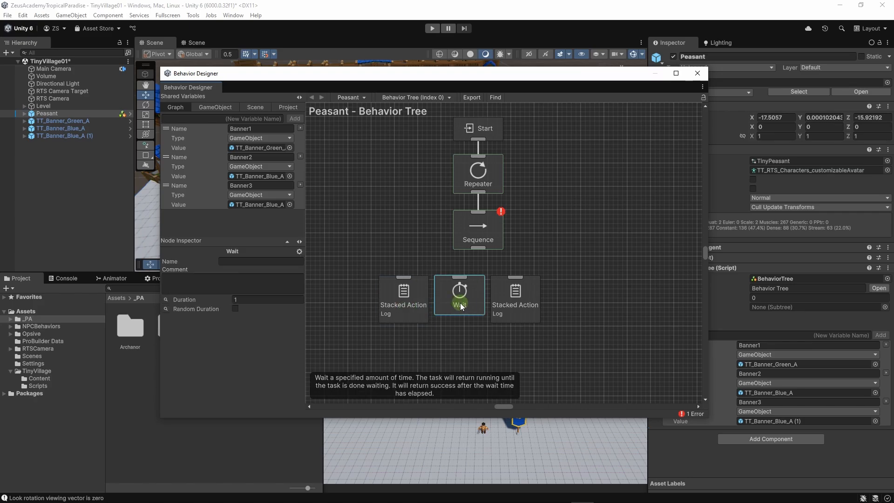
# - Examine the Wait task's Random Duration settings, leaving the option switched off
pyautogui.click(265, 314)
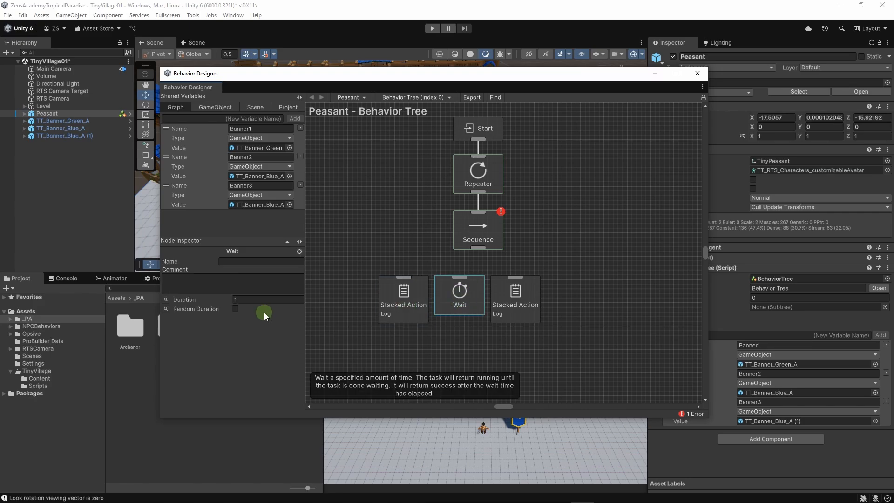
pyautogui.click(235, 308)
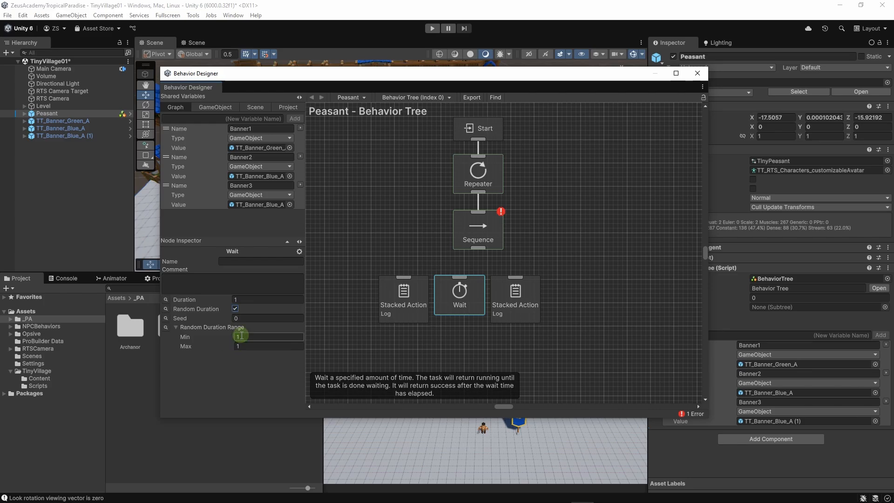
pyautogui.click(235, 309)
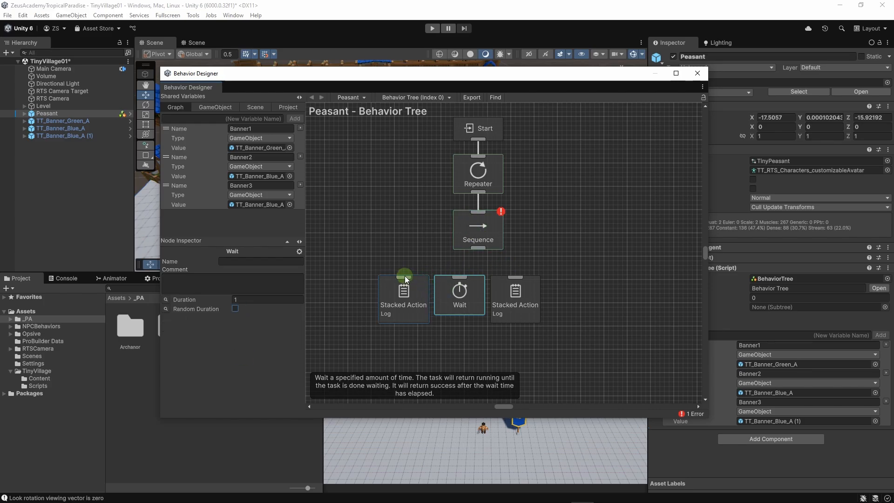
# - Connect the first Log action, the Wait task and the second Log action as children of the Sequence node
pyautogui.moveTo(403, 276); pyautogui.dragTo(479, 247)
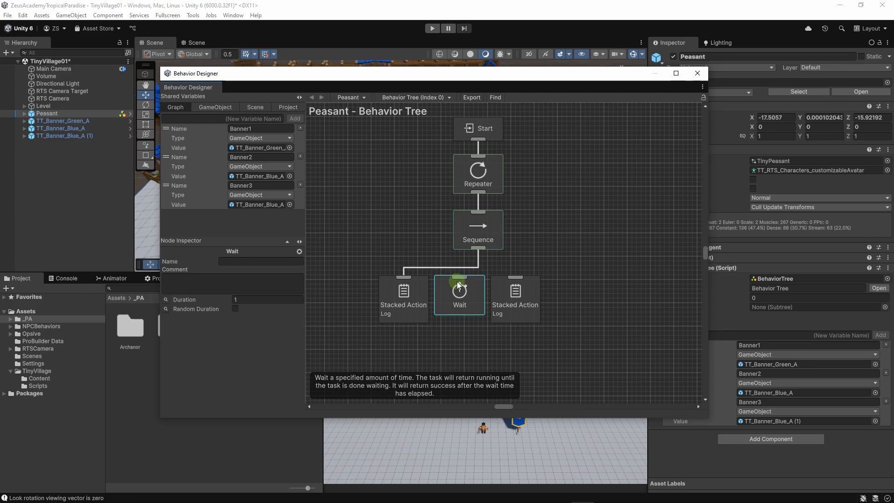
pyautogui.moveTo(461, 276); pyautogui.dragTo(480, 245)
pyautogui.moveTo(516, 277); pyautogui.dragTo(486, 247)
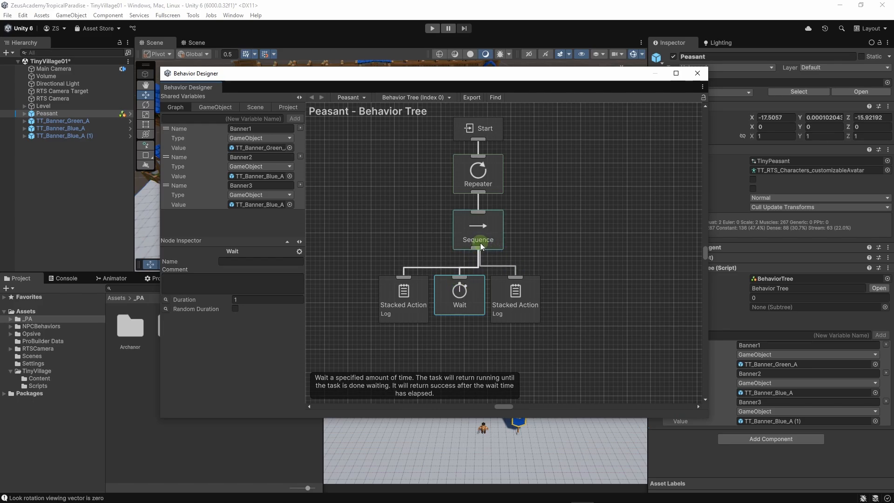
pyautogui.click(458, 333)
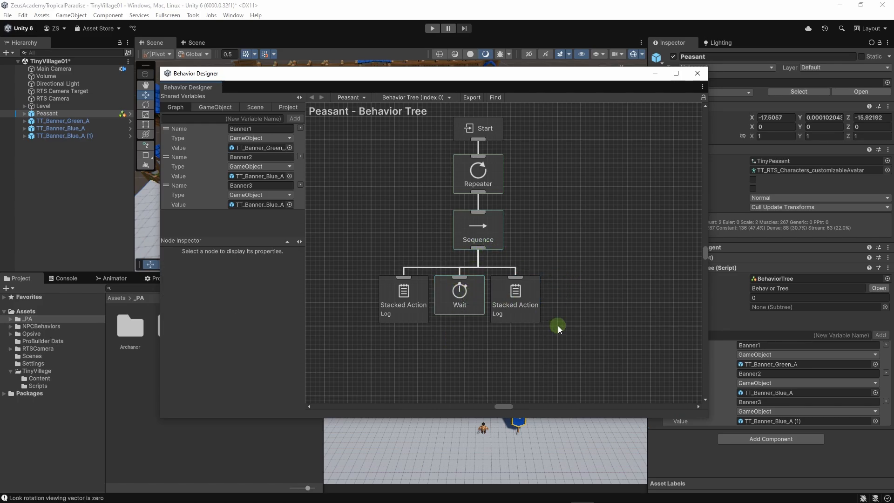
# - Duplicate the Wait task, place the copy to the right of the second Log action and connect it to the Sequence node
pyautogui.click(463, 292)
pyautogui.hotkey('ctrl', 'd')
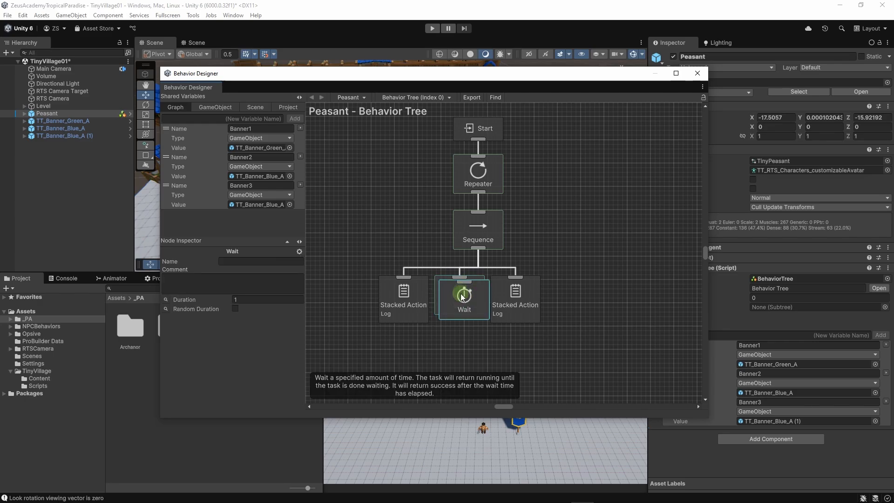
pyautogui.moveTo(462, 297); pyautogui.dragTo(476, 244)
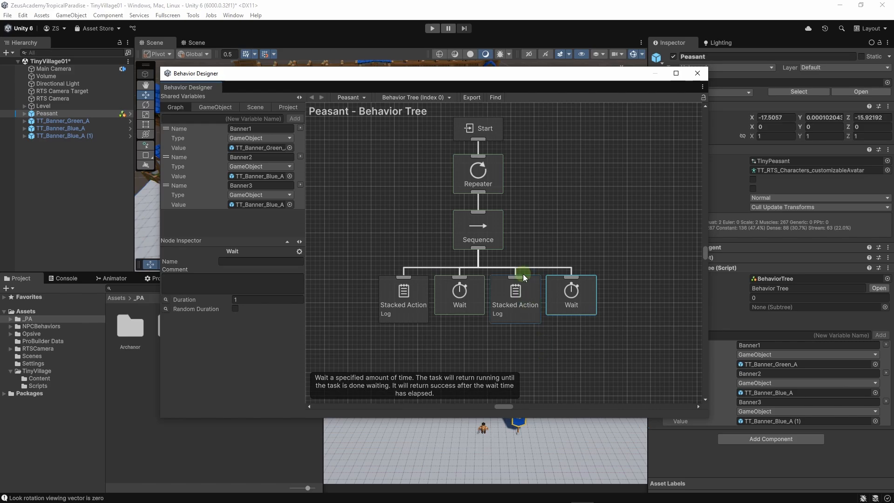
# - Run the scene in play mode and watch the console log messages alongside the executing behavior tree
pyautogui.moveTo(387, 77); pyautogui.dragTo(578, 94)
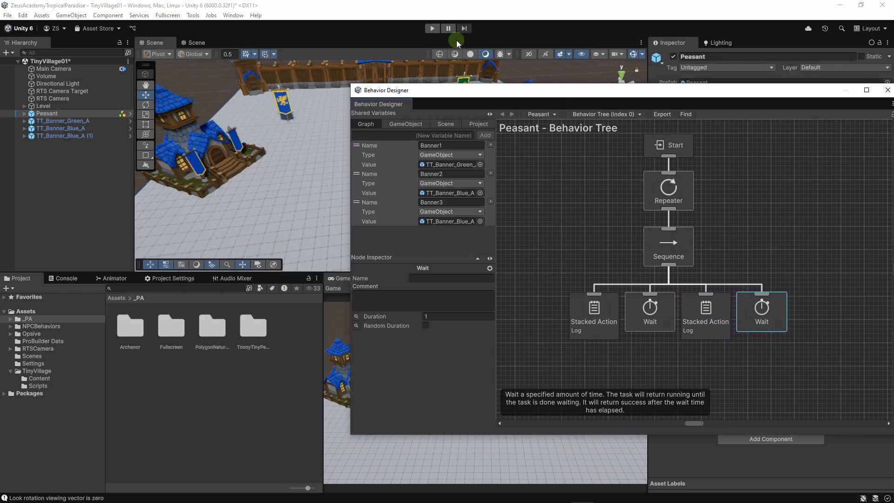
pyautogui.click(433, 28)
pyautogui.click(63, 280)
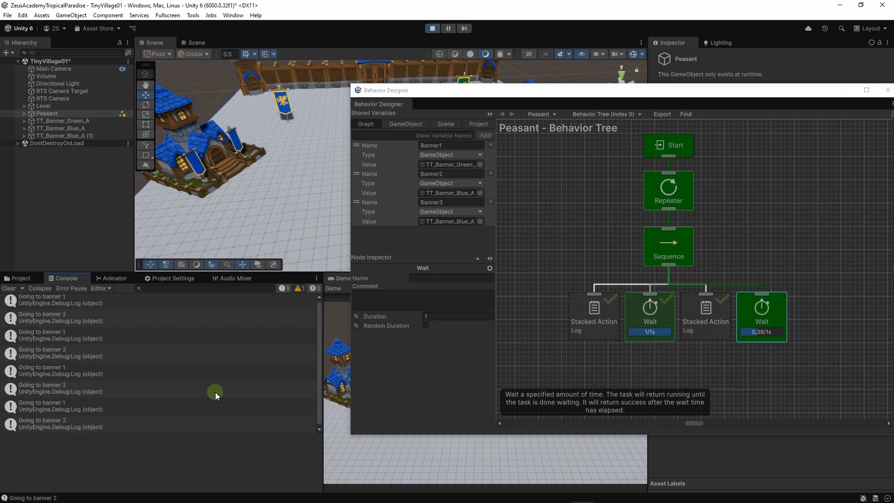
pyautogui.moveTo(760, 92); pyautogui.dragTo(445, 91)
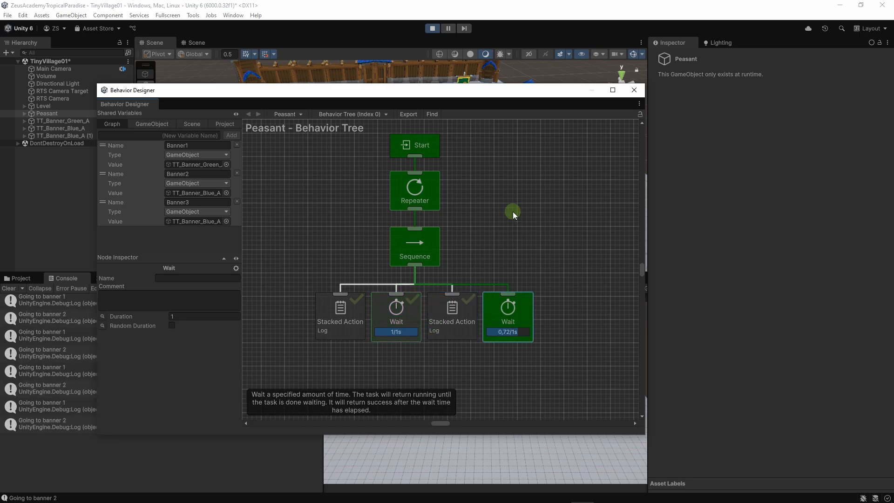
# - Stop play mode and reposition the behavior tree window so the scene view stays uncovered
pyautogui.moveTo(493, 93); pyautogui.dragTo(508, 133)
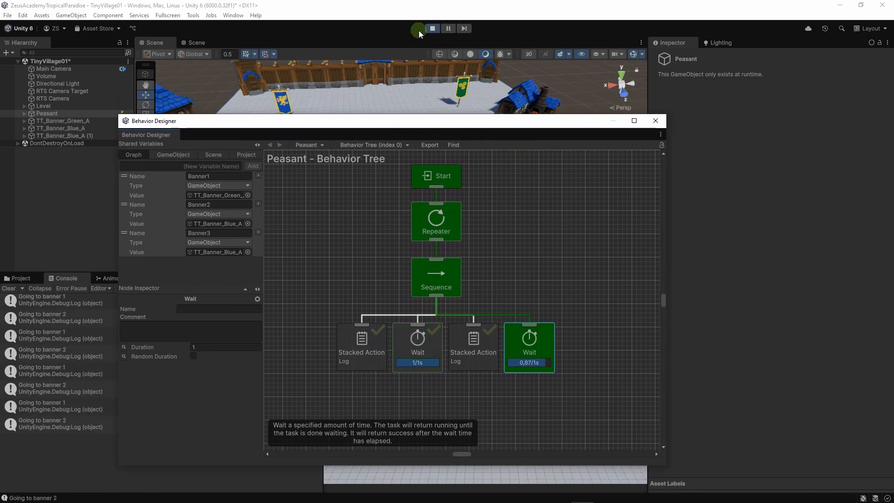
pyautogui.click(432, 28)
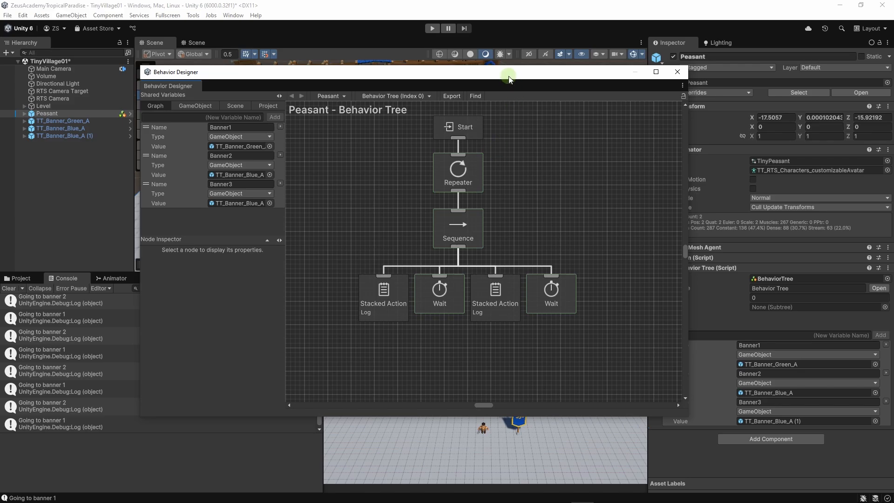
pyautogui.moveTo(507, 73); pyautogui.dragTo(523, 146)
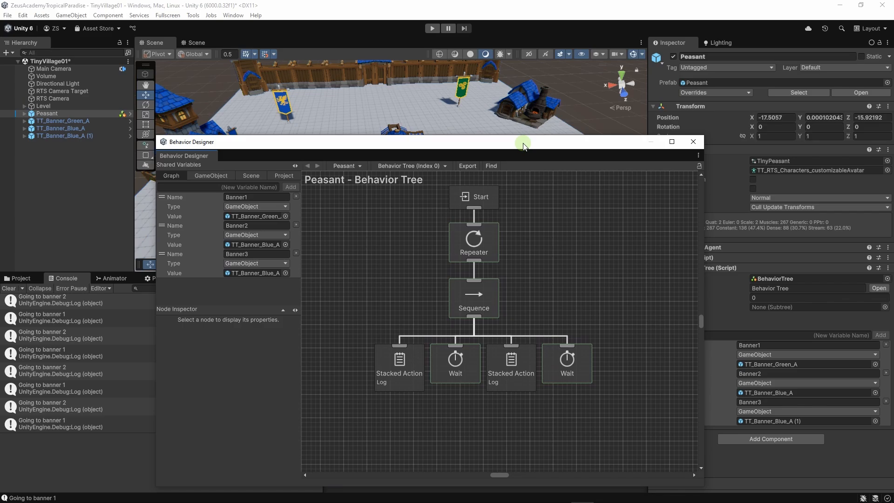
# - Review the node properties of the first Wait task, the first Log action and the Sequence node
pyautogui.click(455, 370)
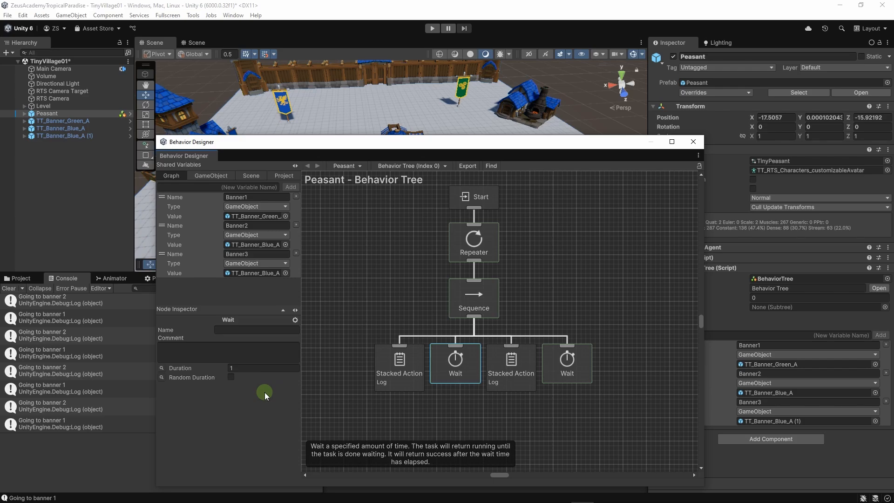
pyautogui.click(401, 366)
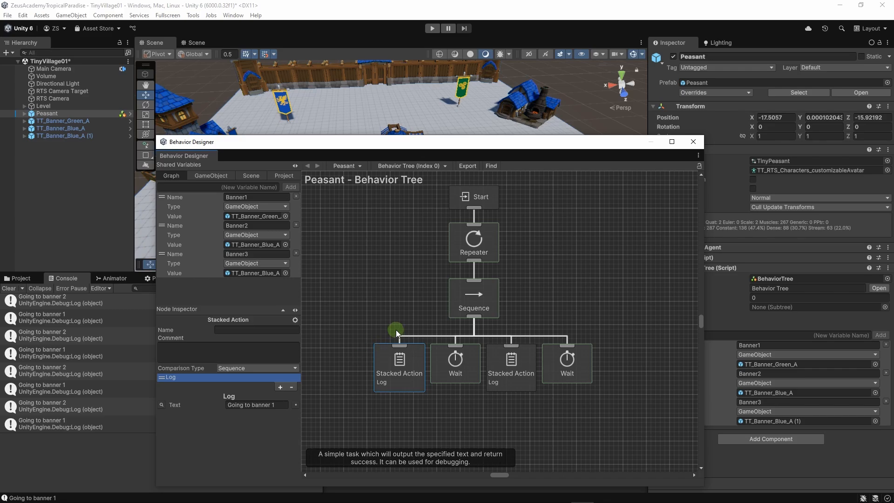
pyautogui.click(474, 298)
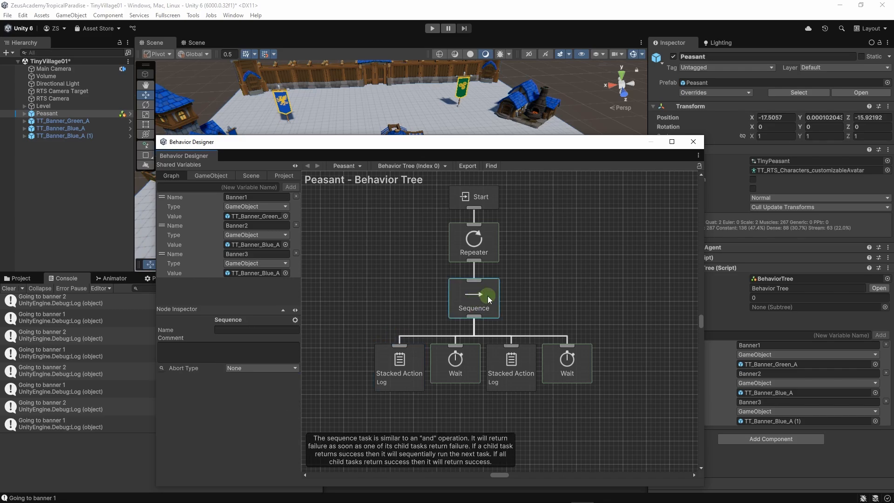
pyautogui.moveTo(485, 142); pyautogui.dragTo(442, 60)
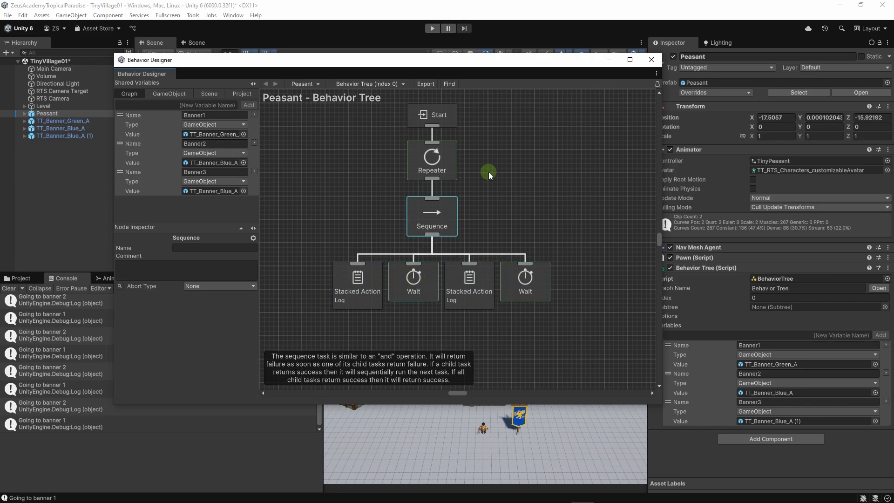
pyautogui.moveTo(324, 211); pyautogui.dragTo(508, 304)
pyautogui.scroll(3, 507, 312)
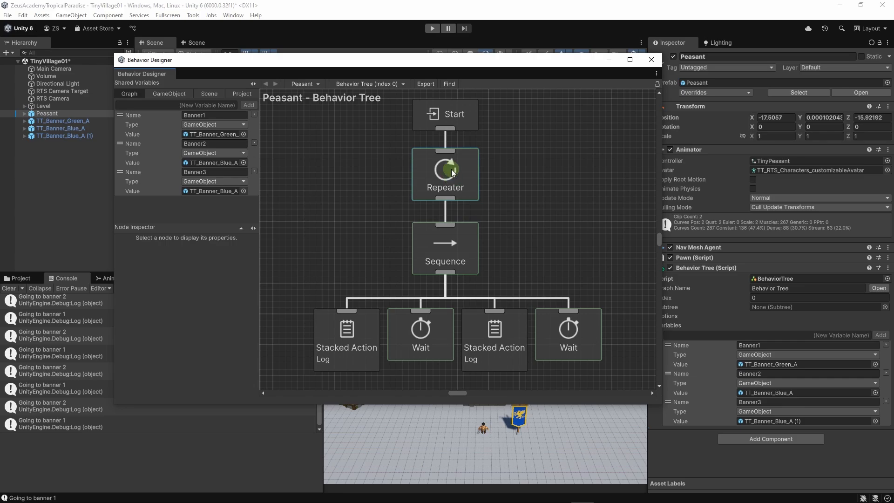
# - Switch off Repeat Forever on the Repeater node to examine its Repeat Count setting
pyautogui.click(452, 172)
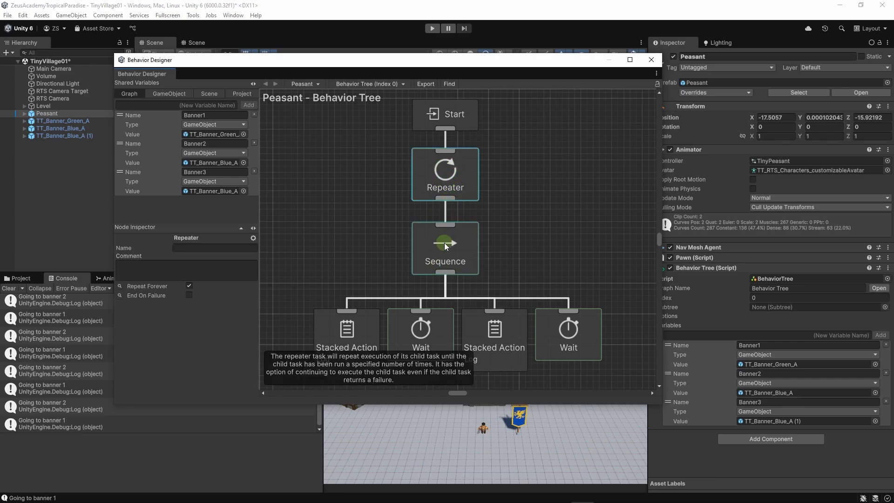
pyautogui.moveTo(371, 246); pyautogui.dragTo(424, 254, button='middle')
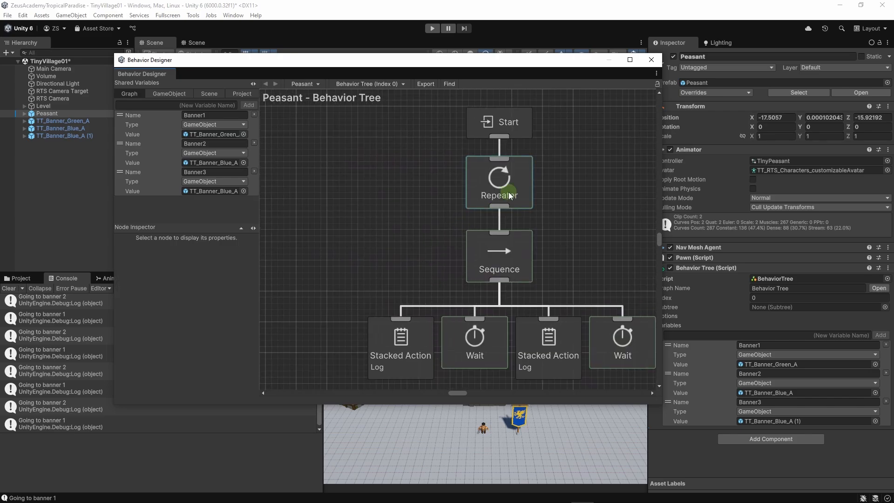
pyautogui.click(508, 192)
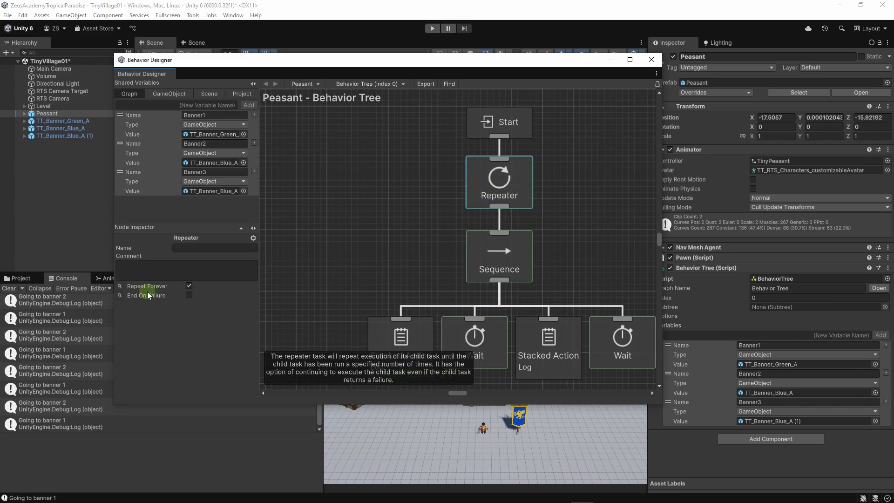
pyautogui.click(189, 285)
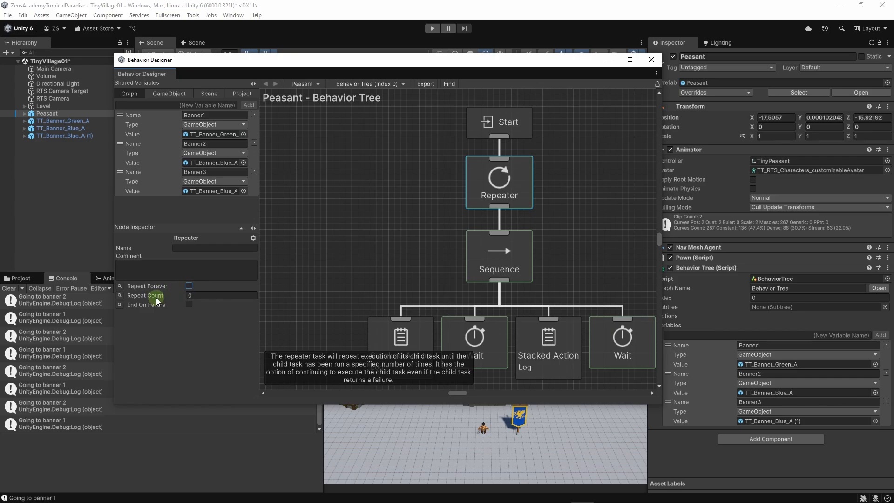
pyautogui.click(190, 296)
pyautogui.click(543, 249)
pyautogui.scroll(-2, 543, 250)
pyautogui.moveTo(543, 249); pyautogui.dragTo(483, 232, button='middle')
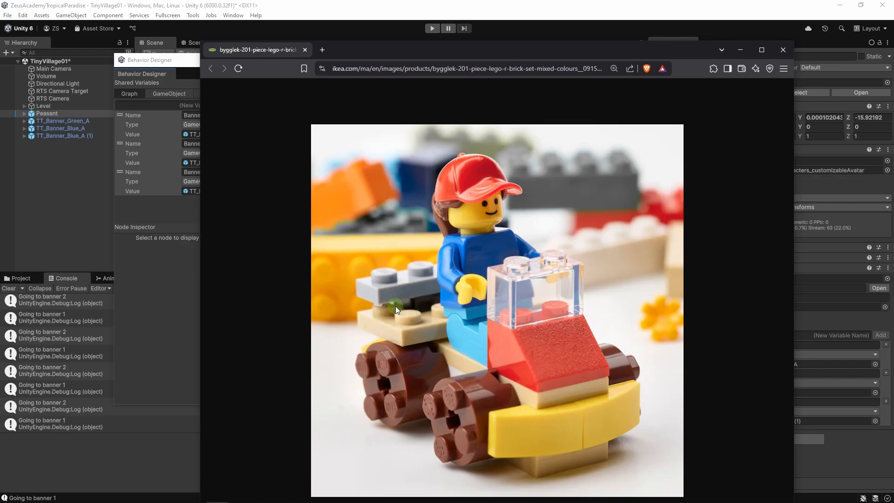
# - Return to Unity and open the GoToObject script from the TinyVillage/Scripts/Tasks folder in Visual Studio
pyautogui.hotkey('alt', 'Tab')
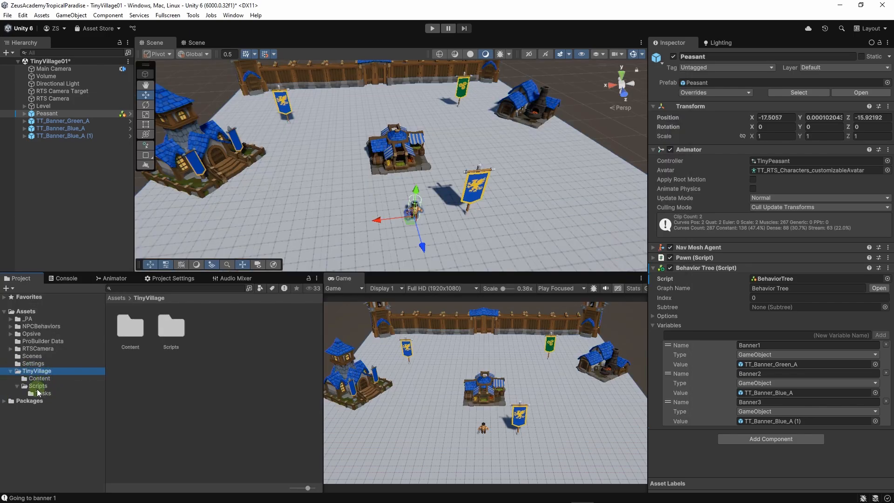
pyautogui.click(37, 386)
pyautogui.click(42, 393)
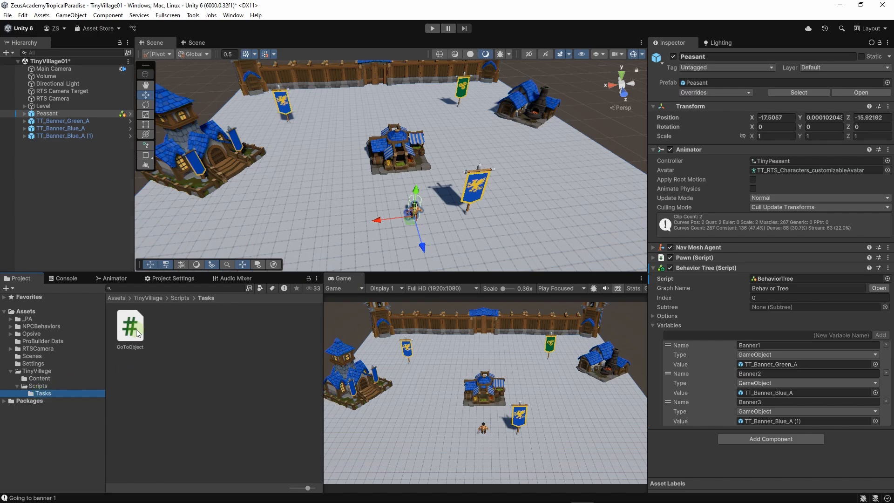
pyautogui.click(129, 368)
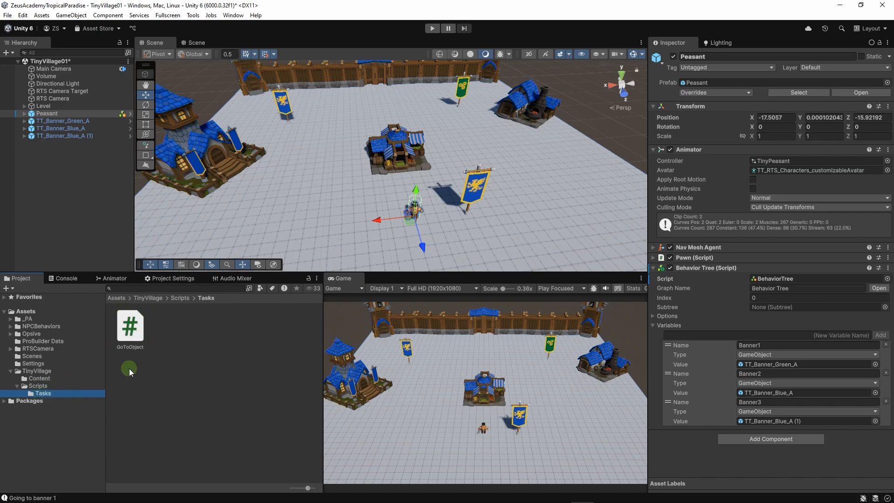
pyautogui.doubleClick(143, 342)
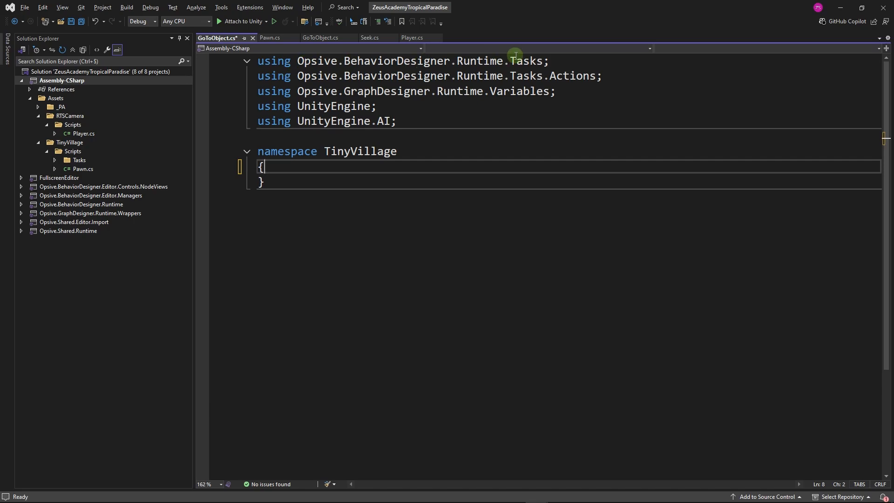
# - Examine the Opsive and UnityEngine using directives in the GoToObject script
pyautogui.moveTo(373, 63)
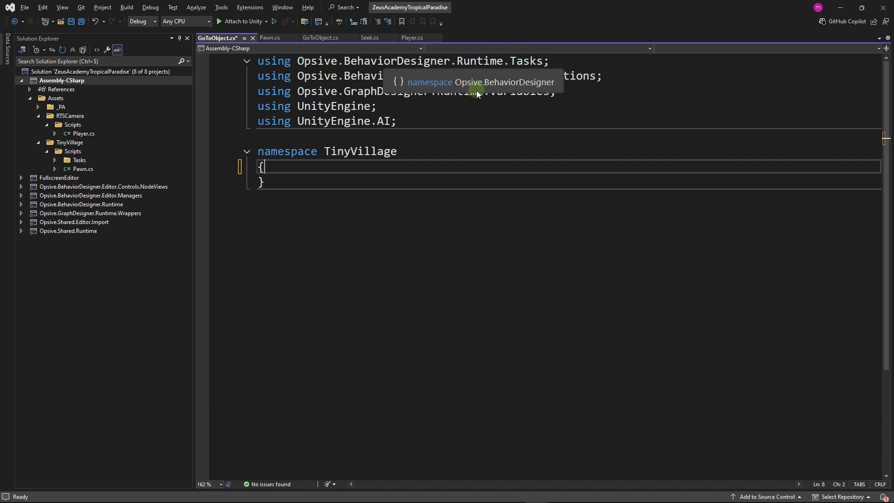
pyautogui.moveTo(563, 77)
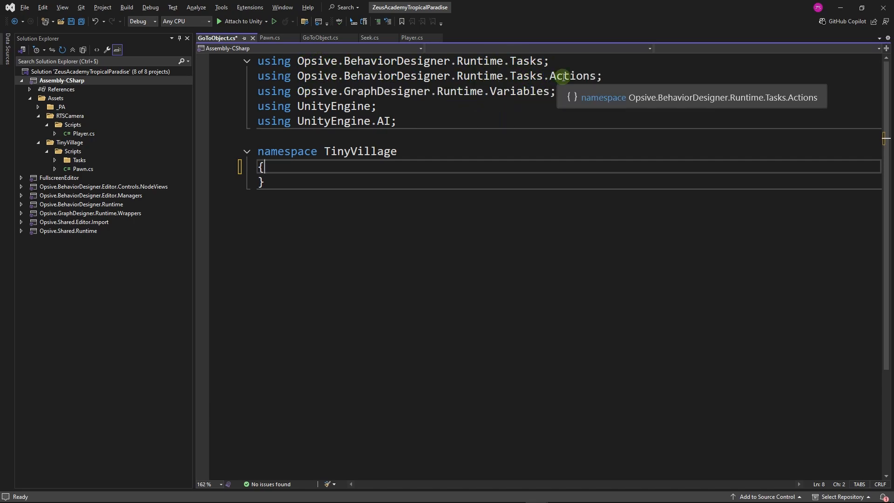
pyautogui.moveTo(350, 93)
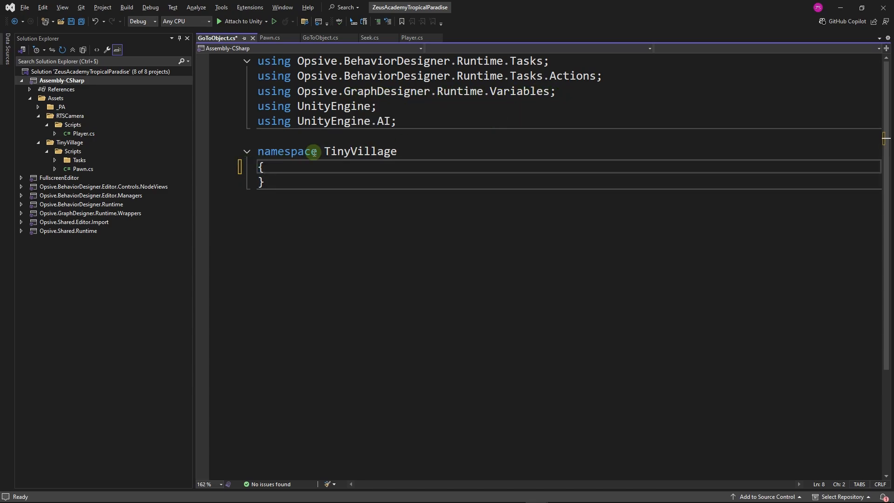
pyautogui.moveTo(390, 122)
pyautogui.moveTo(562, 91); pyautogui.dragTo(256, 60)
pyautogui.click(312, 91)
pyautogui.moveTo(307, 100)
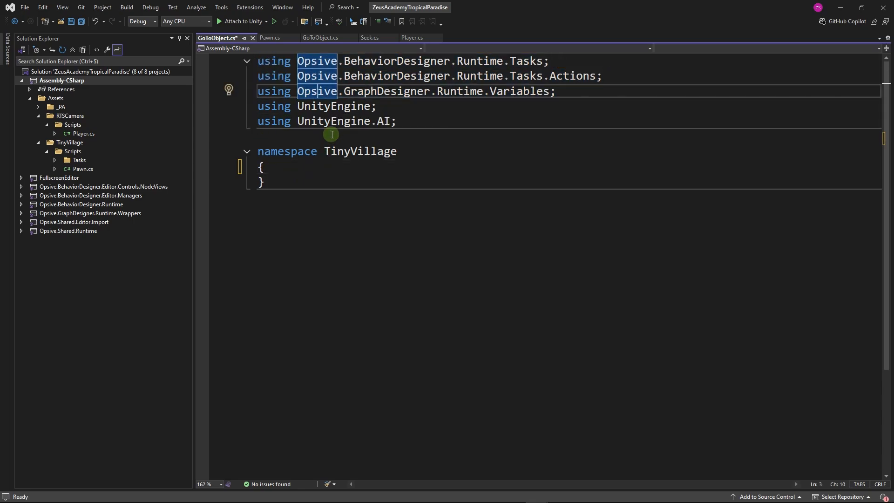
pyautogui.moveTo(257, 61); pyautogui.dragTo(485, 112)
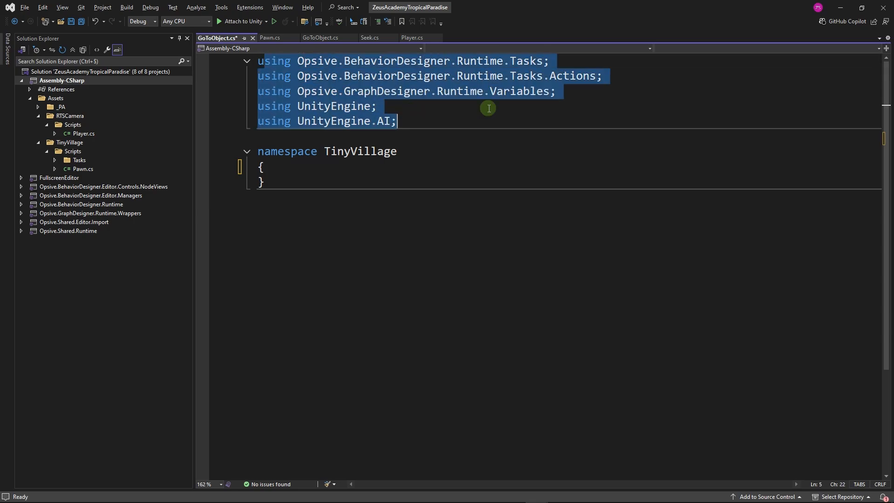
pyautogui.click(510, 120)
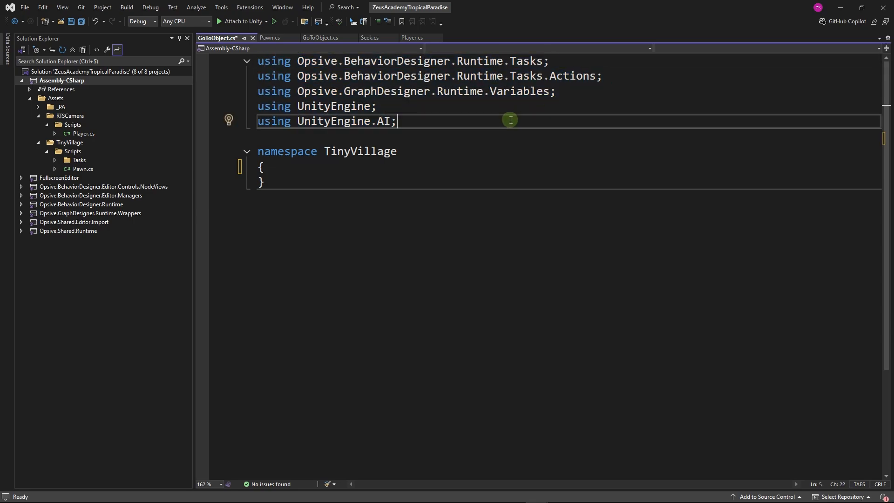
# - Restore the removed GoToObject class deriving from Action, with its Destination, ArriveDistance and Agent fields and the OnAwake override
pyautogui.click(333, 171)
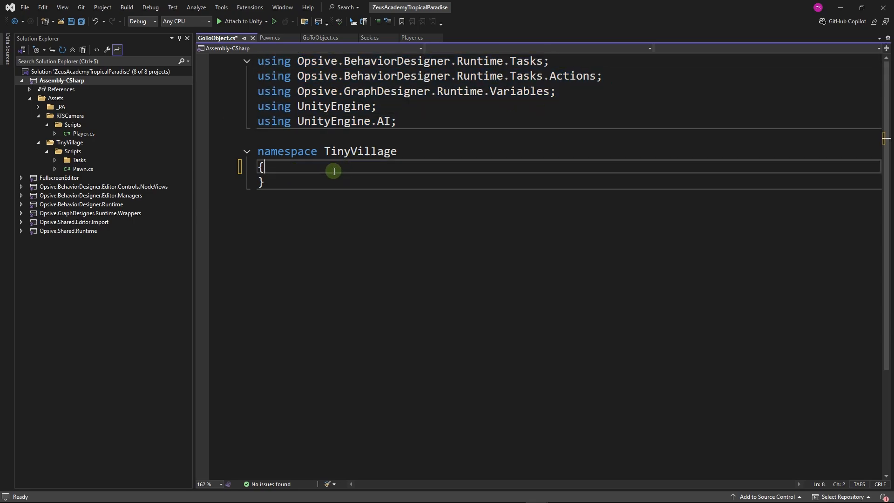
pyautogui.hotkey('ctrl', 'z')
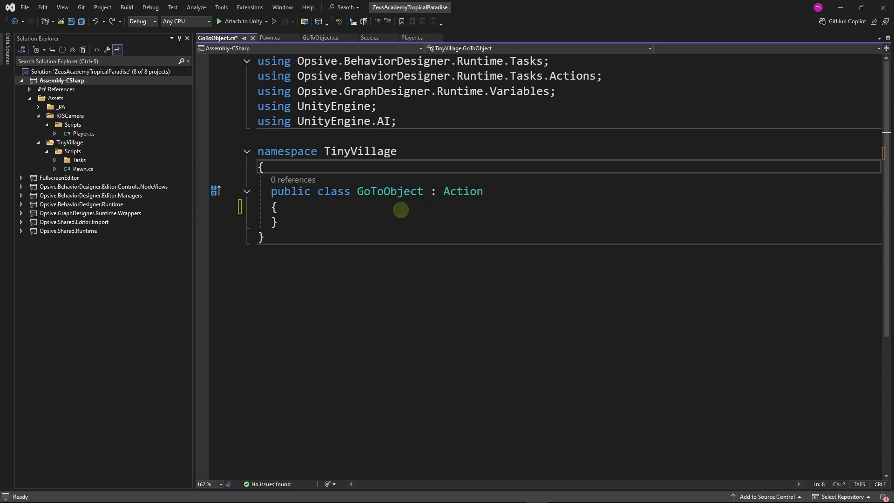
pyautogui.hotkey('ctrl', 'z')
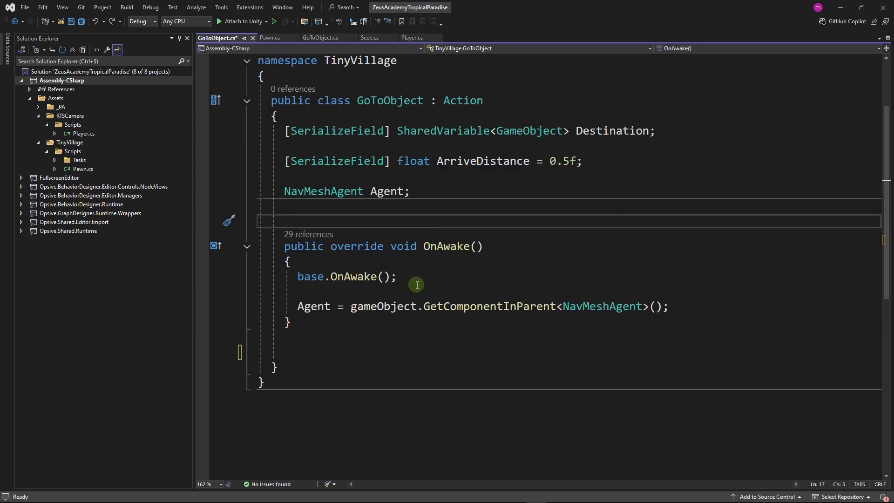
# - Examine the GoToObject class's serialized fields and how its OnAwake override gets the NavMeshAgent
pyautogui.scroll(-1, 417, 281)
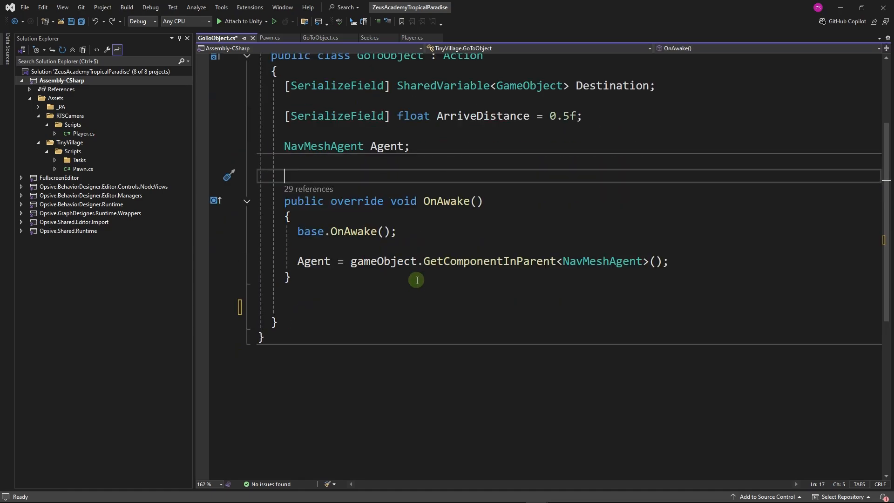
pyautogui.rightClick(402, 237)
pyautogui.click(379, 245)
pyautogui.scroll(1, 381, 246)
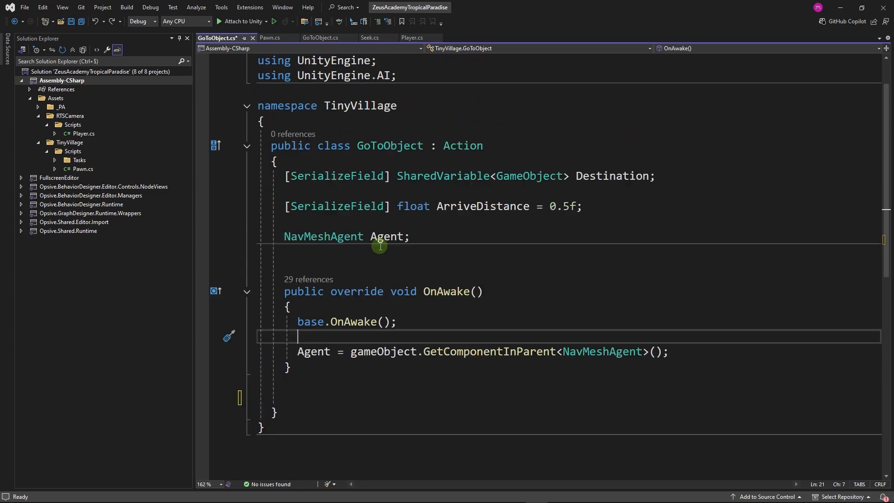
pyautogui.scroll(-1, 375, 244)
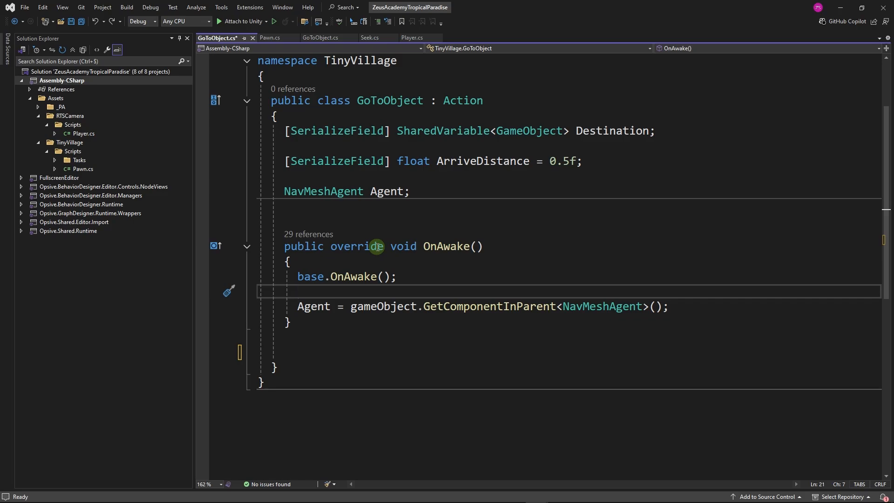
pyautogui.scroll(-1, 378, 246)
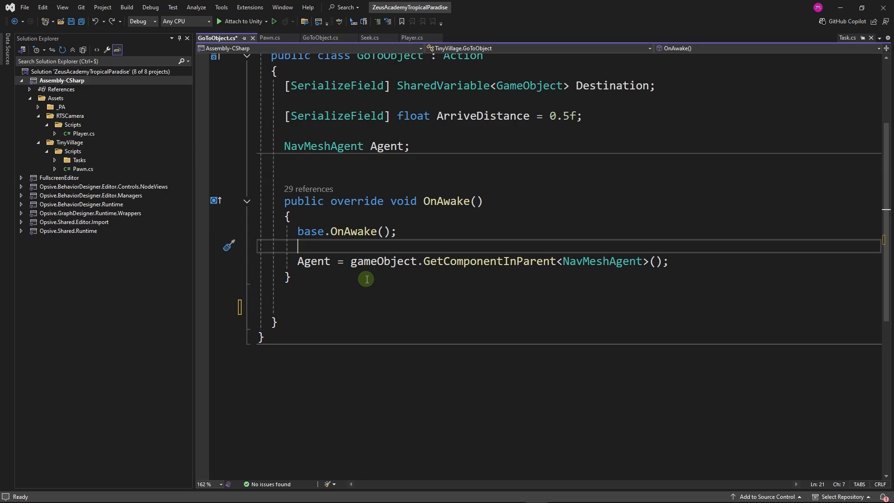
pyautogui.scroll(2, 366, 282)
pyautogui.scroll(-1, 366, 284)
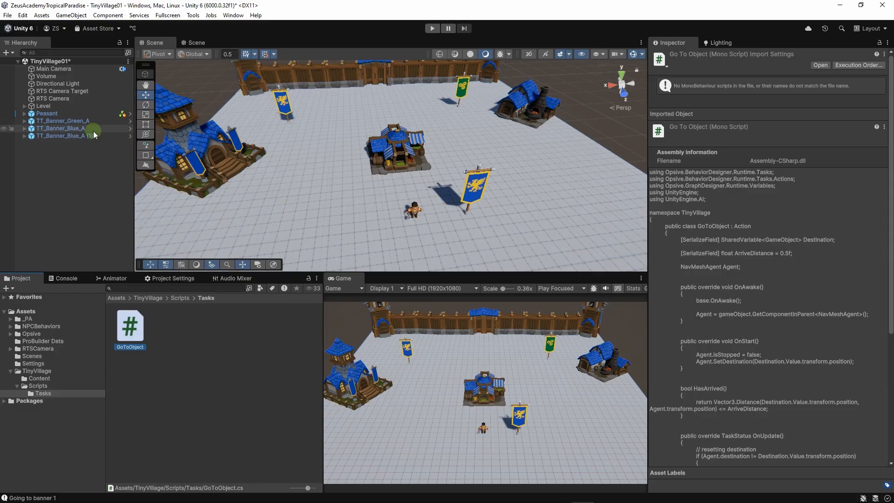
# - Switch to Unity to inspect the Peasant object, and return to the GetComponentInParent<NavMeshAgent> call in Visual Studio
pyautogui.click(57, 154)
pyautogui.click(46, 113)
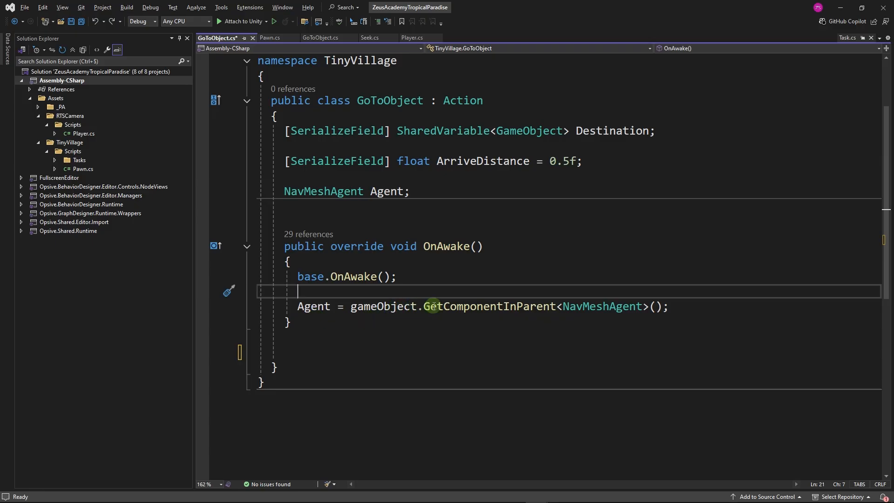
pyautogui.moveTo(474, 309)
# - Restore the removed OnStart override below OnAwake, which sets Agent.isStopped to false and sends the agent to the Destination's position
pyautogui.click(302, 348)
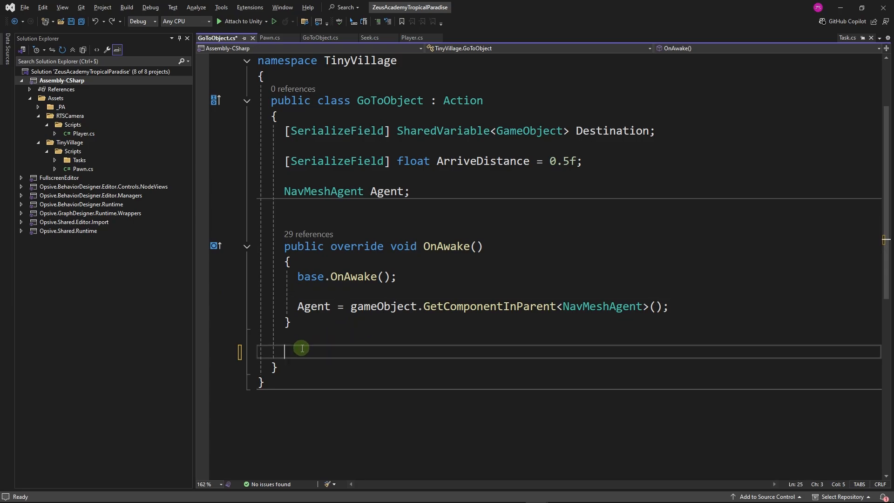
pyautogui.hotkey('ctrl', 'z')
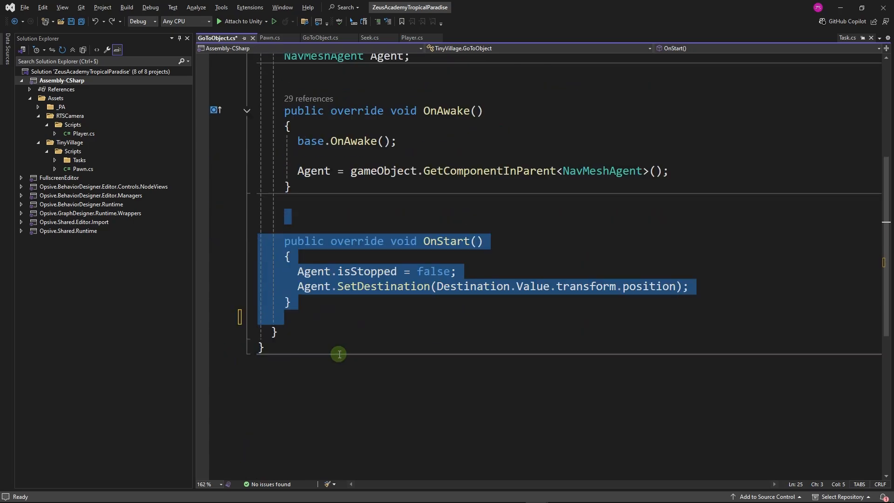
pyautogui.click(349, 224)
pyautogui.scroll(2, 355, 251)
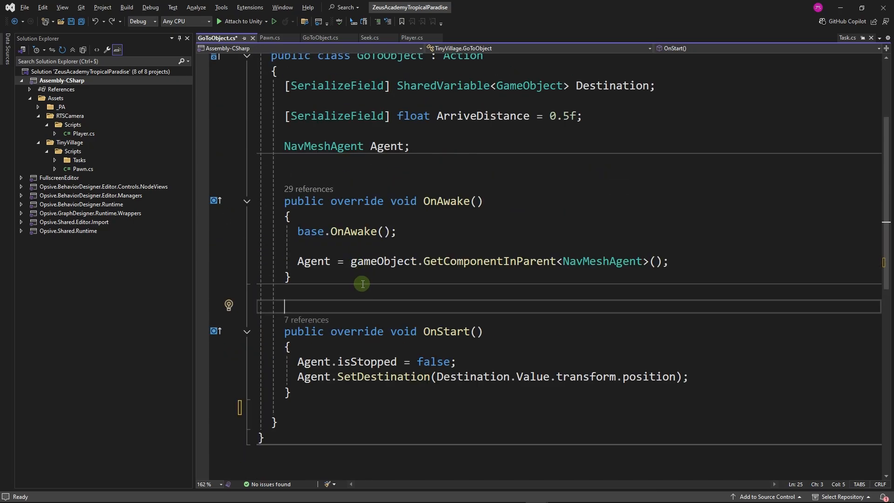
# - Restore the removed HasArrived method below OnStart, returning whether the Vector3.Distance between Destination and Agent is at most ArriveDistance
pyautogui.scroll(-1, 361, 288)
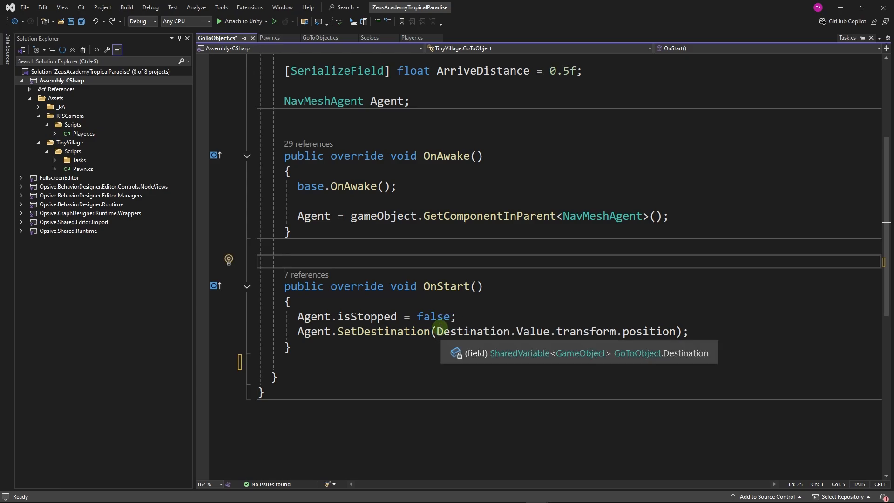
pyautogui.scroll(-1, 372, 290)
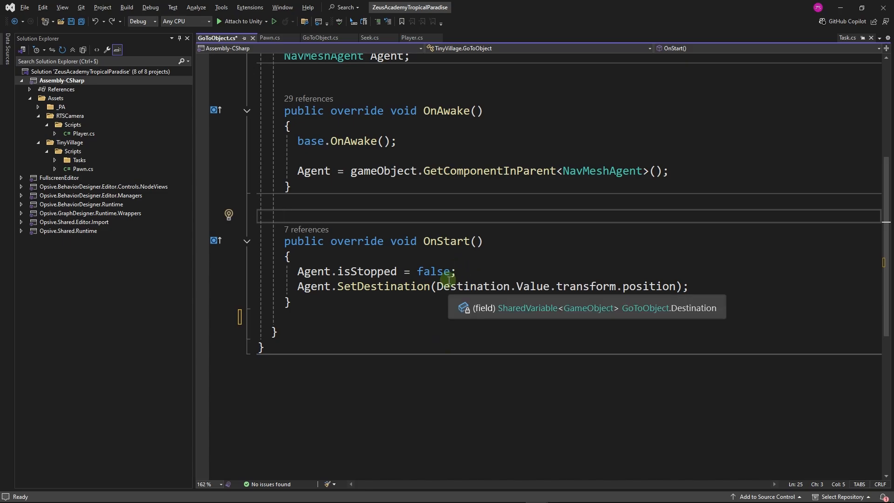
pyautogui.scroll(3, 448, 279)
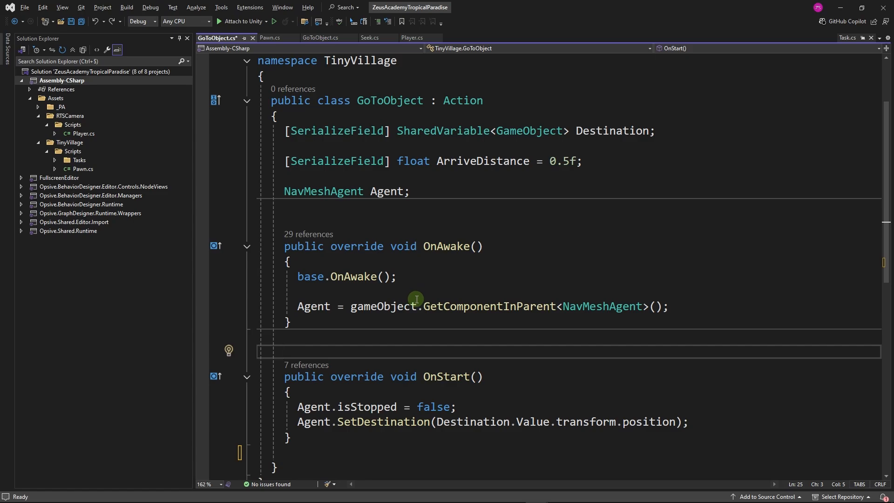
pyautogui.scroll(-3, 417, 298)
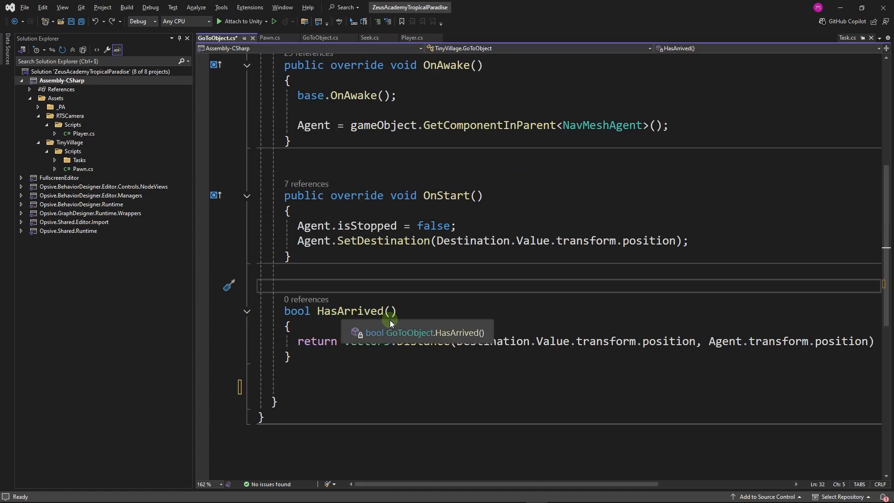
pyautogui.keyDown('ctrl'); pyautogui.scroll(-2, 347, 476); pyautogui.keyUp('ctrl')
pyautogui.scroll(4, 420, 336)
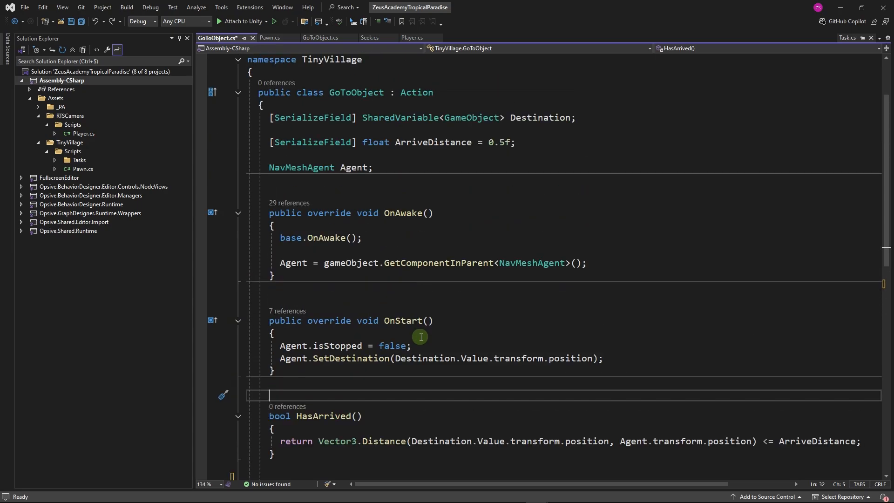
pyautogui.scroll(-2, 421, 338)
pyautogui.scroll(1, 420, 337)
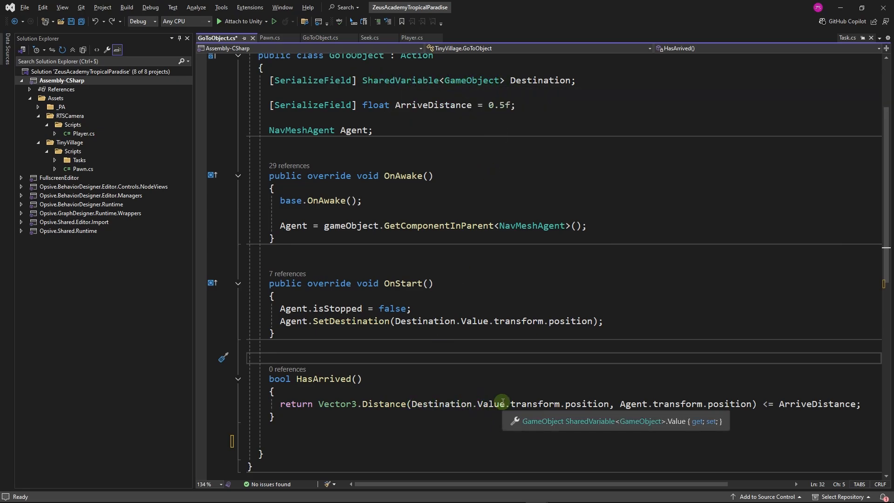
pyautogui.scroll(-2, 487, 404)
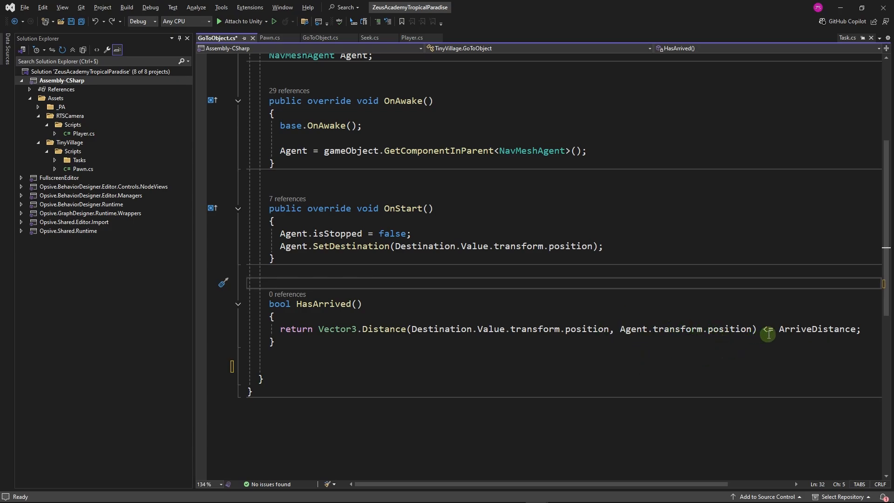
# - Restore the removed OnUpdate override, which resets the agent's destination and returns Failure for an invalid path, Success on arrival, otherwise Running
pyautogui.click(334, 339)
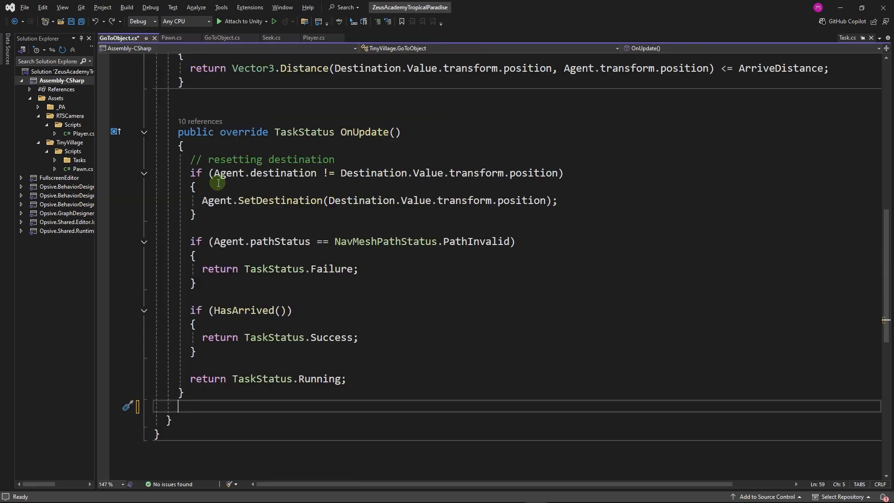
pyautogui.scroll(1, 242, 195)
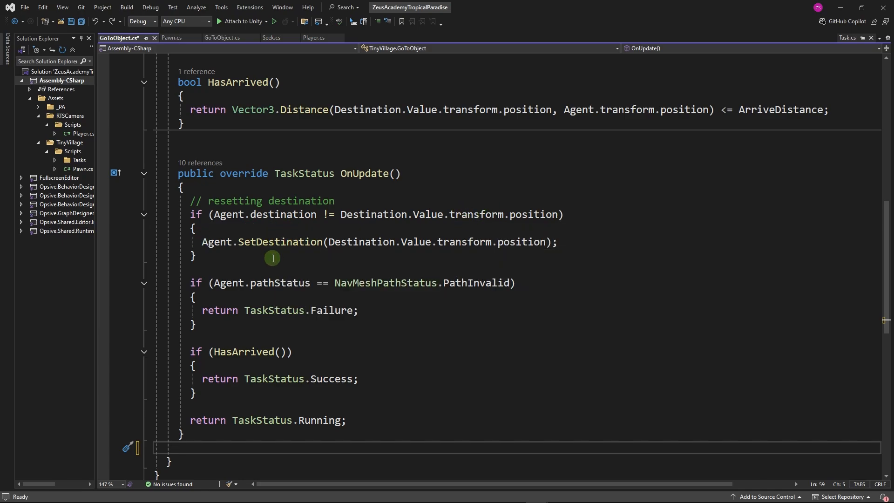
pyautogui.scroll(-1, 273, 259)
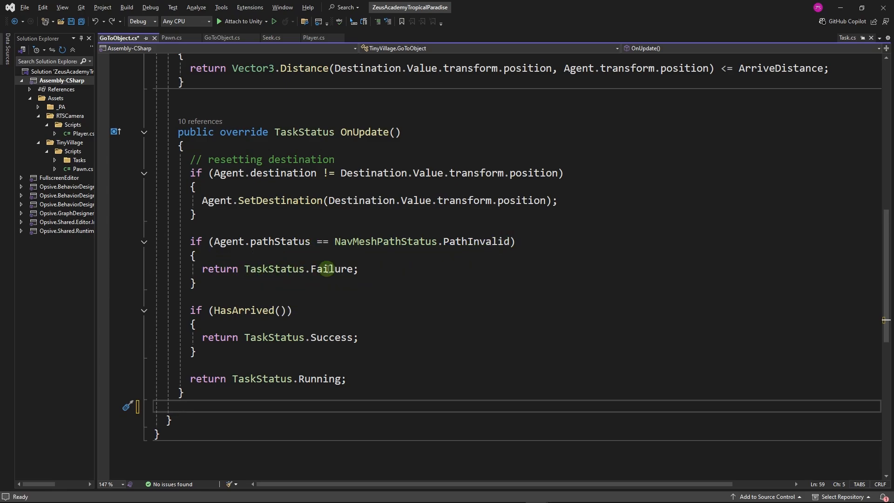
pyautogui.scroll(-1, 359, 268)
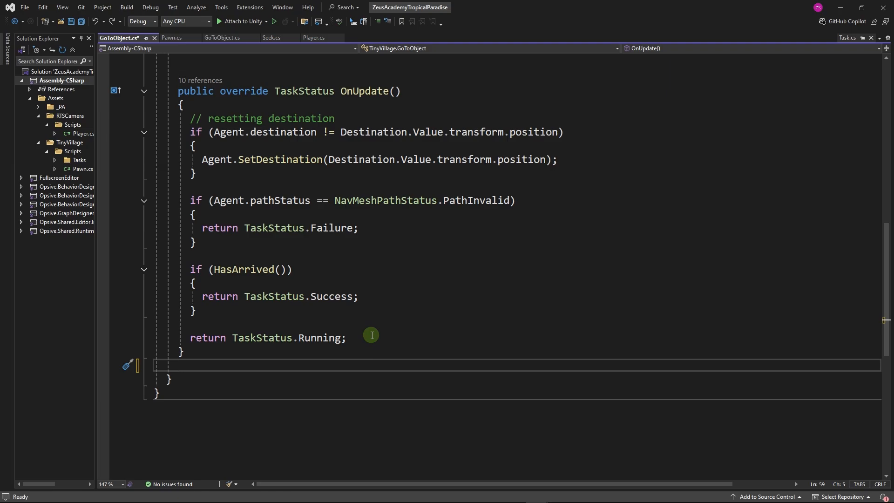
# - Restore the removed OnEnd override, which stops the agent if it is on the NavMesh, and review the complete GoToObject class
pyautogui.hotkey('ctrl', 'z')
pyautogui.scroll(-3, 259, 379)
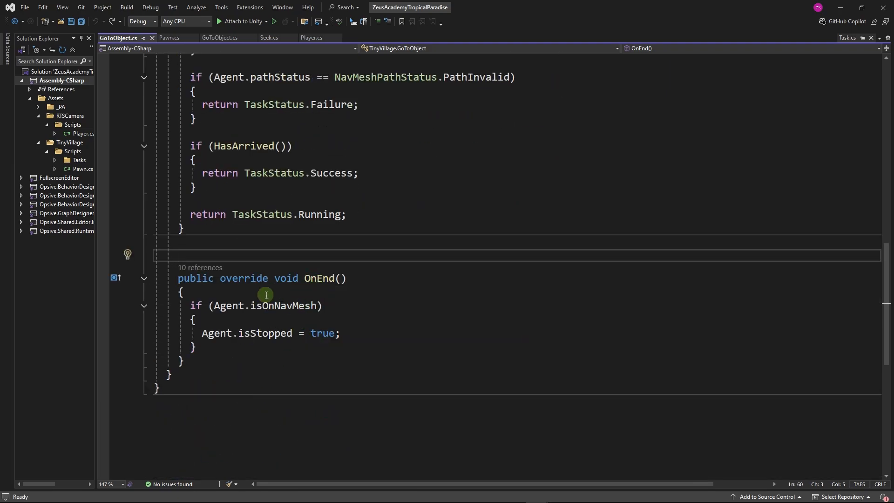
pyautogui.scroll(10, 280, 293)
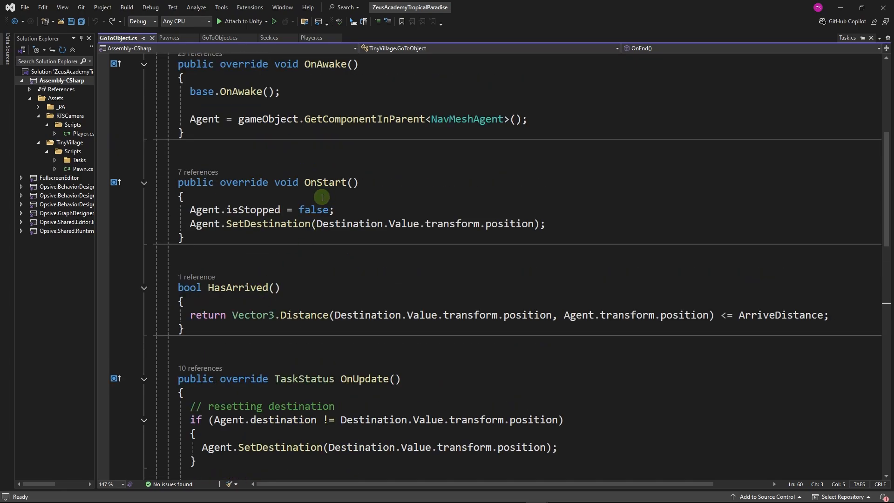
pyautogui.scroll(-4, 322, 197)
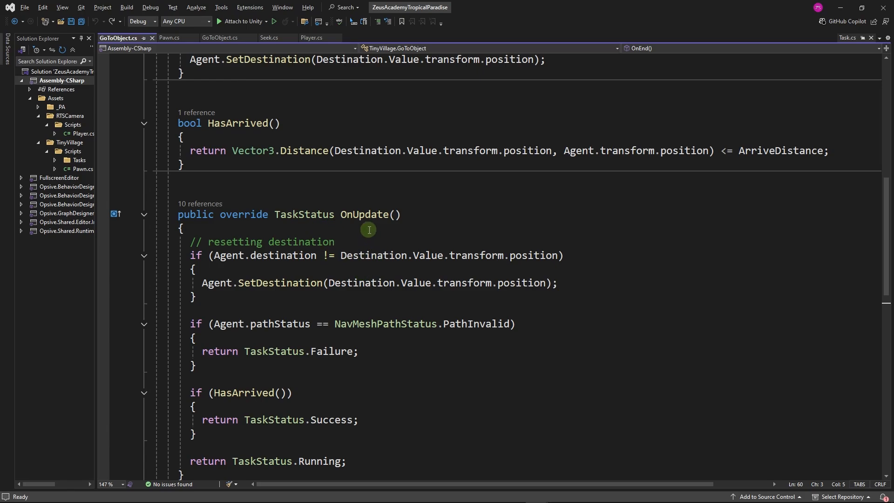
pyautogui.scroll(-3, 367, 229)
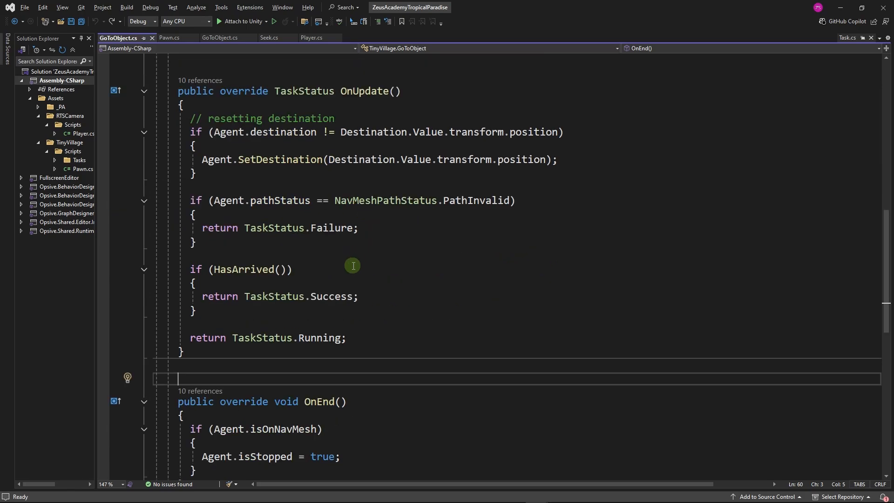
pyautogui.scroll(-3, 353, 265)
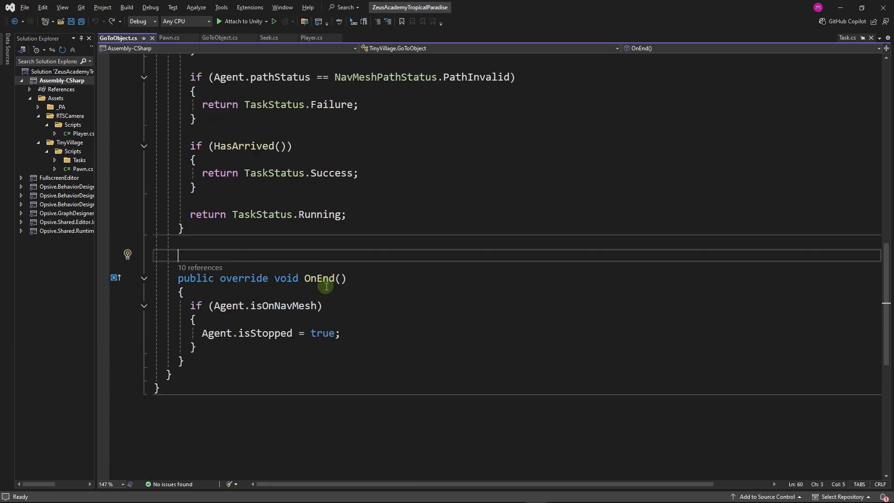
pyautogui.scroll(-3, 309, 294)
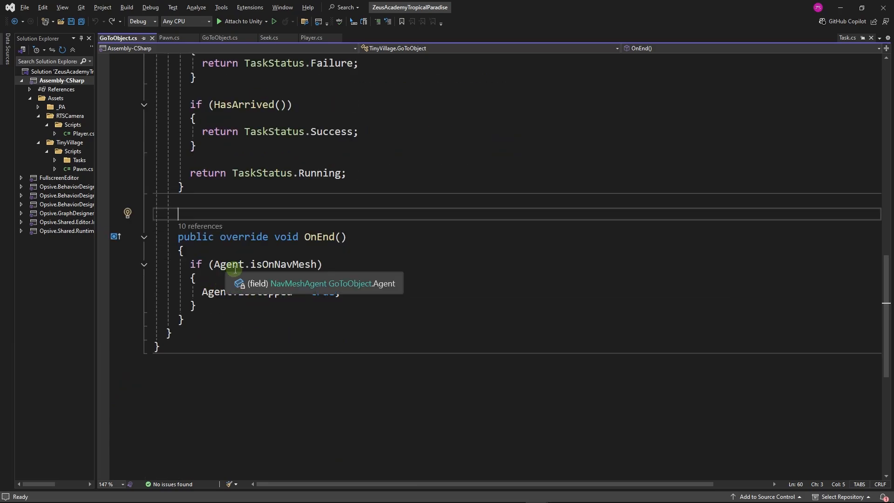
pyautogui.moveTo(269, 266)
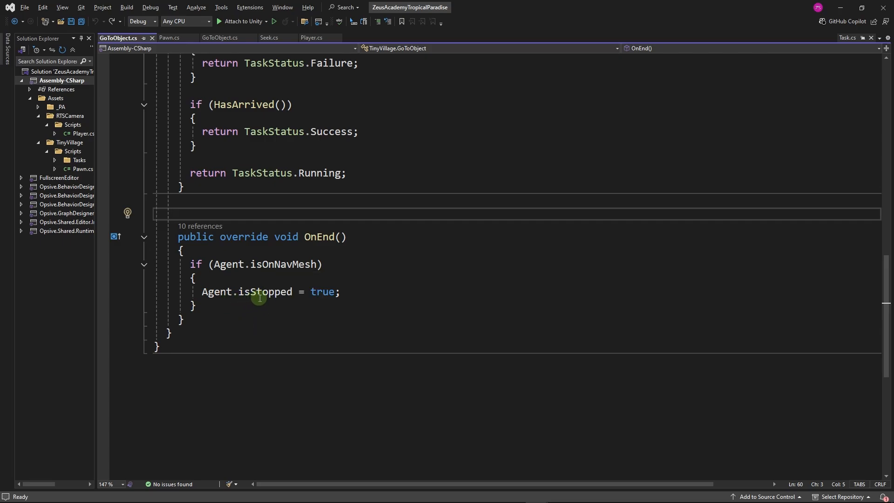
pyautogui.scroll(15, 345, 144)
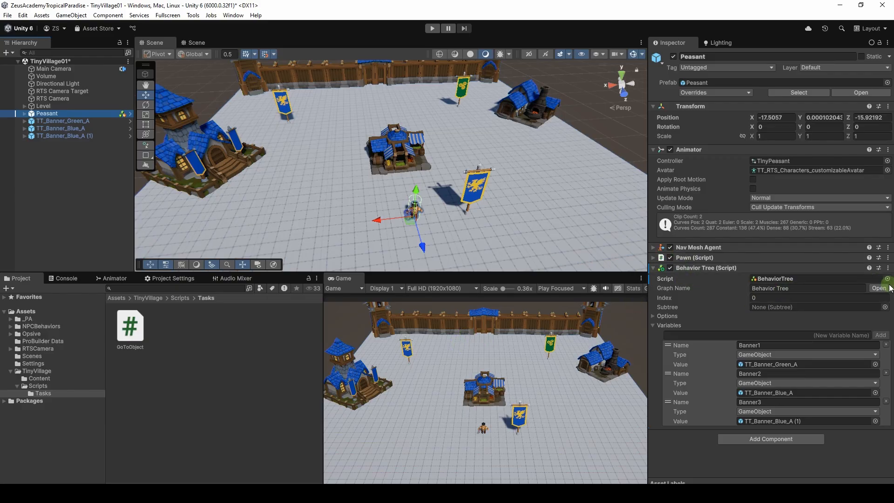
# - Switch to Unity, open the Peasant's behavior tree, and place a GoToObject action node beside the first Log node
pyautogui.click(887, 288)
pyautogui.rightClick(350, 191)
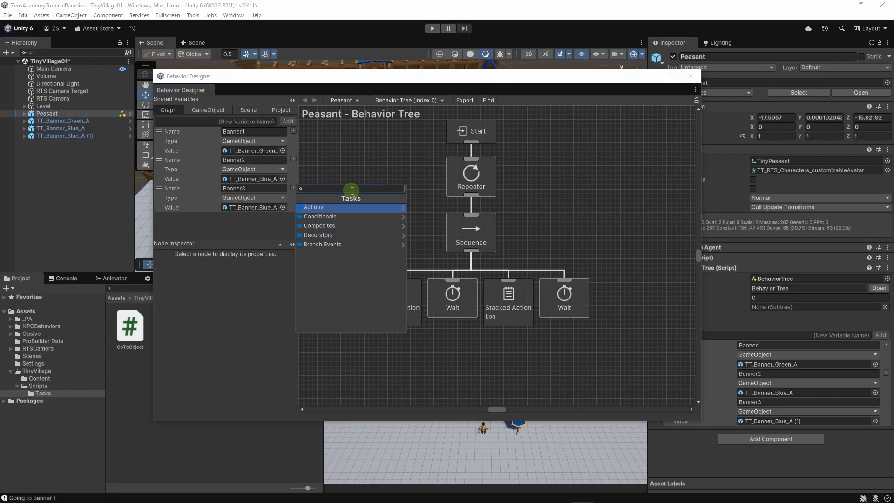
pyautogui.click(329, 208)
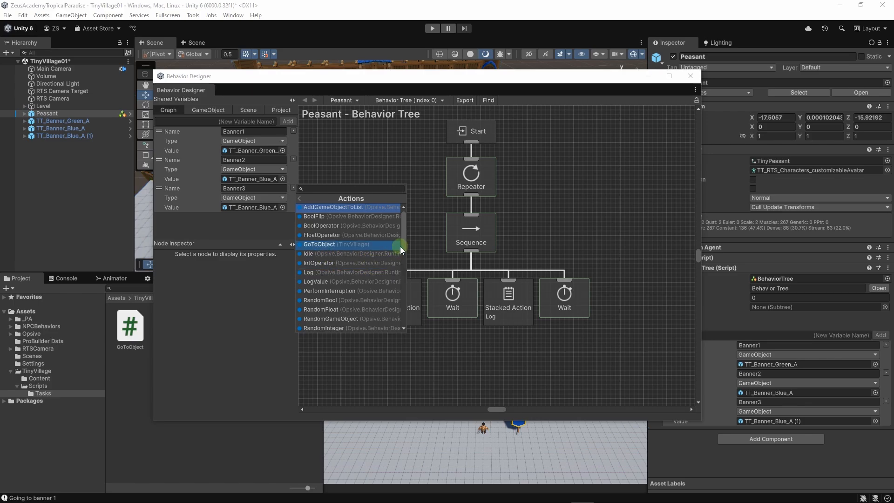
pyautogui.scroll(-5, 398, 304)
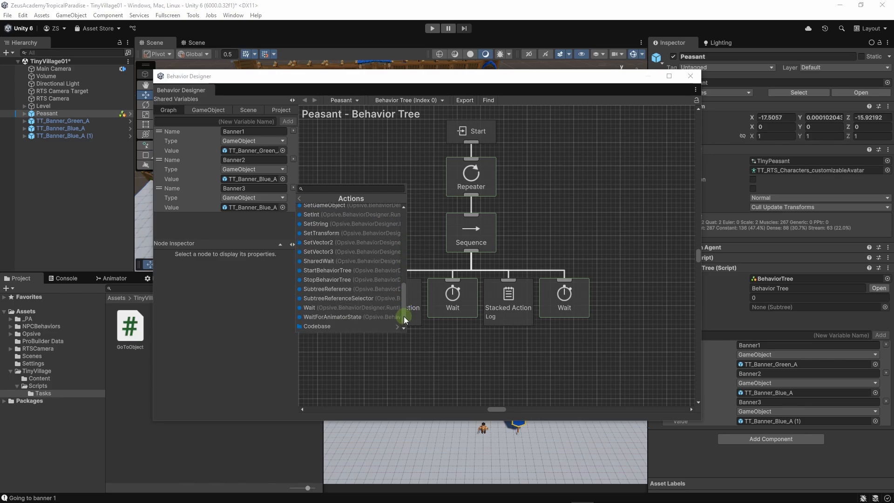
pyautogui.scroll(-4, 397, 303)
pyautogui.scroll(9, 397, 304)
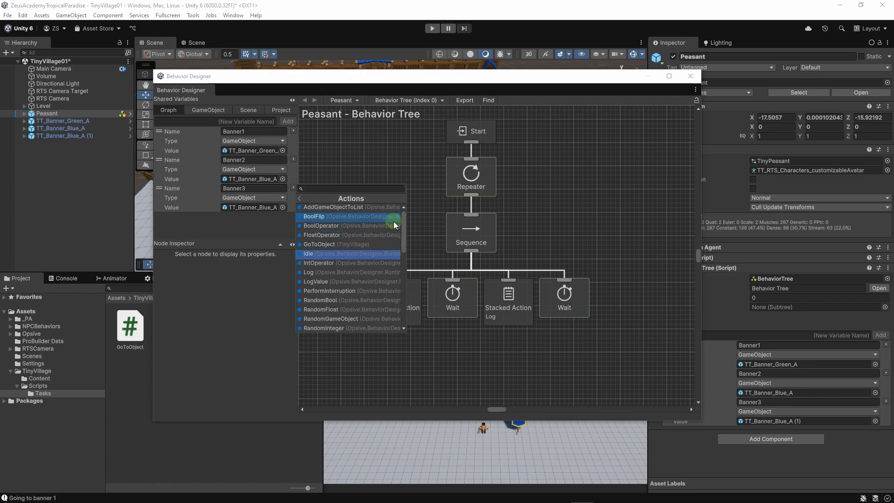
pyautogui.click(325, 245)
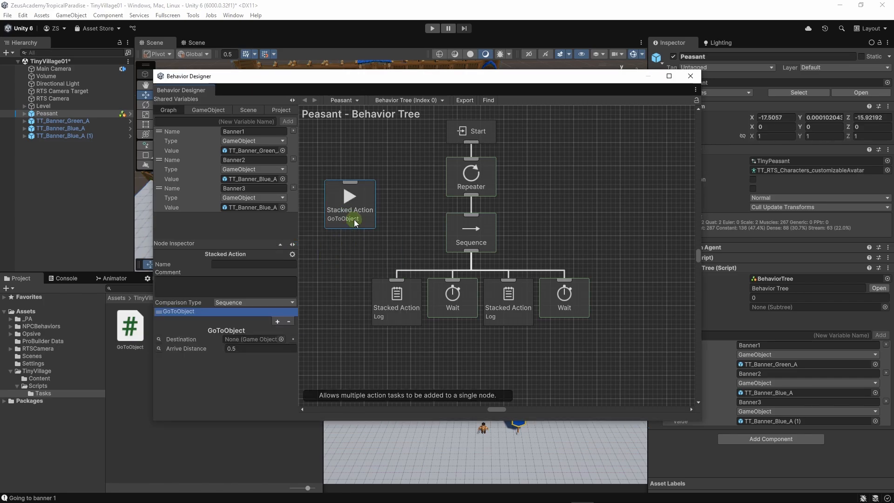
pyautogui.moveTo(354, 206); pyautogui.dragTo(368, 182)
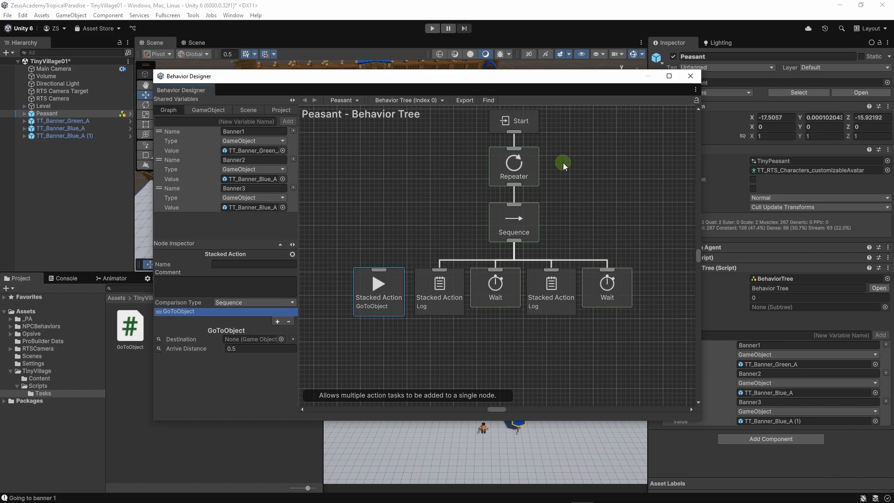
pyautogui.click(371, 188)
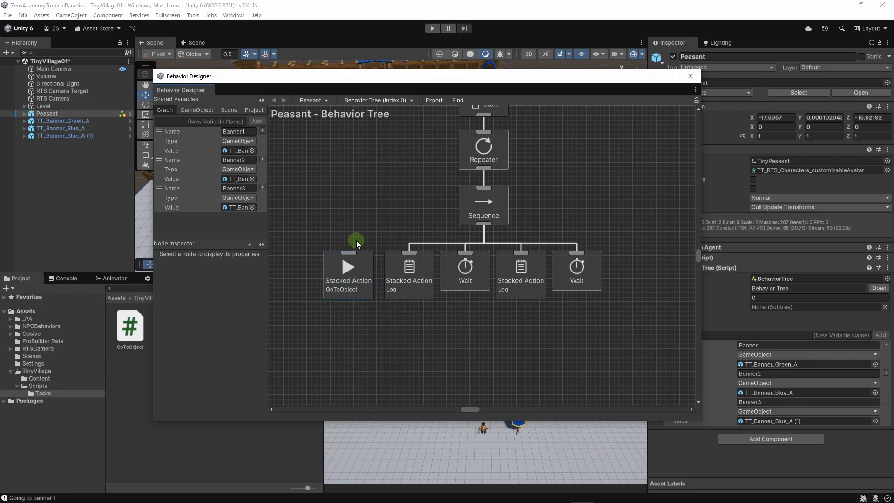
# - Widen the GoToObject node's properties area and make its Destination take a shared variable, showing the available variables
pyautogui.click(362, 275)
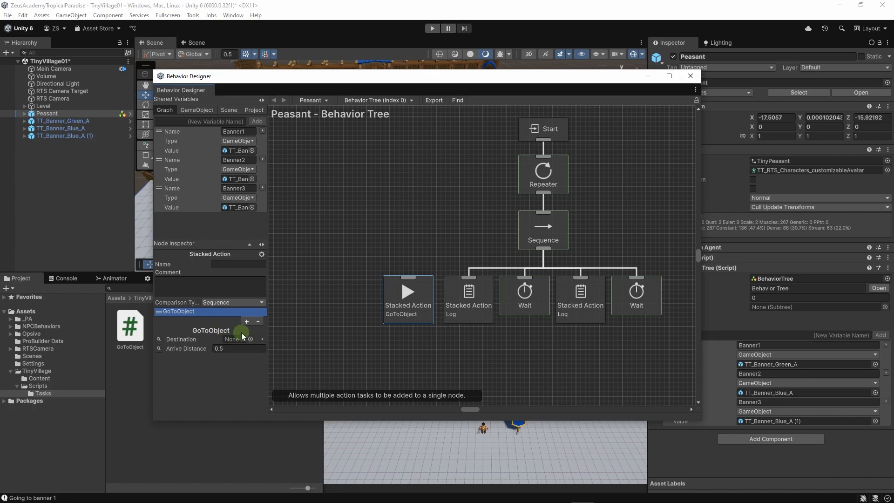
pyautogui.moveTo(268, 350); pyautogui.dragTo(309, 350)
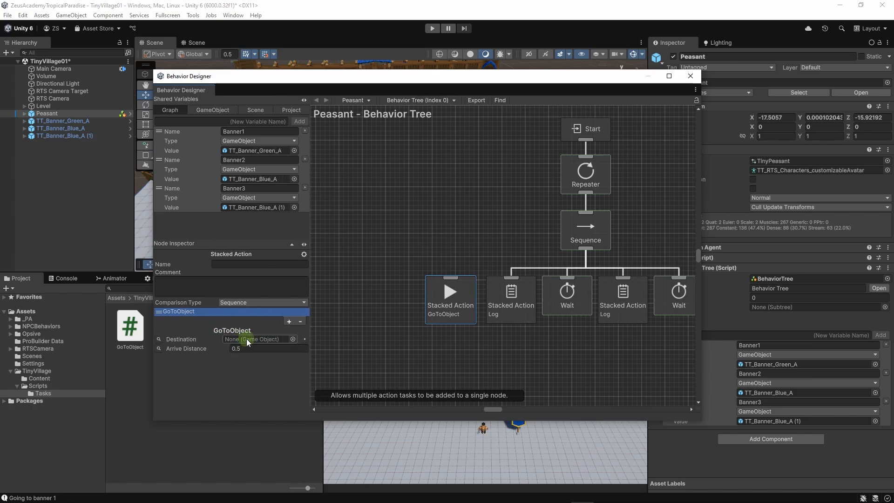
pyautogui.click(305, 339)
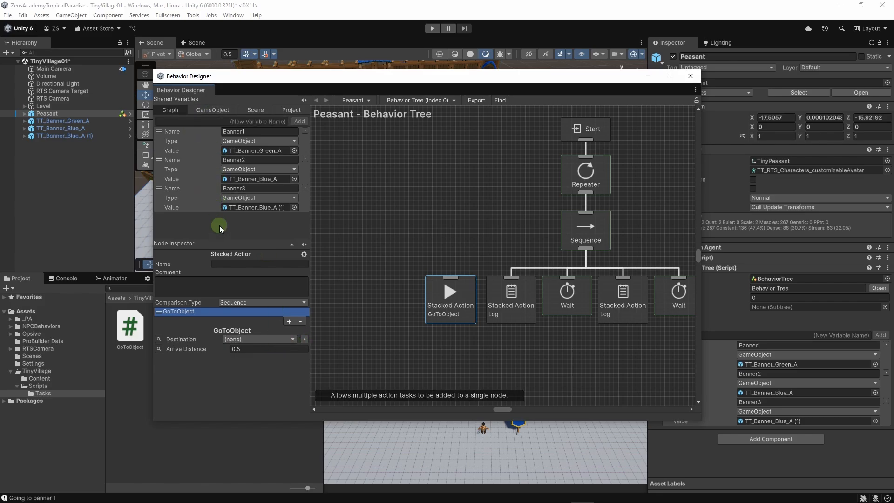
pyautogui.click(260, 340)
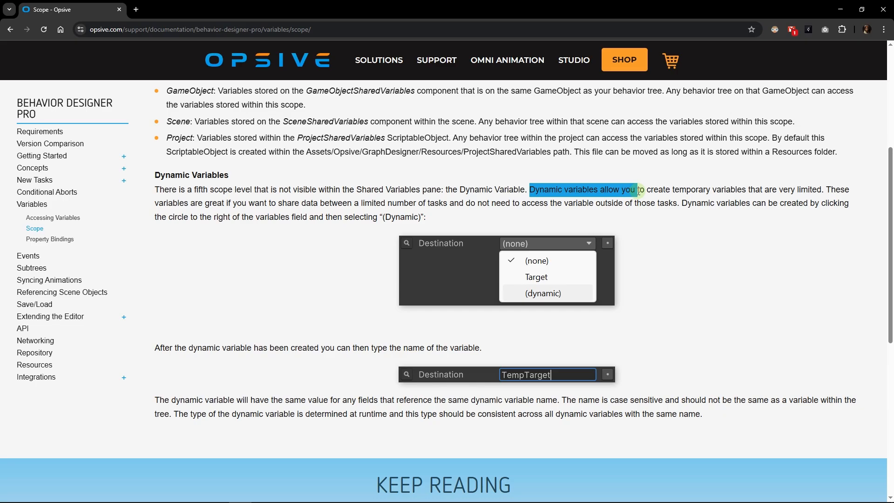
# - Switch to the Opsive Scope documentation in the browser and read the Dynamic Variables section, highlighting the sentence about temporary variables
pyautogui.moveTo(638, 190); pyautogui.dragTo(814, 191)
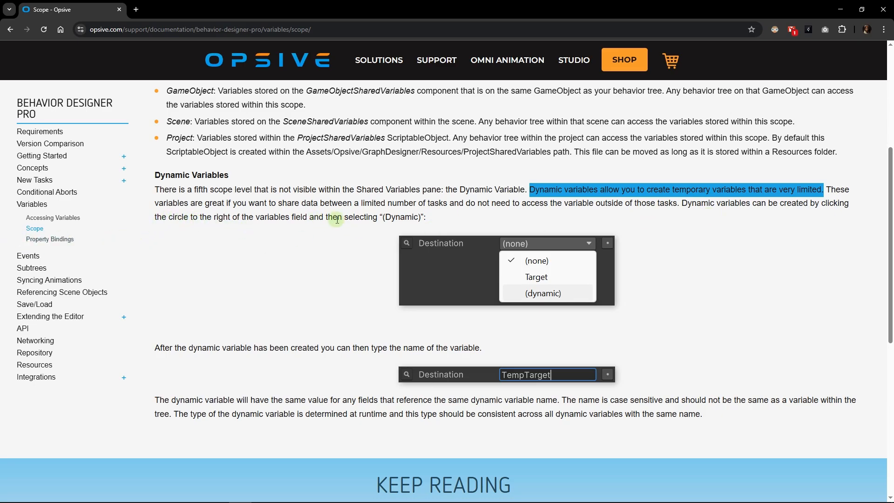
pyautogui.scroll(-2, 409, 243)
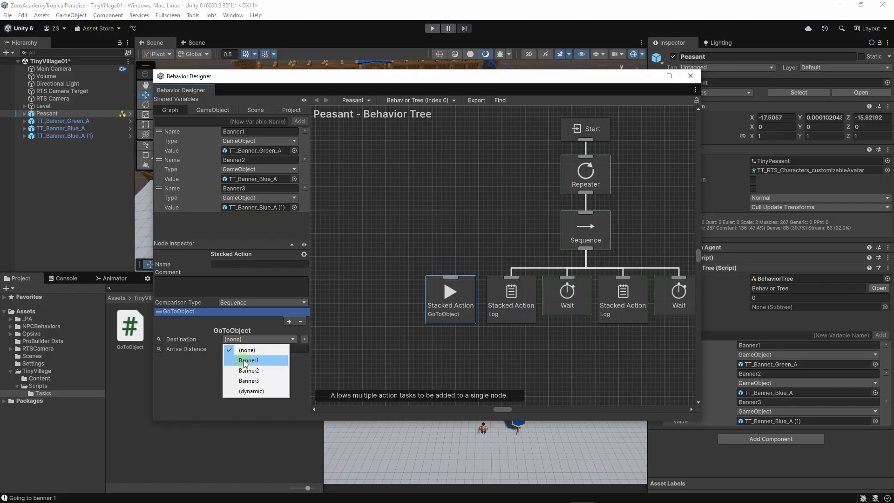
# - In Unity, set the GoToObject node's Destination to Banner1 and replace the Sequence's first Log node with this node
pyautogui.click(245, 361)
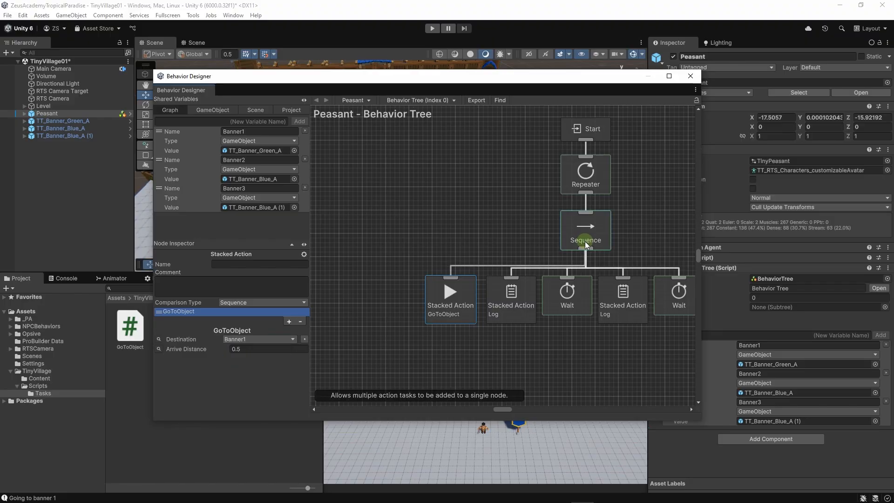
pyautogui.click(465, 312)
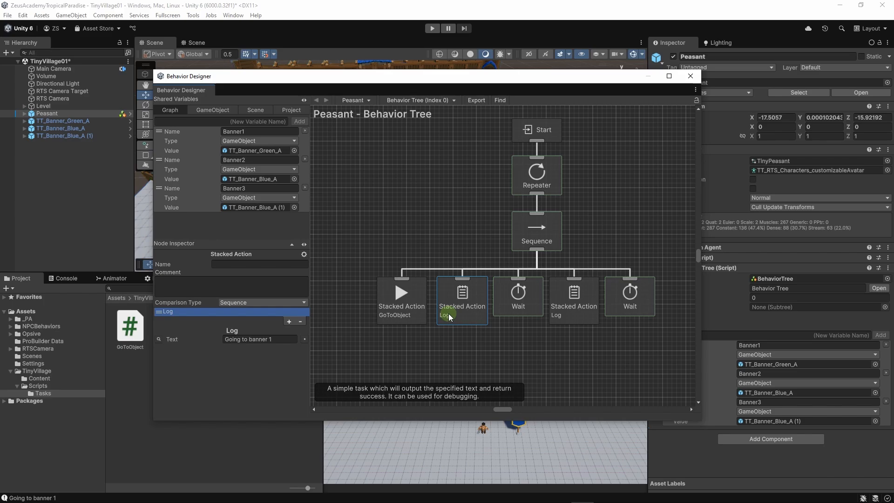
pyautogui.press('Delete')
# - Duplicate the GoToObject node and connect the copy to the Sequence in place of the remaining Log node
pyautogui.moveTo(404, 308); pyautogui.dragTo(562, 352)
pyautogui.hotkey('ctrl', 'd')
pyautogui.moveTo(548, 334); pyautogui.dragTo(404, 331, button='middle')
pyautogui.moveTo(506, 285); pyautogui.dragTo(588, 285)
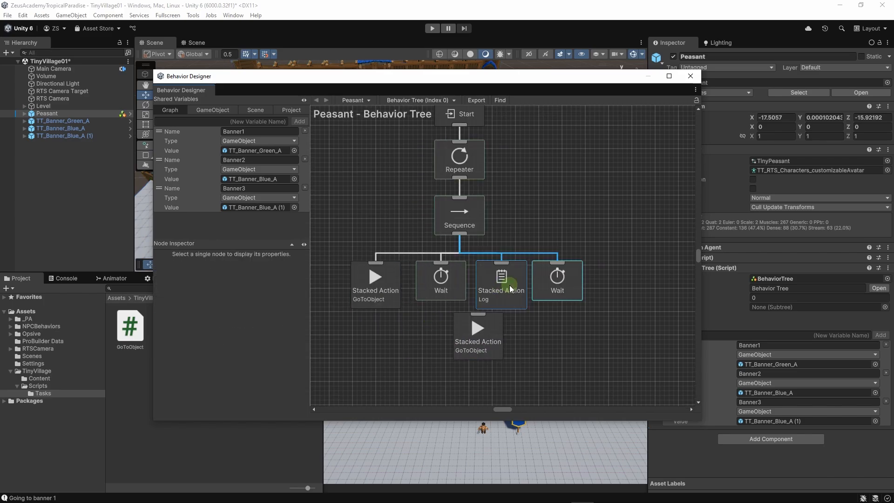
pyautogui.moveTo(476, 326); pyautogui.dragTo(499, 281)
pyautogui.click(590, 280)
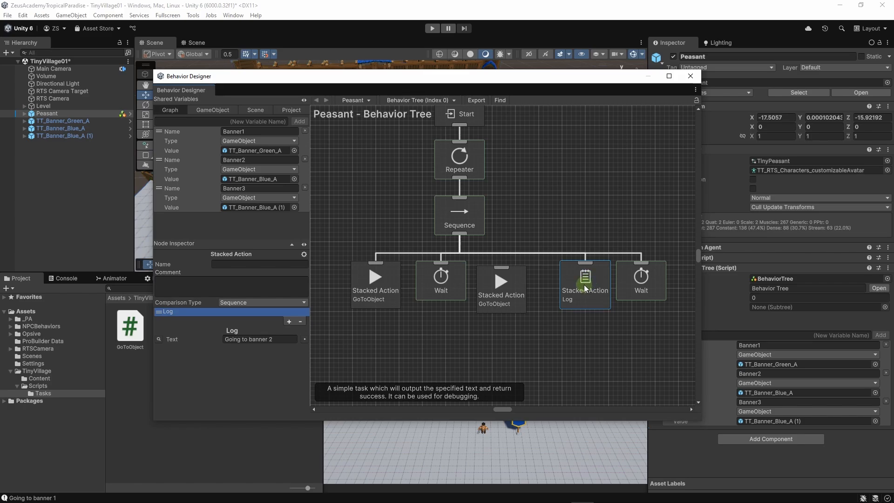
pyautogui.press('Delete')
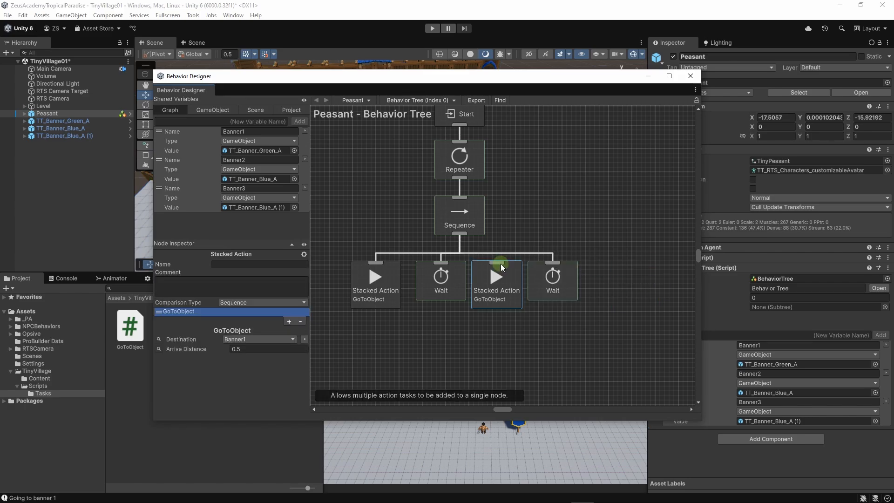
pyautogui.moveTo(499, 264); pyautogui.dragTo(477, 228)
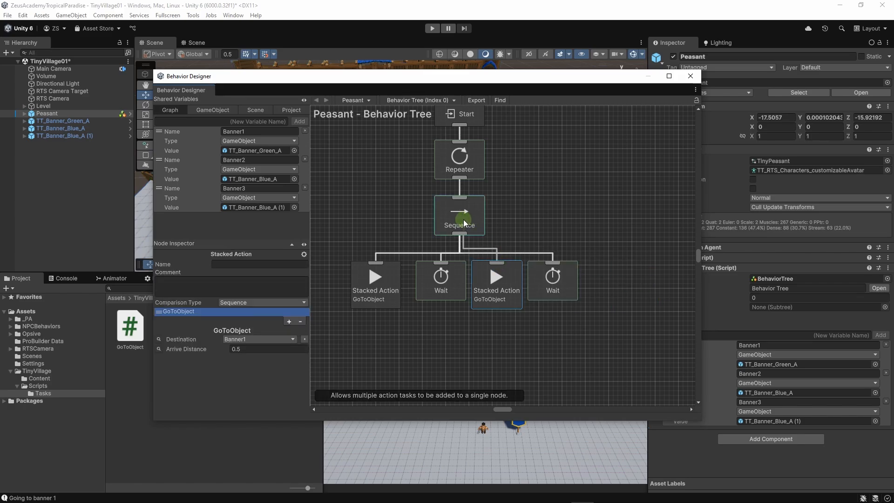
# - Duplicate a GoToObject and Wait pair, place it at the end of the row, and connect both nodes to the Sequence
pyautogui.moveTo(609, 320); pyautogui.dragTo(614, 284)
pyautogui.hotkey('ctrl', 'd')
pyautogui.click(587, 341)
pyautogui.moveTo(587, 340)
pyautogui.mouseDown(button='middle')
pyautogui.moveTo(516, 343)
pyautogui.moveTo(586, 346)
pyautogui.mouseUp(button='middle')
pyautogui.moveTo(331, 323); pyautogui.dragTo(529, 309)
pyautogui.moveTo(529, 309); pyautogui.dragTo(614, 319, button='middle')
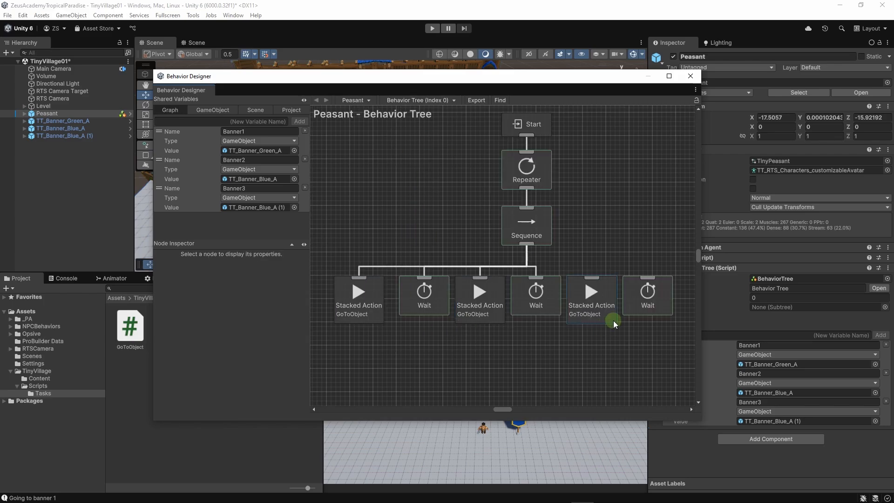
pyautogui.moveTo(700, 422); pyautogui.dragTo(777, 450)
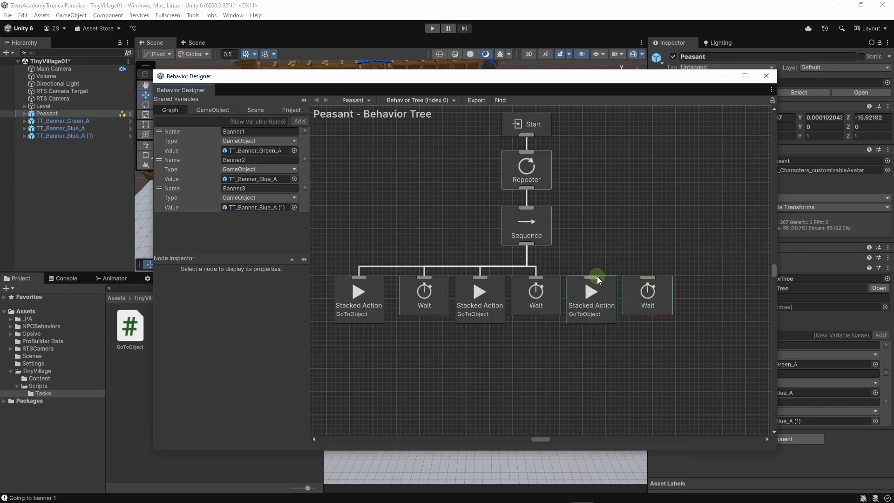
pyautogui.moveTo(593, 278); pyautogui.dragTo(528, 242)
pyautogui.moveTo(648, 277); pyautogui.dragTo(526, 241)
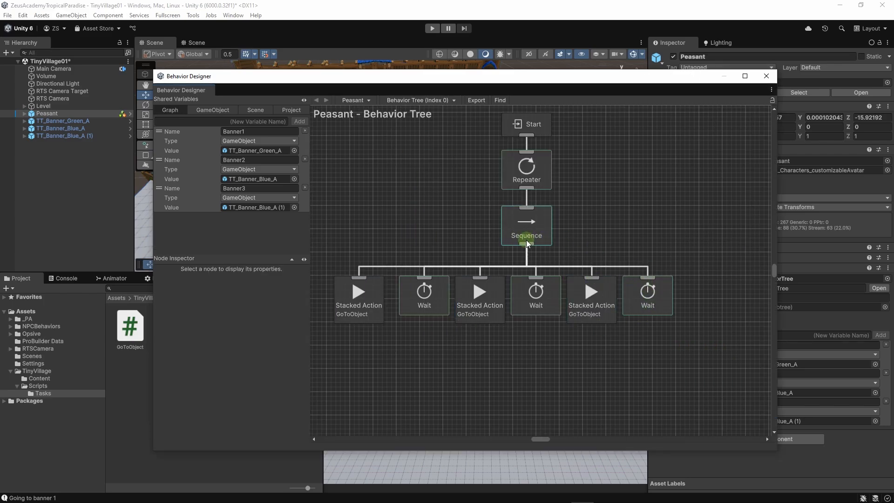
# - Set the third GoToObject node's Destination to Banner3 and centre the row of child nodes under the Sequence
pyautogui.click(601, 293)
pyautogui.click(264, 355)
pyautogui.click(249, 395)
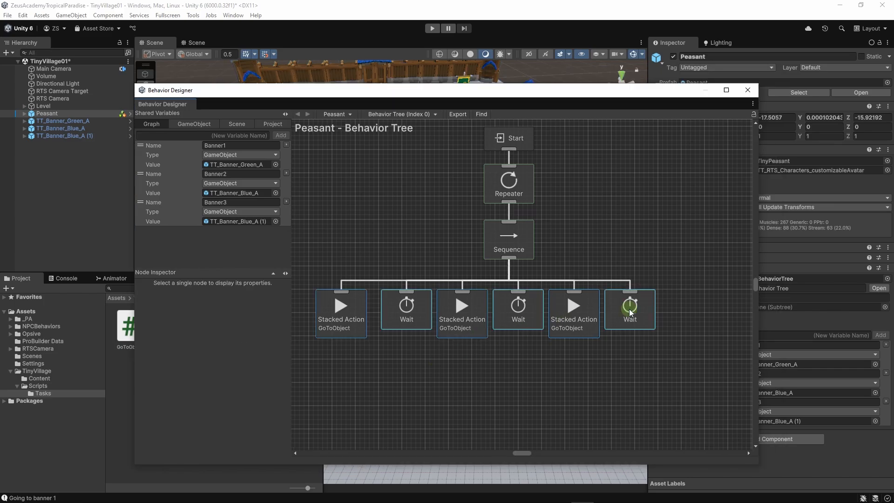
pyautogui.moveTo(630, 308); pyautogui.dragTo(652, 311)
pyautogui.click(582, 369)
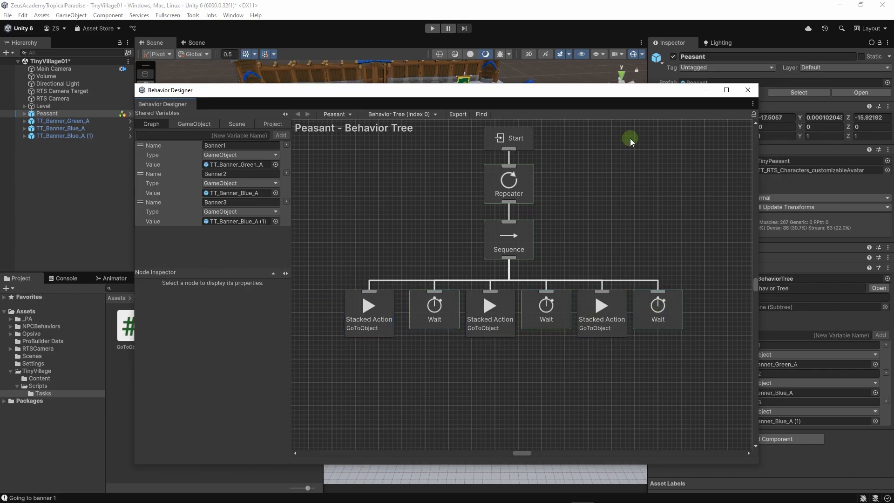
# - Move the Behavior Designer window away from the Scene and Game views, keeping the behavior tree in sight
pyautogui.moveTo(616, 96); pyautogui.dragTo(530, 158)
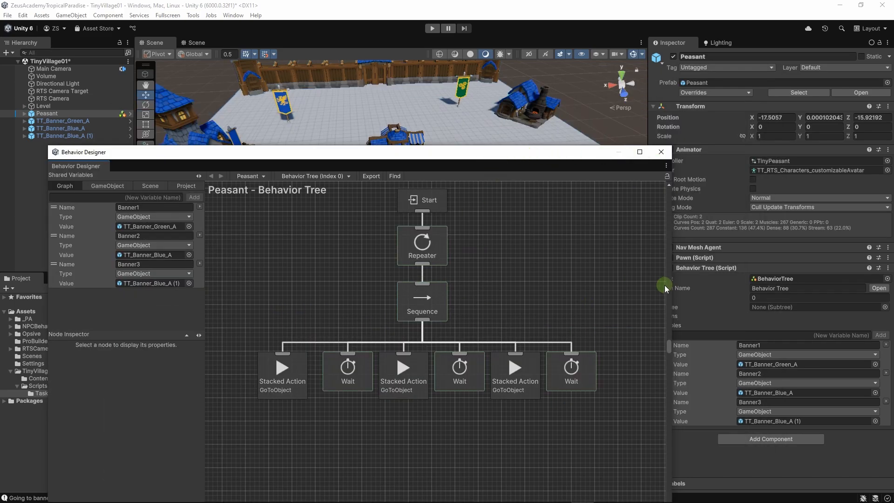
pyautogui.scroll(-5, 568, 281)
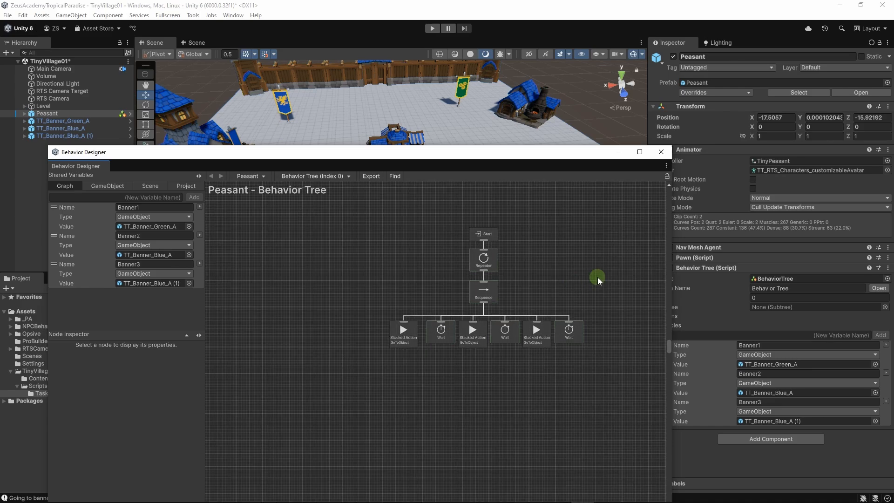
pyautogui.moveTo(667, 299); pyautogui.dragTo(447, 301)
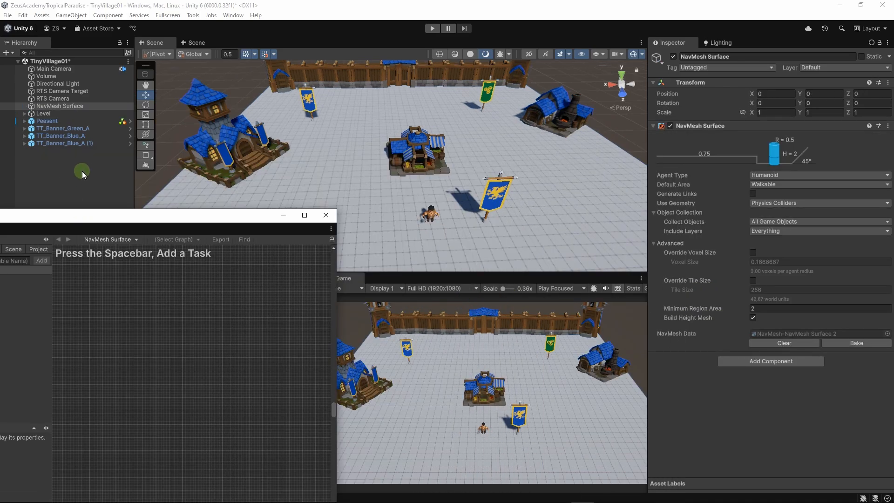
# - Examine TT_Banner_Blue_A (1) and TT_Banner_Green_A in the scene, including their placement relative to the Peasant
pyautogui.click(76, 169)
pyautogui.doubleClick(76, 143)
pyautogui.click(76, 121)
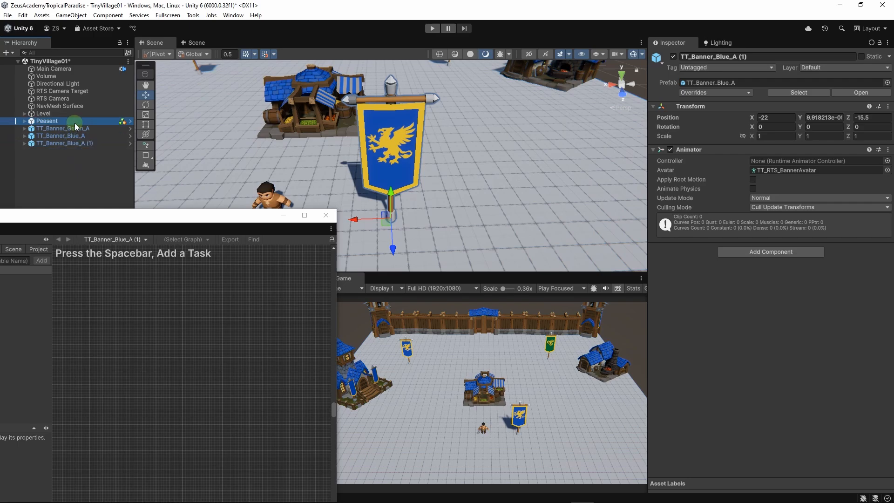
pyautogui.click(75, 129)
pyautogui.doubleClick(75, 130)
pyautogui.click(73, 159)
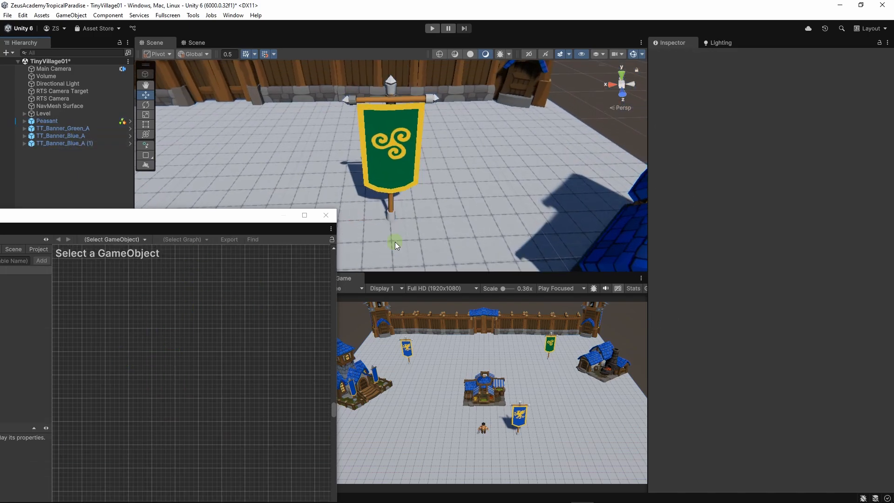
pyautogui.moveTo(434, 195); pyautogui.dragTo(414, 210, button='right')
pyautogui.press('s')
pyautogui.press('w')
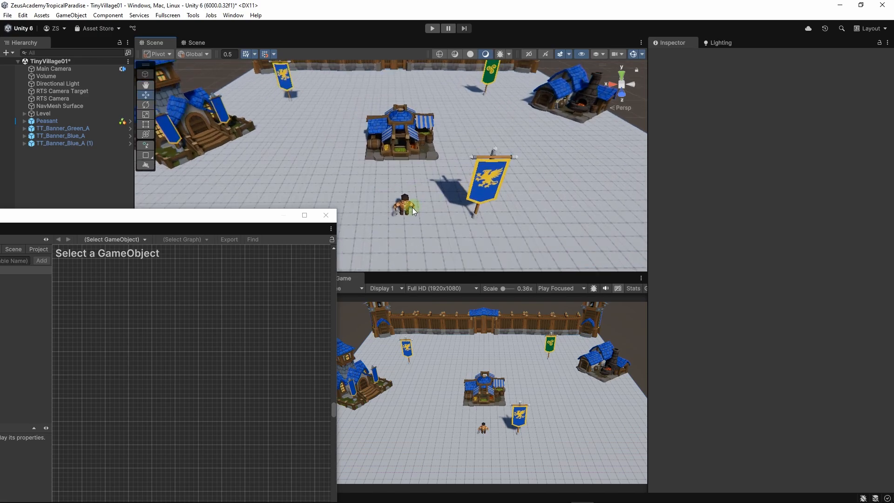
# - Select the Peasant and lock Behavior Designer to its tree, checking the lock by selecting the Directional Light
pyautogui.click(407, 212)
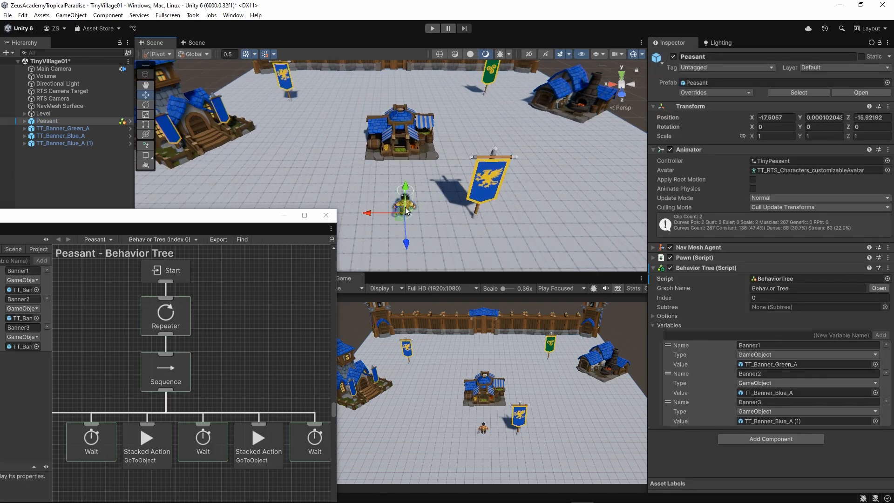
pyautogui.click(332, 240)
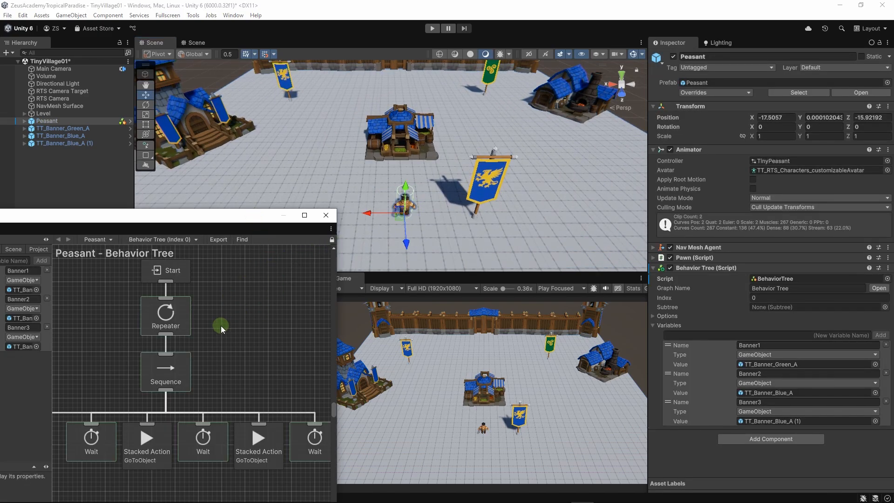
pyautogui.scroll(-4, 255, 343)
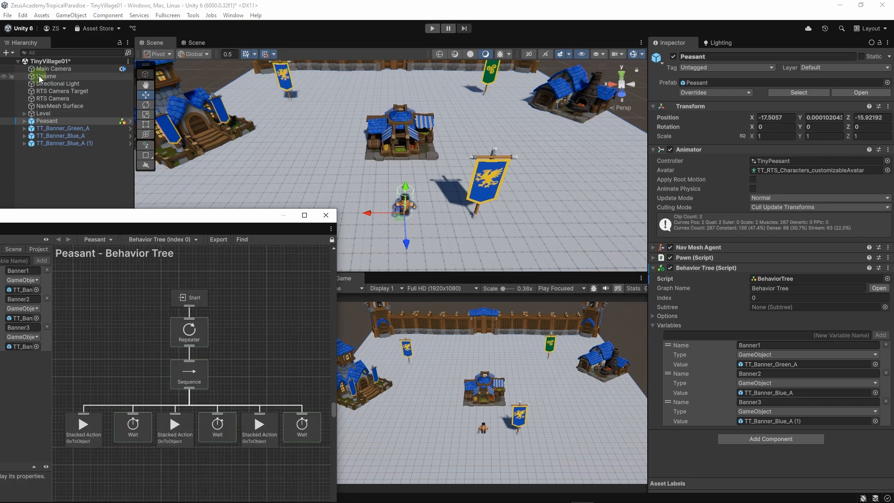
pyautogui.doubleClick(51, 84)
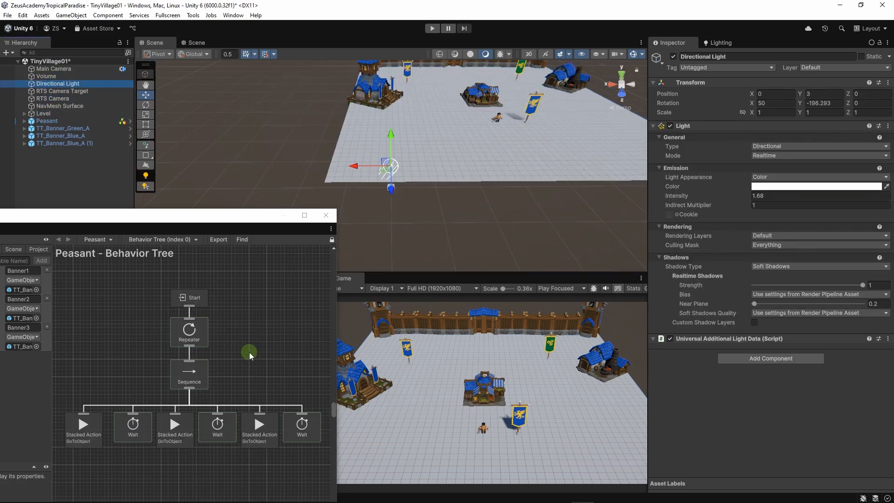
pyautogui.moveTo(241, 353); pyautogui.dragTo(231, 339, button='middle')
# - Run the scene and follow the Peasant's patrol between the three banners while watching the behavior tree's active nodes
pyautogui.moveTo(419, 249); pyautogui.dragTo(438, 211, button='right')
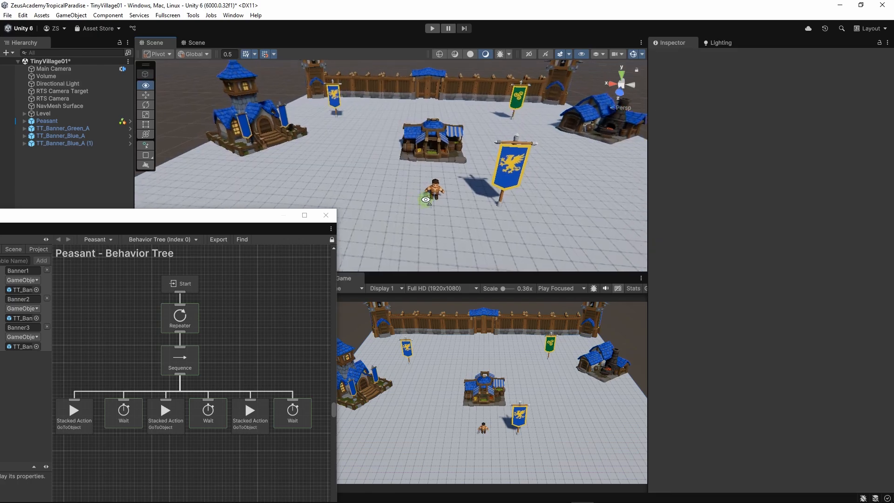
pyautogui.click(437, 211)
pyautogui.click(432, 28)
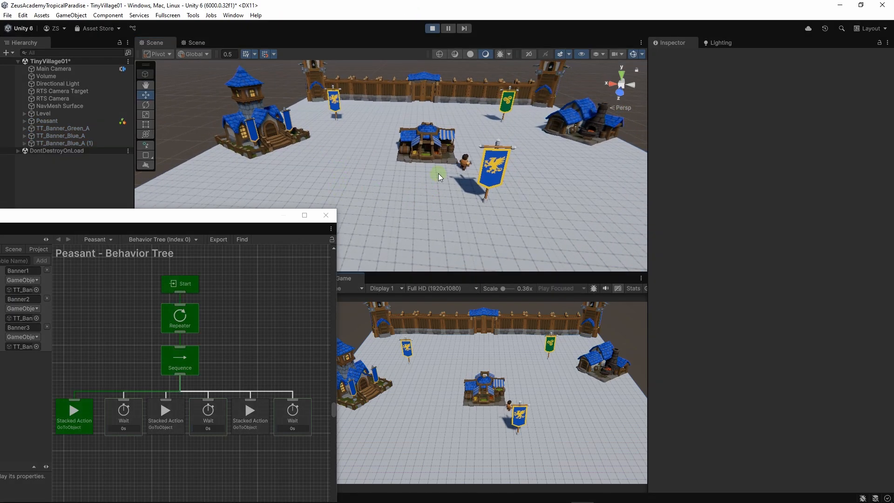
pyautogui.press('w')
pyautogui.moveTo(439, 176); pyautogui.dragTo(436, 173, button='right')
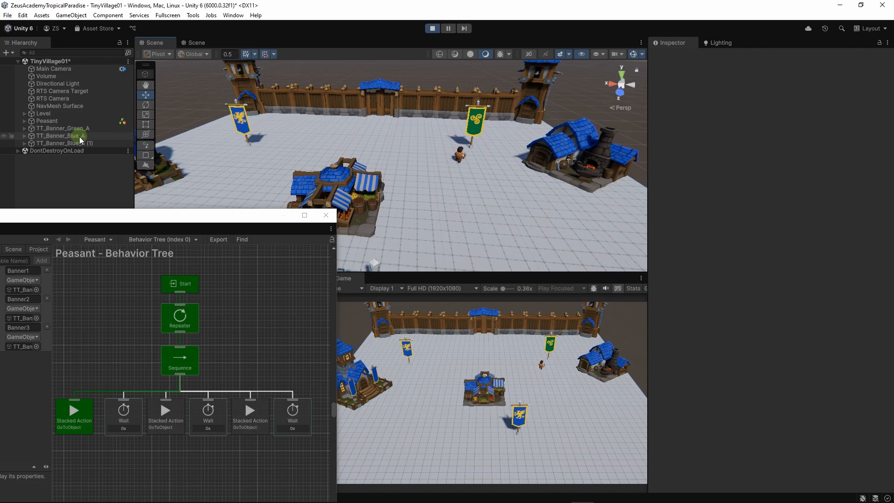
pyautogui.moveTo(533, 209); pyautogui.dragTo(325, 171, button='right')
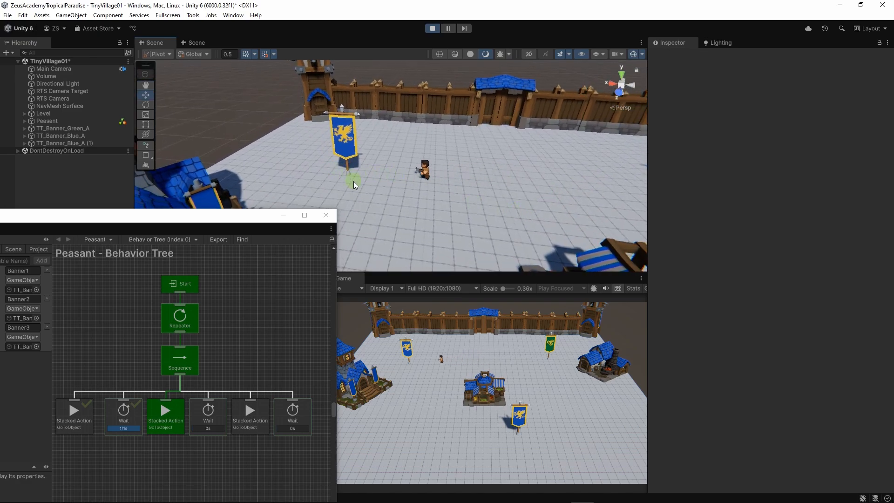
pyautogui.moveTo(393, 191); pyautogui.dragTo(423, 196, button='right')
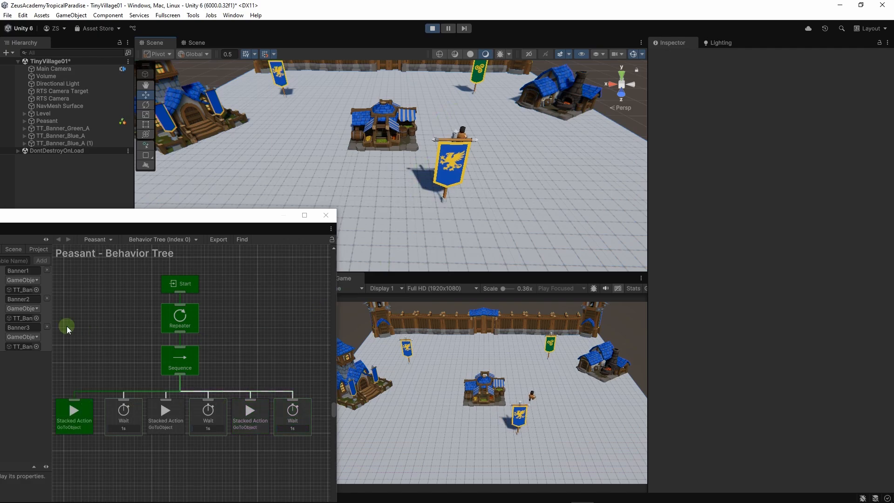
pyautogui.moveTo(466, 134); pyautogui.dragTo(468, 111, button='right')
pyautogui.press('w')
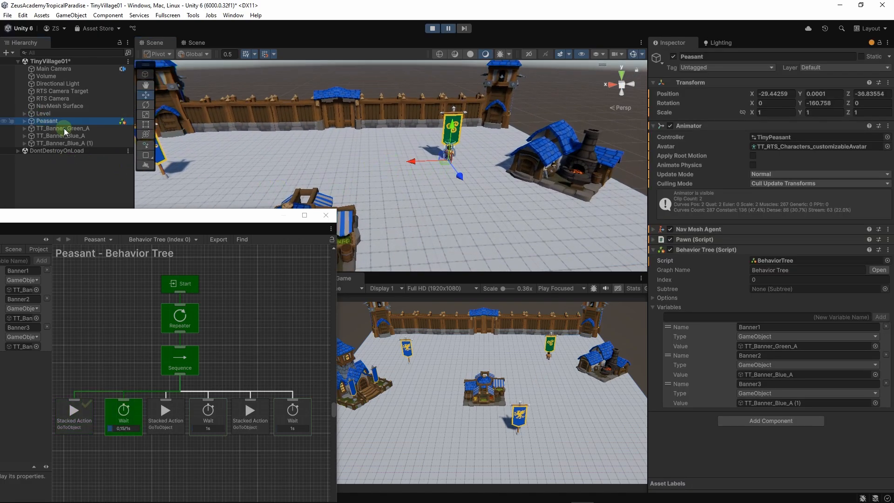
# - Duplicate the Peasant 16 times in the paused play session
pyautogui.hotkey('ctrl', 'd')
pyautogui.hotkey('ctrl', 'd')
pyautogui.hotkey('ctrl', 'd')
pyautogui.hotkey('ctrl', 'd')
pyautogui.hotkey('ctrl', 'd')
pyautogui.hotkey('ctrl', 'd')
pyautogui.hotkey('ctrl', 'd')
pyautogui.hotkey('ctrl', 'd')
pyautogui.hotkey('ctrl', 'd')
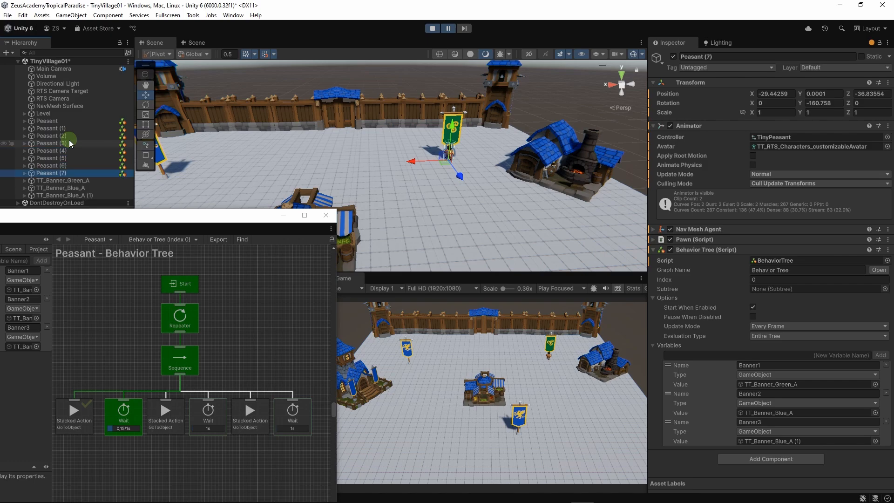
pyautogui.hotkey('ctrl', 'd')
pyautogui.hotkey('ctrl', 'd')
pyautogui.hotkey('ctrl', 'd')
pyautogui.hotkey('ctrl', 'd')
pyautogui.scroll(-1, 90, 135)
pyautogui.scroll(1, 90, 135)
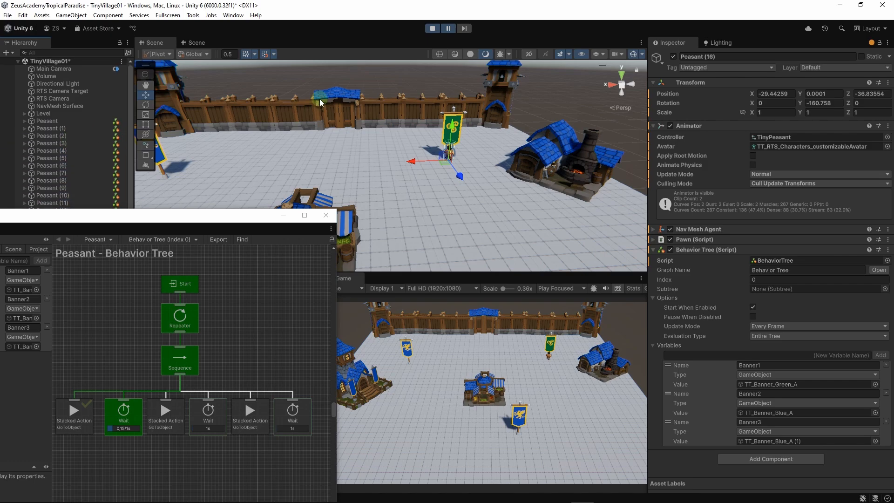
# - Resume the simulation and observe the crowd of Peasants patrolling between the banners from several viewpoints
pyautogui.moveTo(494, 141); pyautogui.dragTo(306, 168, button='right')
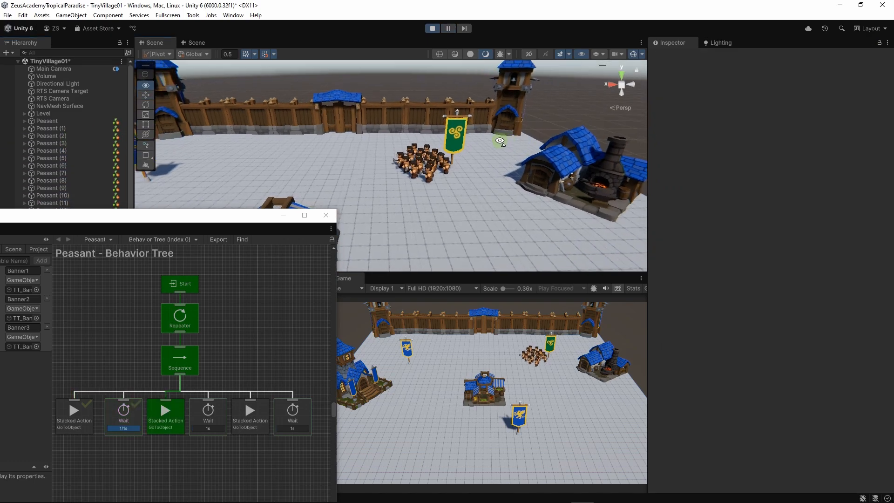
pyautogui.press('w')
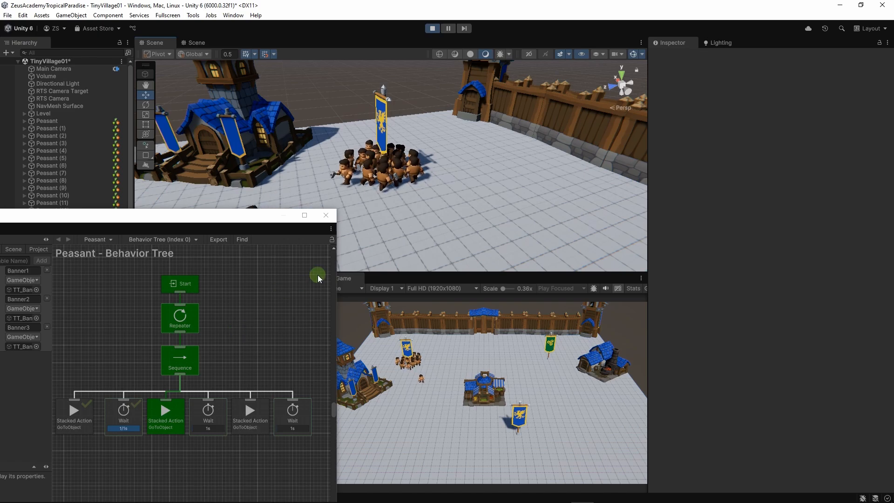
pyautogui.moveTo(426, 199); pyautogui.dragTo(330, 195, button='right')
pyautogui.moveTo(422, 186); pyautogui.dragTo(329, 229, button='right')
pyautogui.press('s')
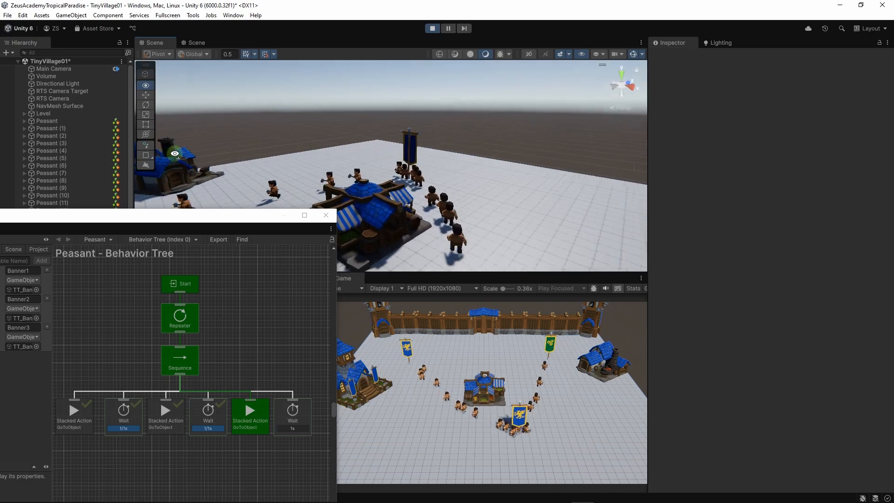
pyautogui.moveTo(163, 151); pyautogui.dragTo(717, 192, button='right')
pyautogui.press('w')
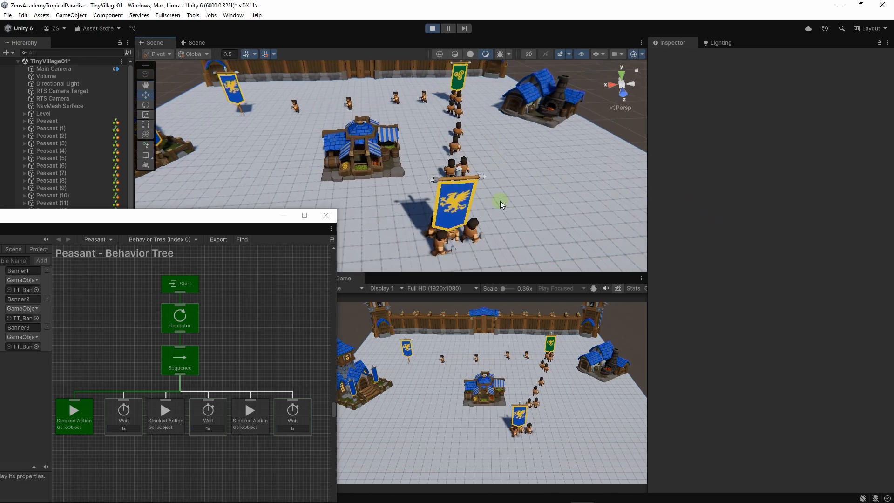
pyautogui.moveTo(415, 208); pyautogui.dragTo(501, 191, button='right')
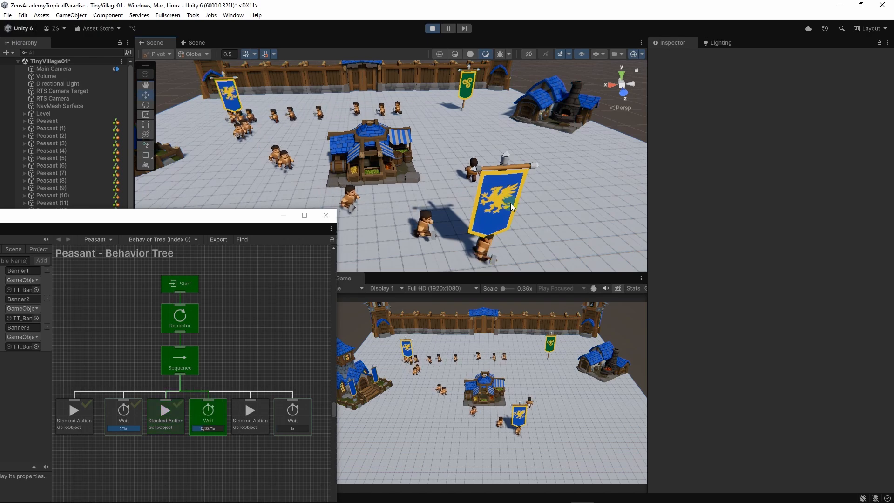
pyautogui.click(273, 223)
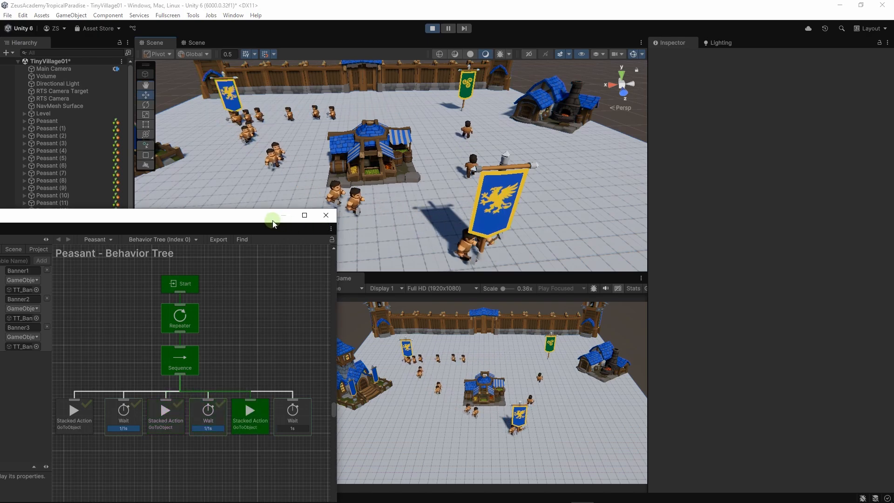
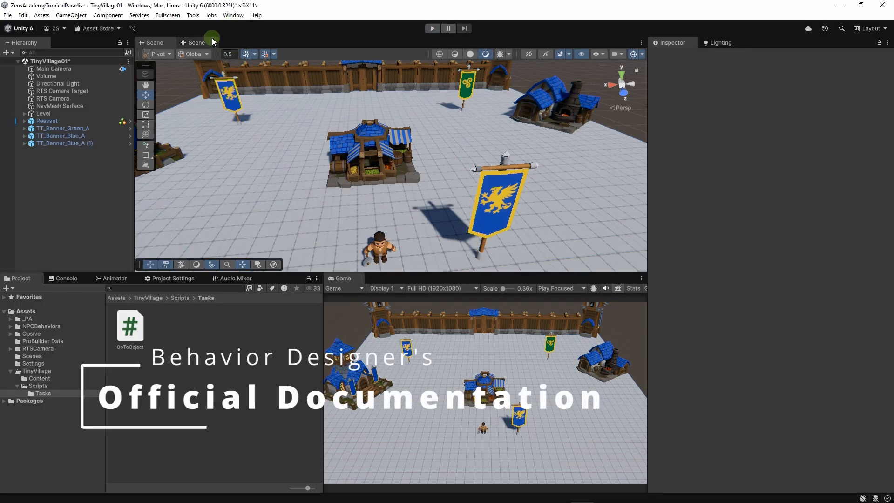
# - Open the Behavior Designer welcome window from Unity
pyautogui.click(192, 15)
pyautogui.moveTo(205, 26)
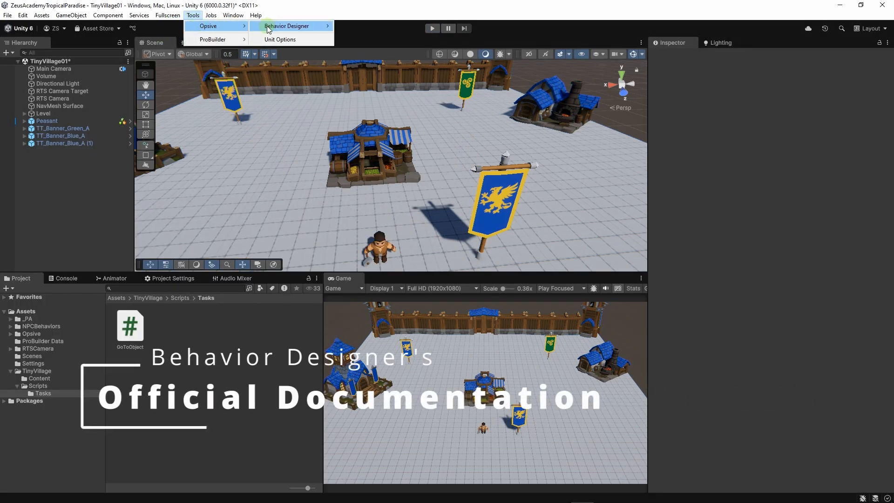
pyautogui.moveTo(279, 26)
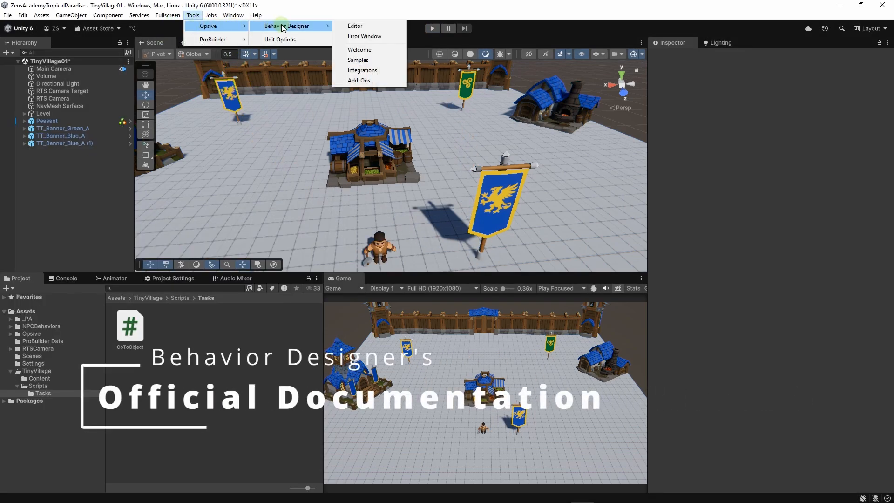
pyautogui.click(369, 51)
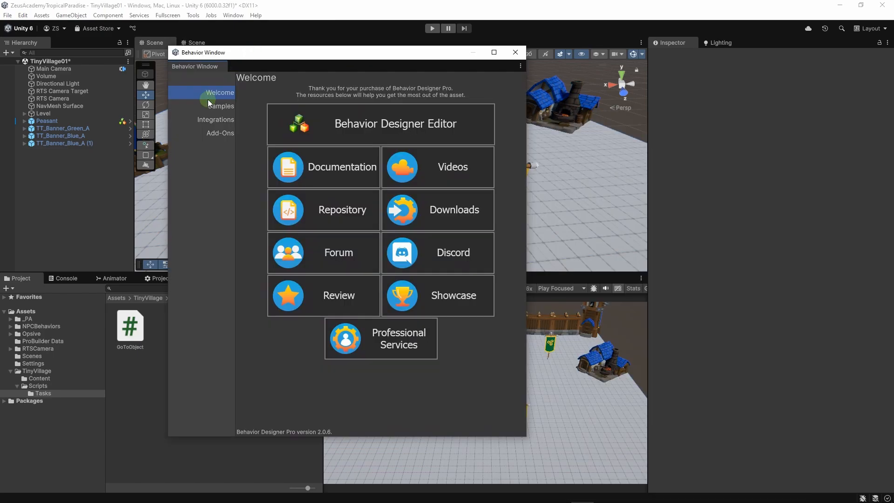
# - View the Samples page of the Behavior Window, return to the Welcome page and open the online documentation
pyautogui.click(215, 107)
pyautogui.click(605, 195)
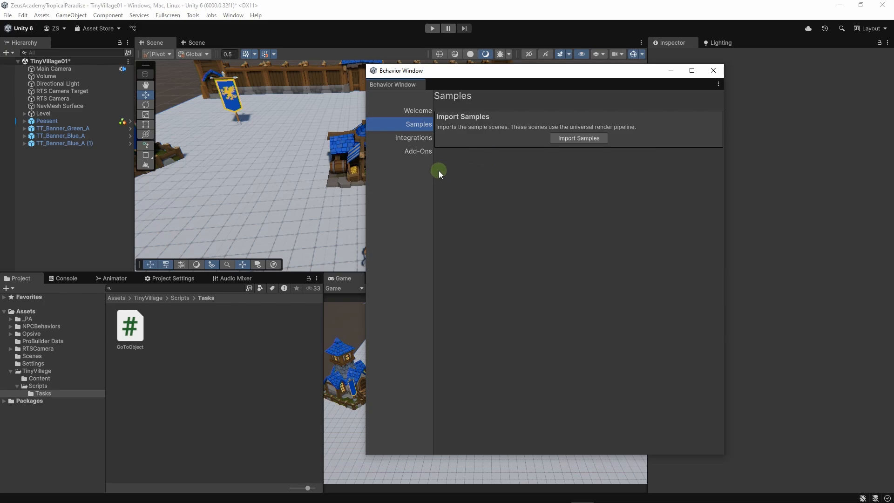
pyautogui.moveTo(465, 74); pyautogui.dragTo(421, 81)
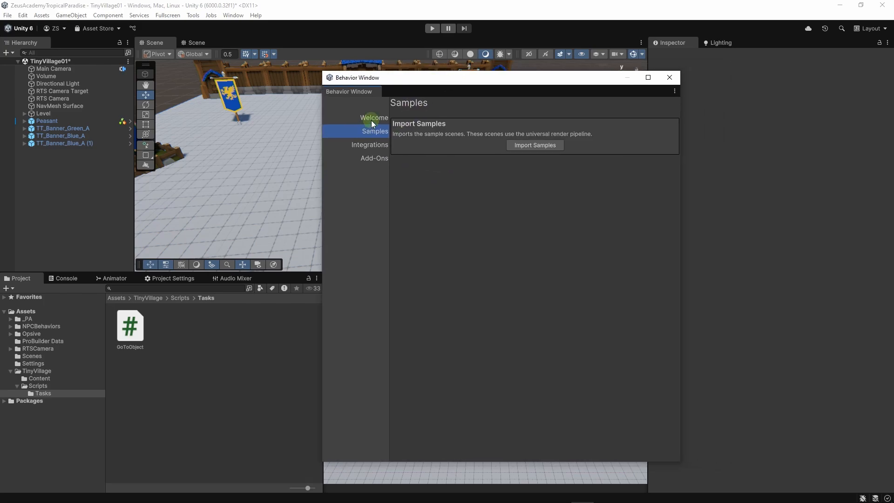
pyautogui.click(372, 120)
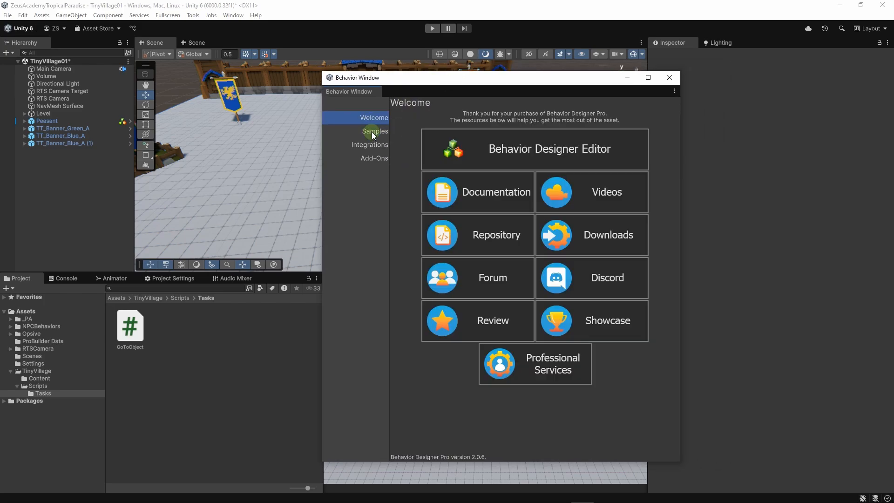
pyautogui.click(480, 196)
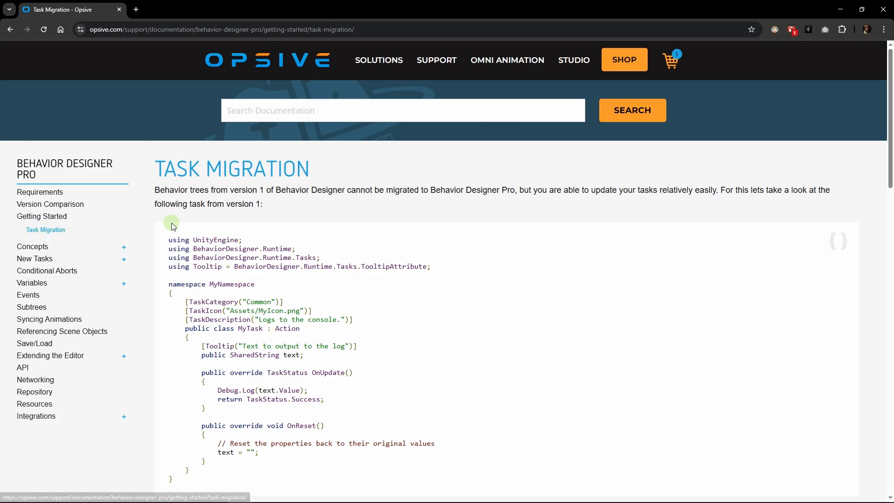
# - Skim the Task Migration page and examine its version 1 task code example
pyautogui.scroll(-1, 332, 299)
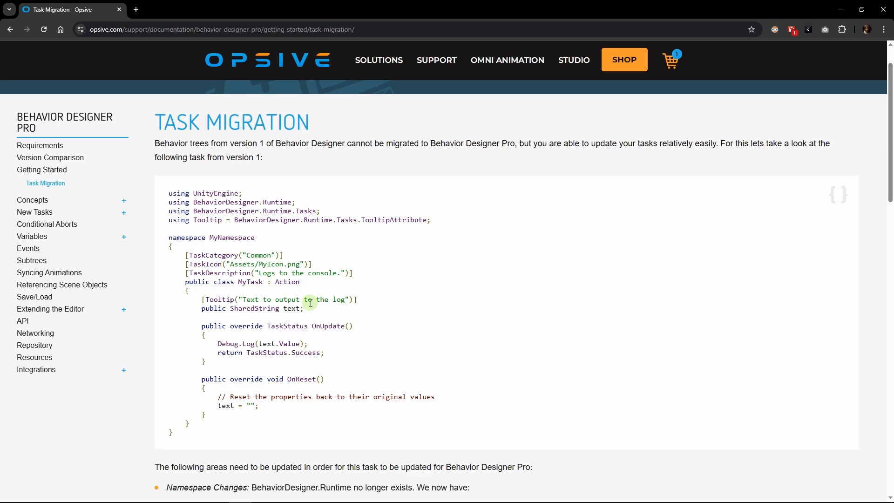
pyautogui.scroll(-10, 311, 300)
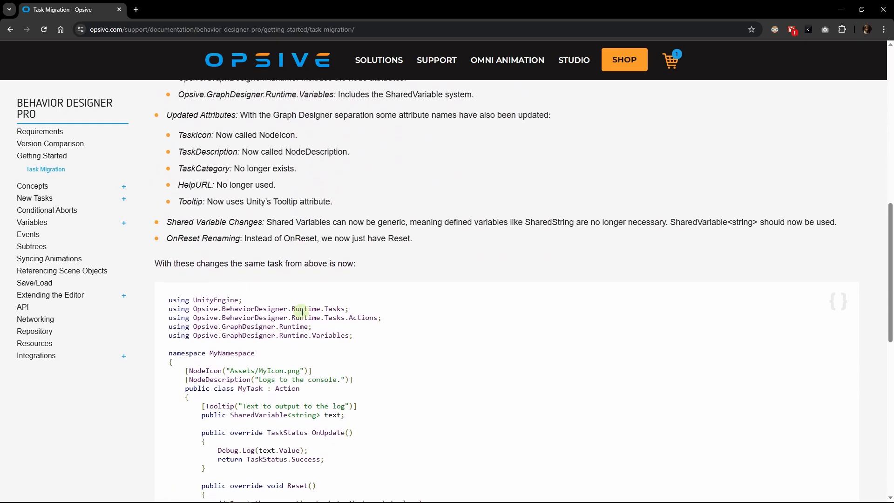
pyautogui.scroll(10, 300, 311)
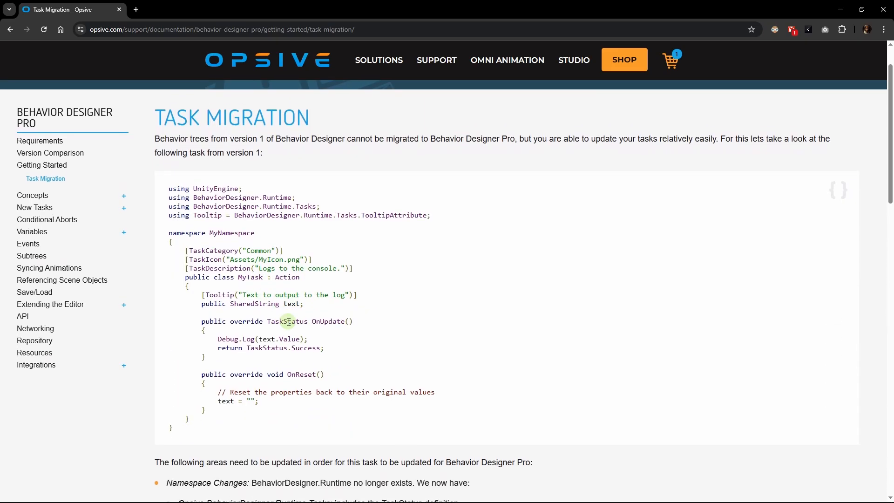
pyautogui.scroll(-1, 224, 254)
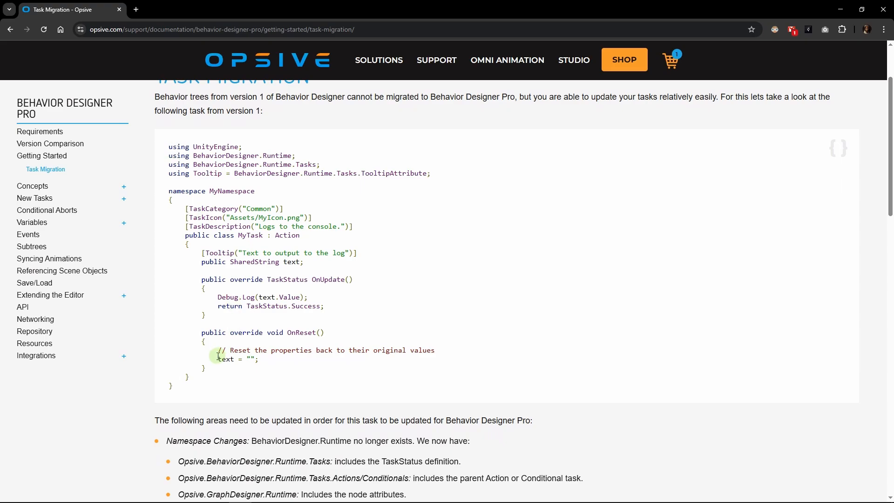
pyautogui.scroll(1, 220, 237)
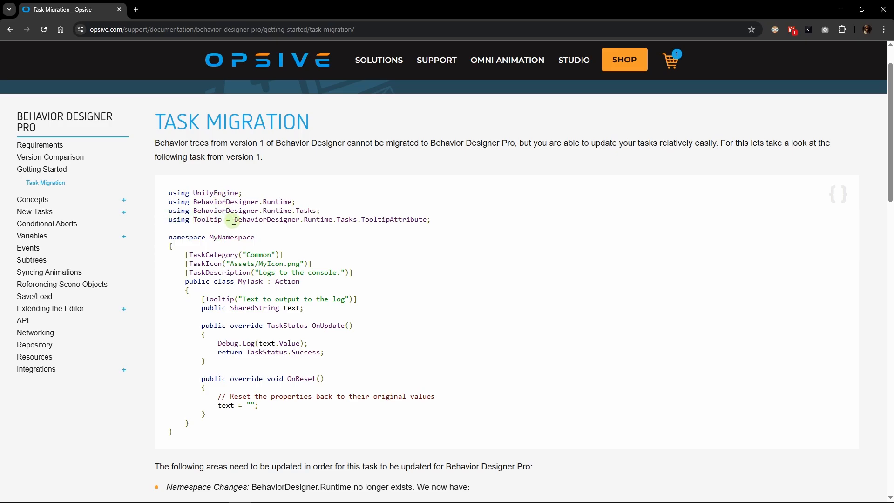
# - Examine the updated task code on the Task Migration page against the version 1 example and the list of changes
pyautogui.scroll(-10, 503, 215)
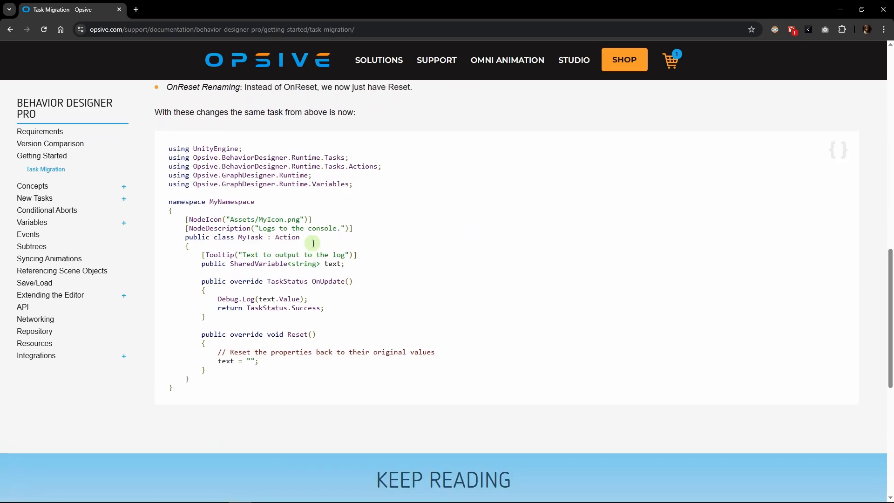
pyautogui.scroll(2, 253, 237)
pyautogui.scroll(-1, 254, 239)
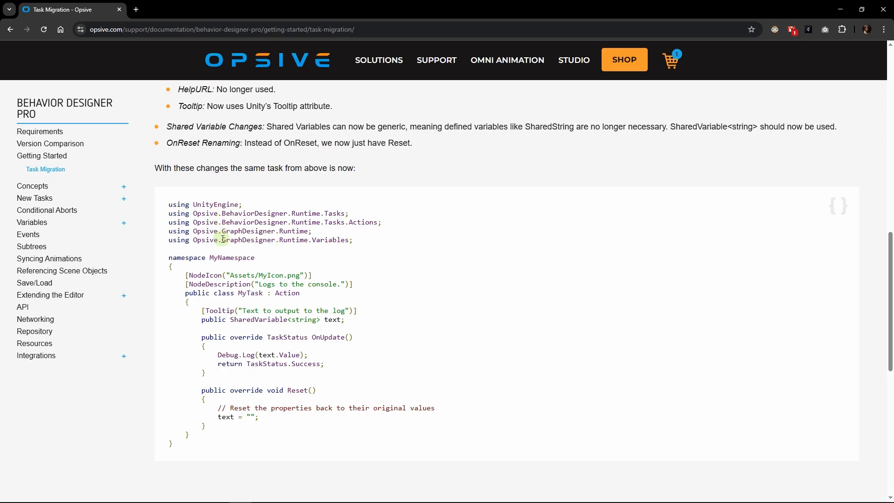
pyautogui.scroll(-1, 227, 302)
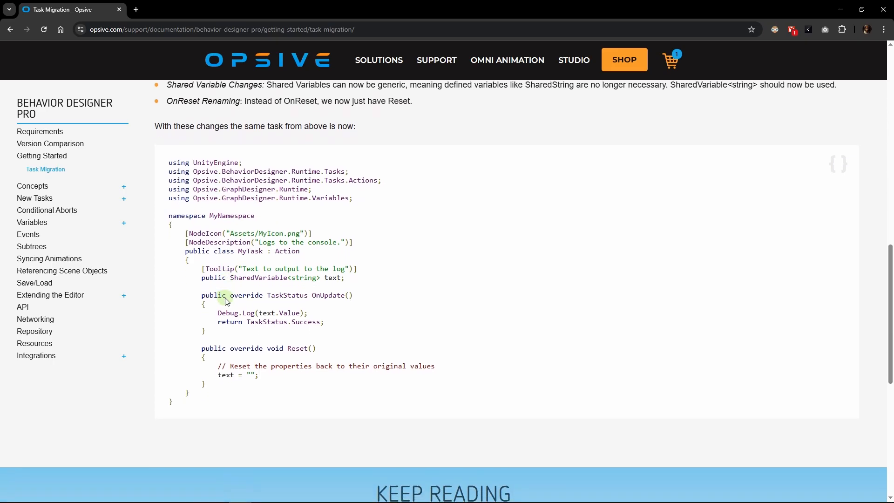
pyautogui.scroll(5, 227, 302)
pyautogui.scroll(3, 226, 301)
pyautogui.scroll(-9, 214, 270)
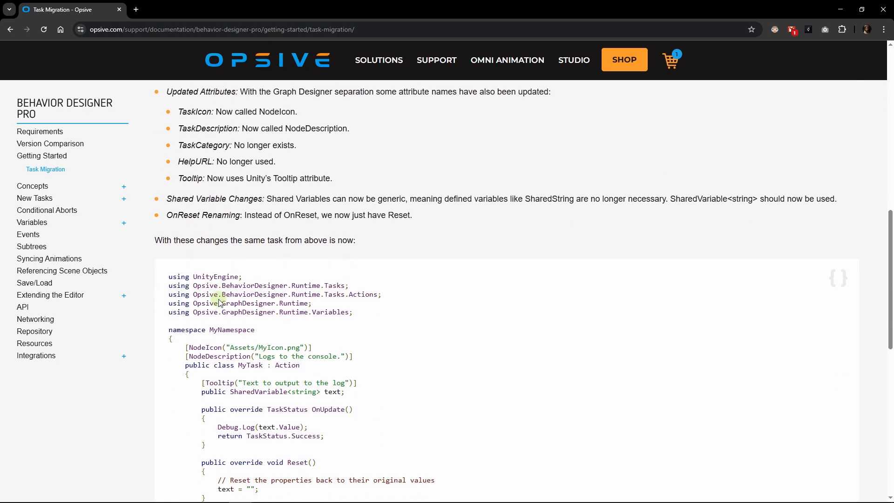
pyautogui.scroll(1, 207, 241)
pyautogui.scroll(-1, 207, 240)
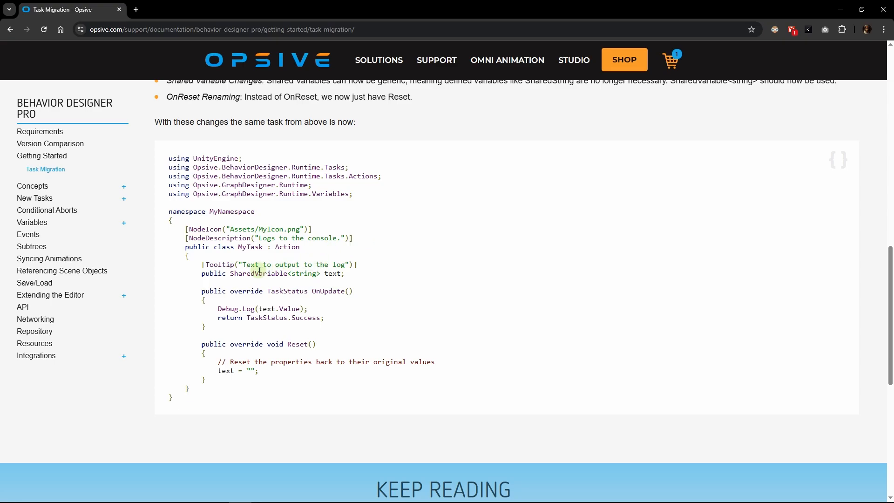
# - Read the Namespace Changes and Updated Attributes notes and compare them with the using statements in the updated code
pyautogui.scroll(10, 200, 210)
pyautogui.scroll(-4, 201, 205)
pyautogui.scroll(-4, 177, 186)
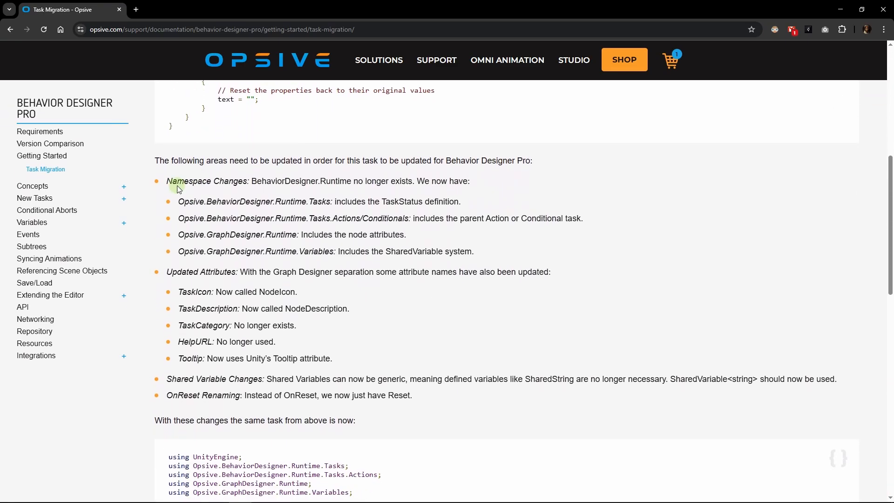
pyautogui.scroll(-4, 169, 178)
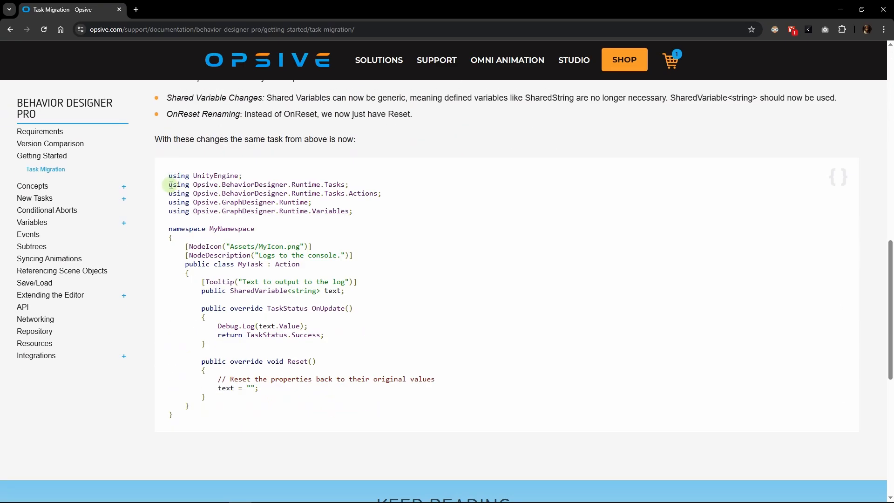
pyautogui.scroll(2, 392, 221)
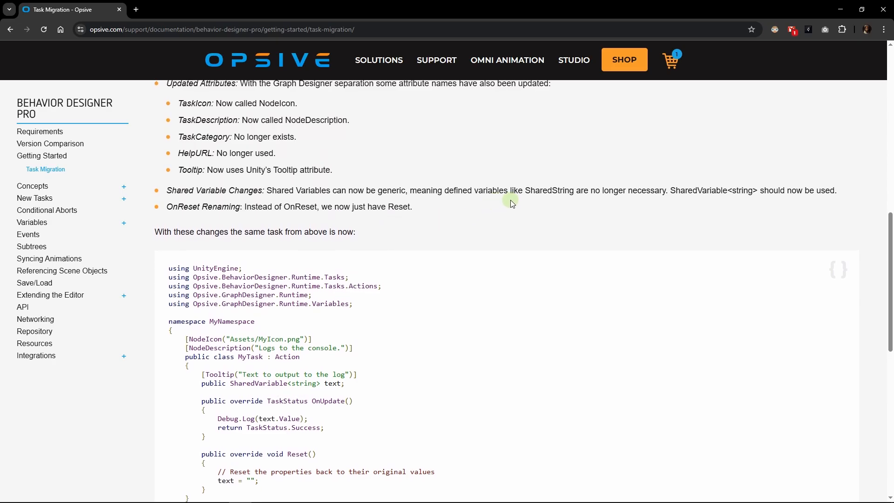
# - Highlight SharedString and the string type of SharedVariable<string> in the Shared Variable Changes note, and check the updated code example
pyautogui.moveTo(526, 190); pyautogui.dragTo(576, 190)
pyautogui.click(673, 189)
pyautogui.moveTo(671, 190); pyautogui.dragTo(749, 191)
pyautogui.click(734, 193)
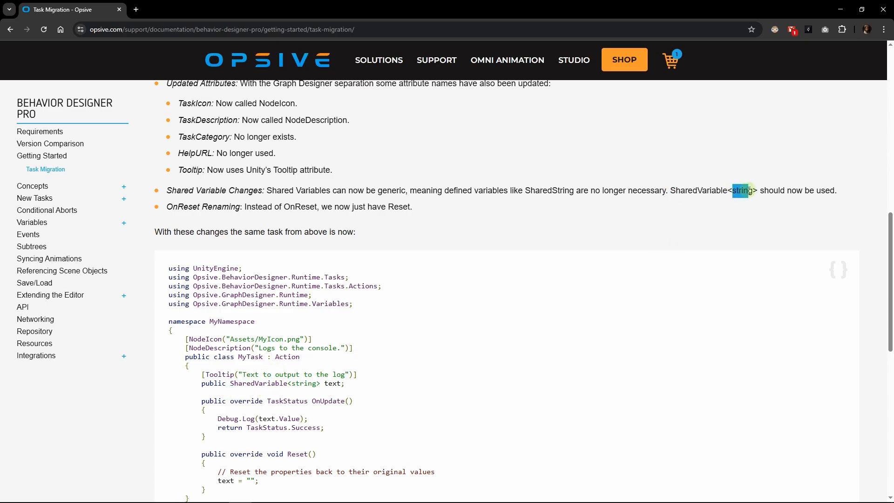
pyautogui.scroll(-3, 199, 243)
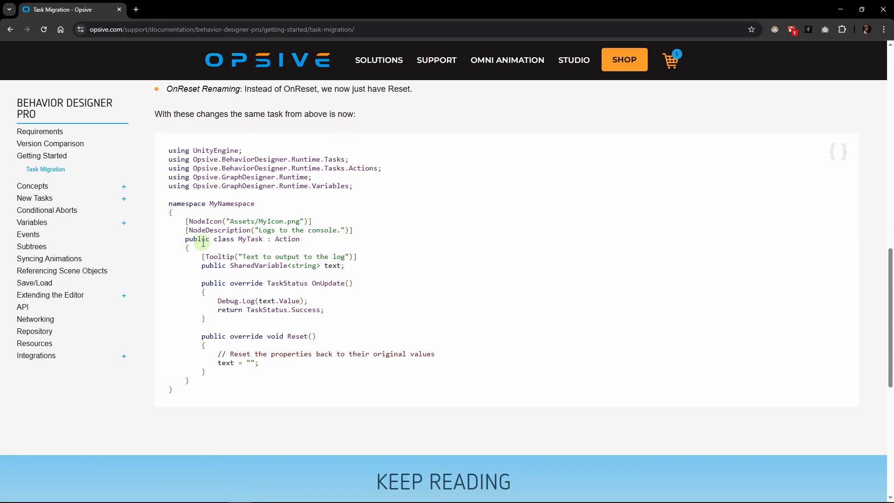
pyautogui.scroll(3, 203, 270)
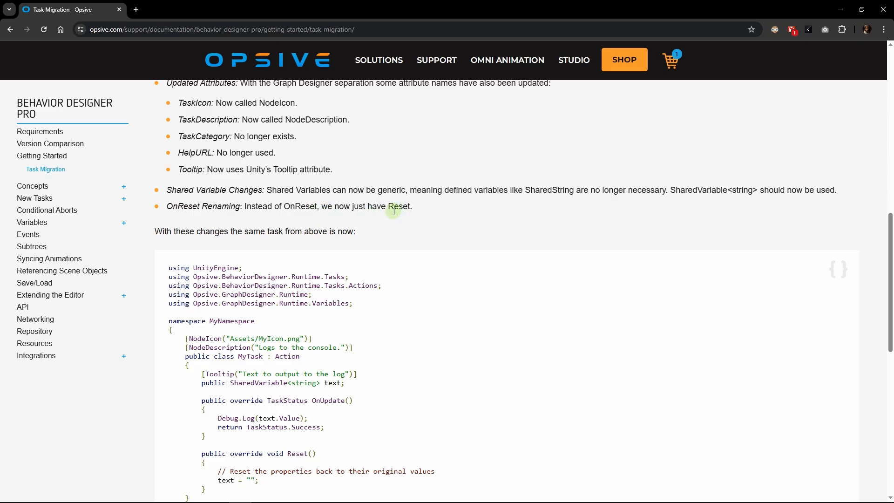
# - Open the "What is a Behavior Tree?" concept page and read through its explanation and example tree diagrams
pyautogui.scroll(-2, 338, 240)
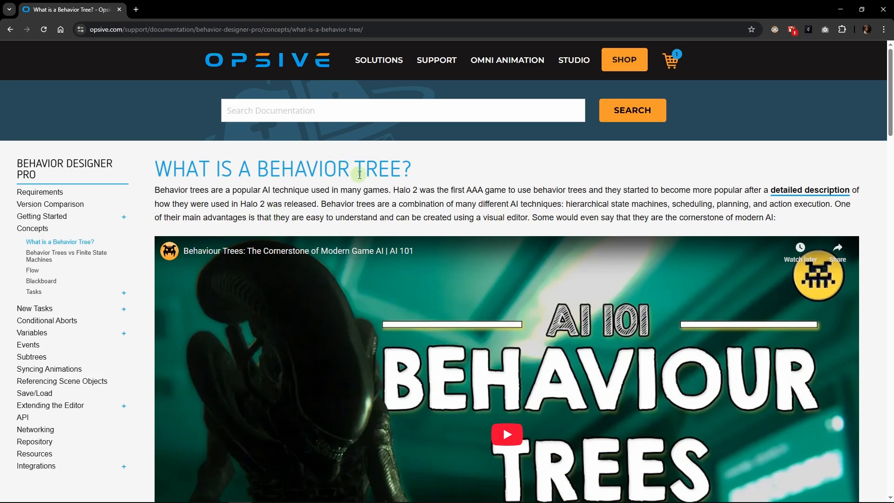
pyautogui.scroll(-15, 358, 186)
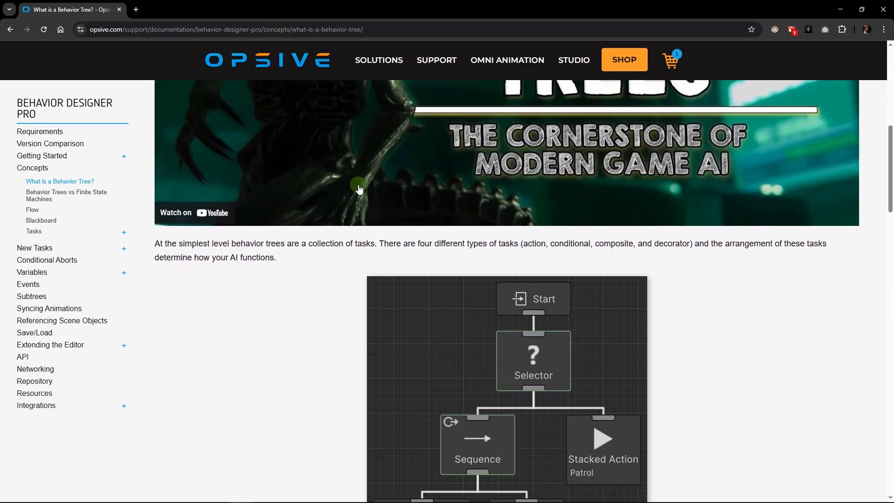
pyautogui.scroll(-4, 359, 186)
pyautogui.scroll(15, 358, 233)
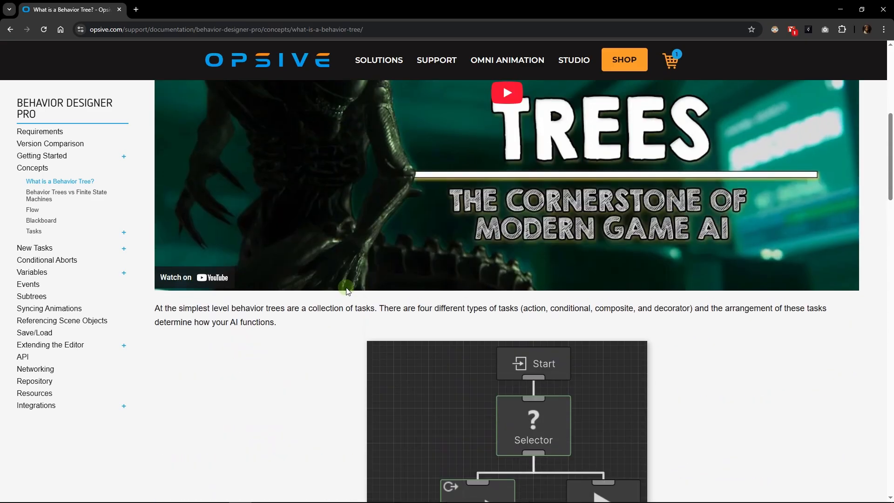
pyautogui.scroll(-8, 359, 283)
pyautogui.scroll(-7, 362, 287)
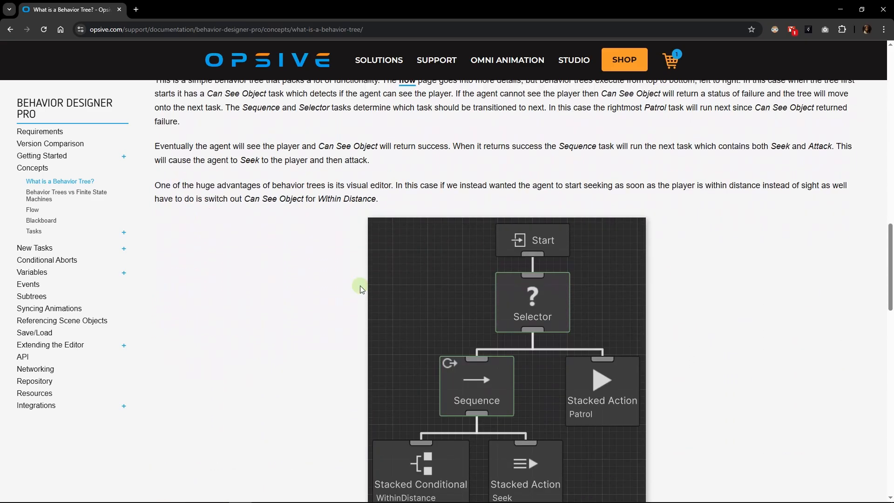
# - Browse the Variables and Conditional Aborts documentation, including the Dynamic Variables section of the Scope page
pyautogui.click(33, 272)
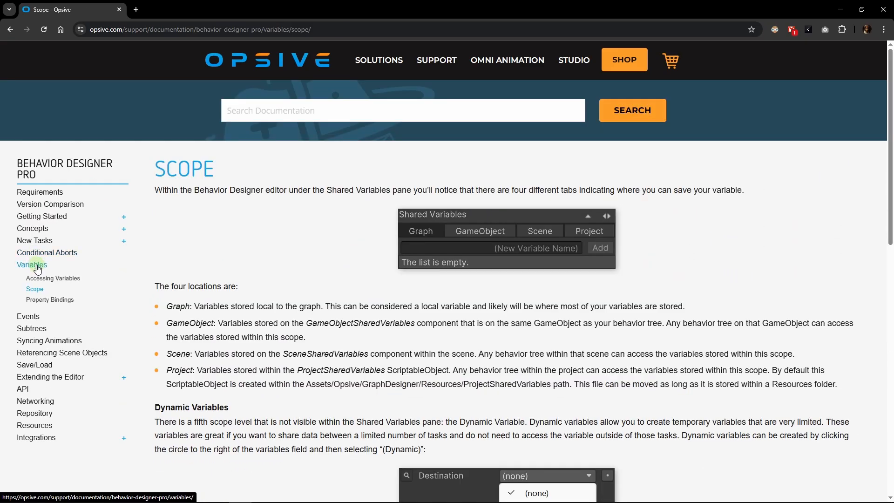
pyautogui.click(33, 264)
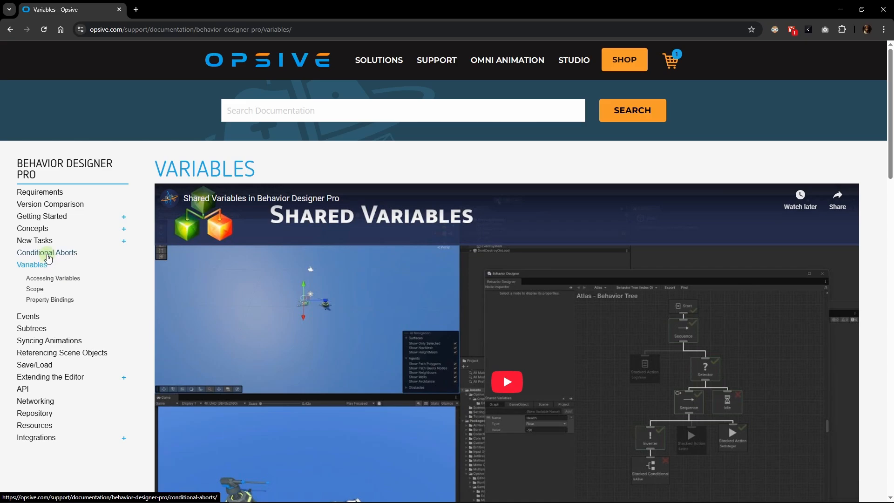
pyautogui.click(47, 253)
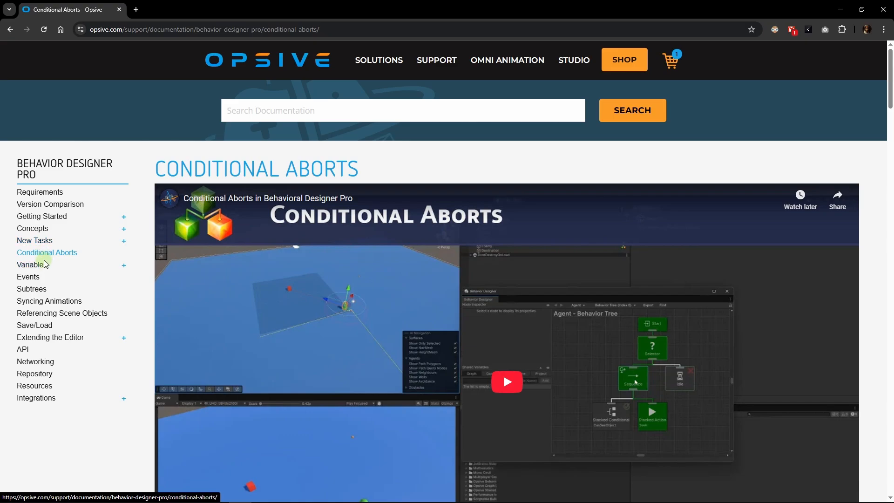
pyautogui.click(35, 264)
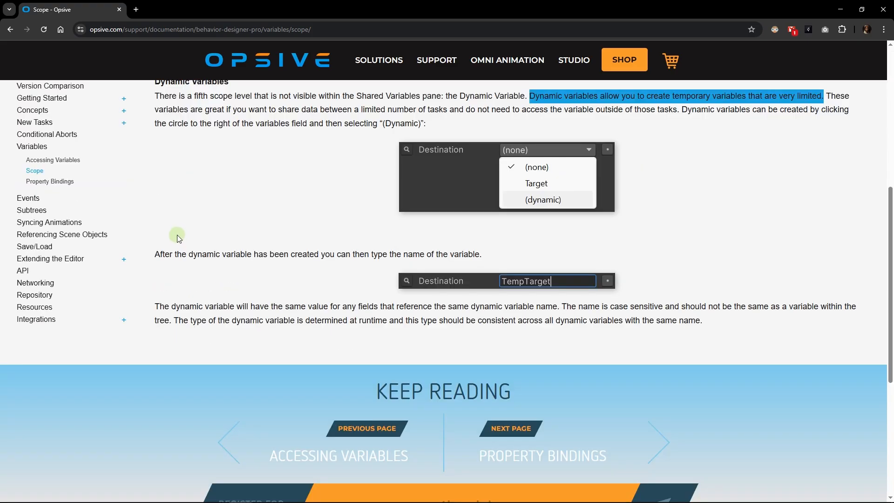
pyautogui.scroll(4, 61, 252)
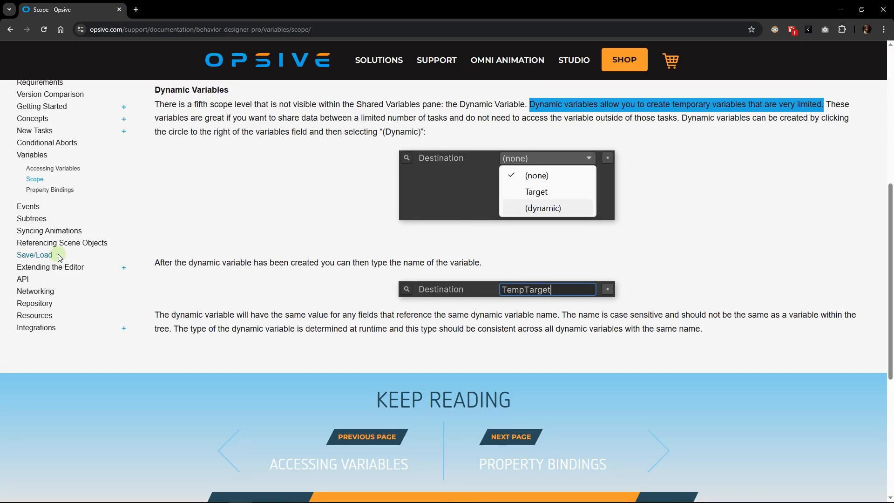